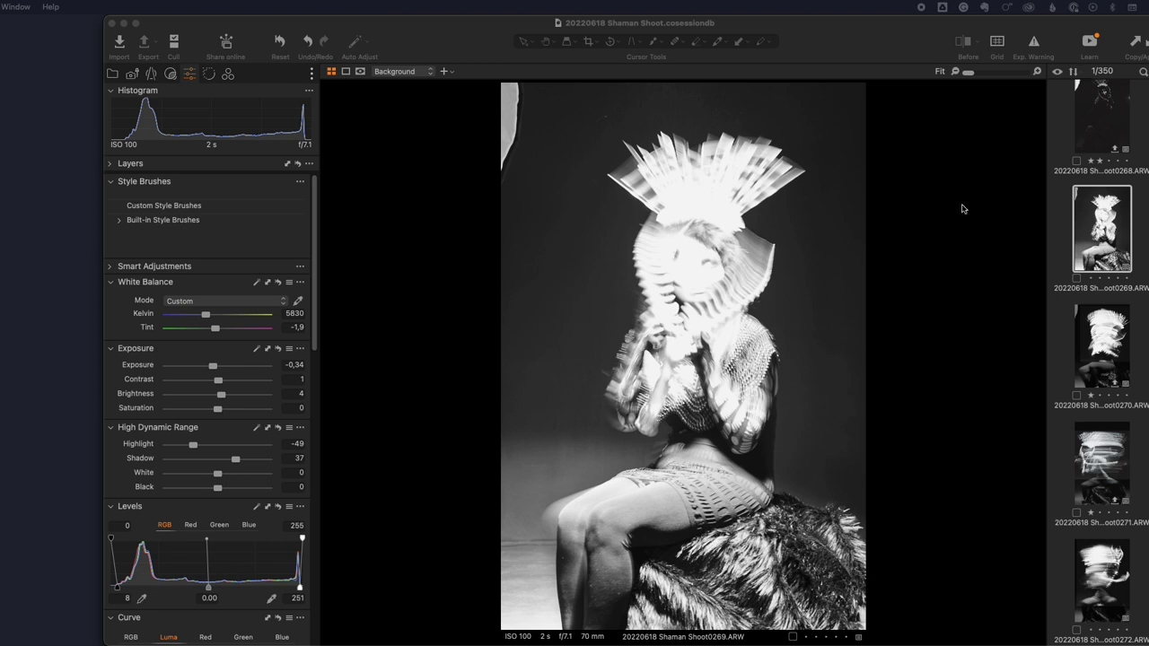
# Review photos 0268 to 0272 one after another, rating photo 0271 five stars
pyautogui.click(1102, 115)
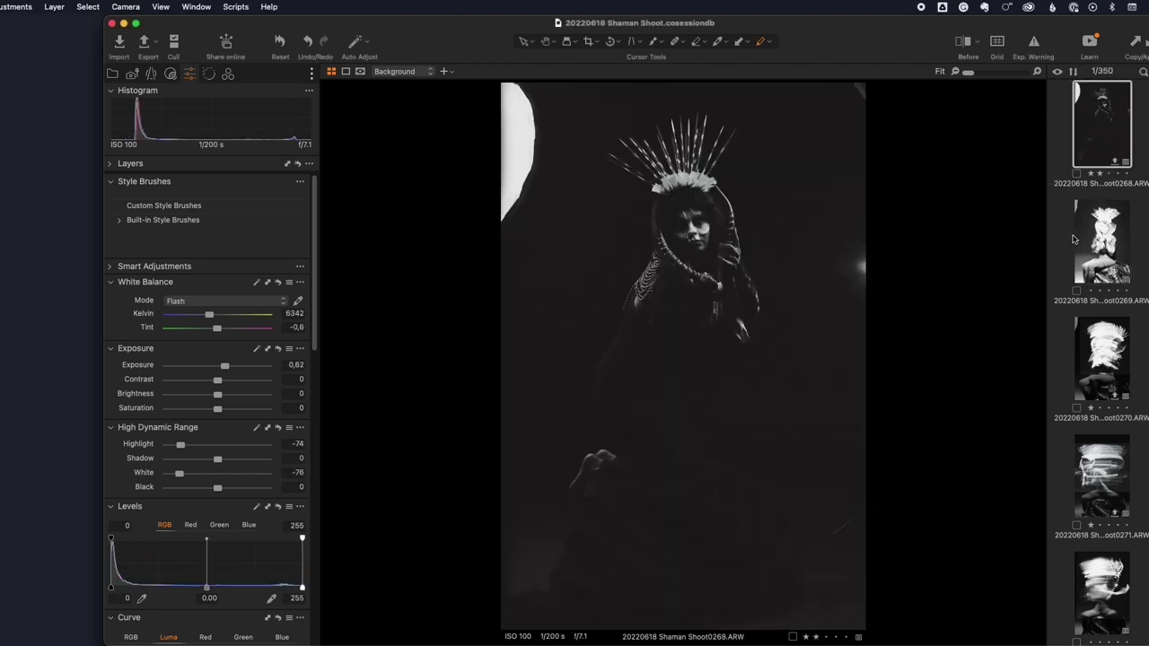
pyautogui.click(1092, 254)
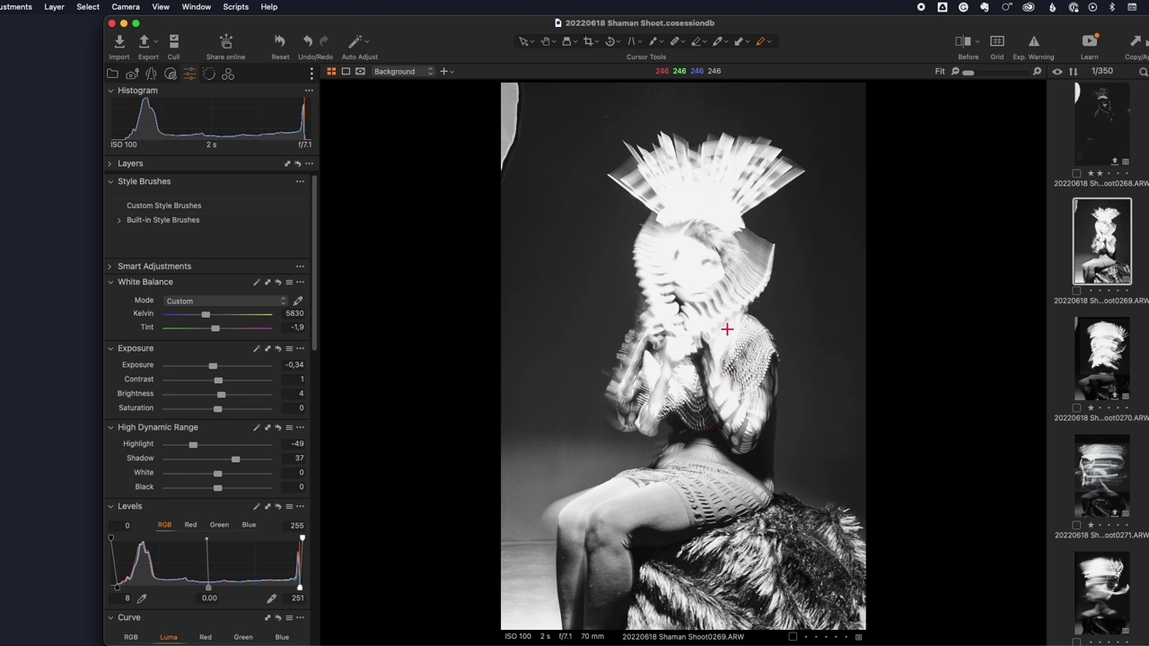
pyautogui.click(1116, 362)
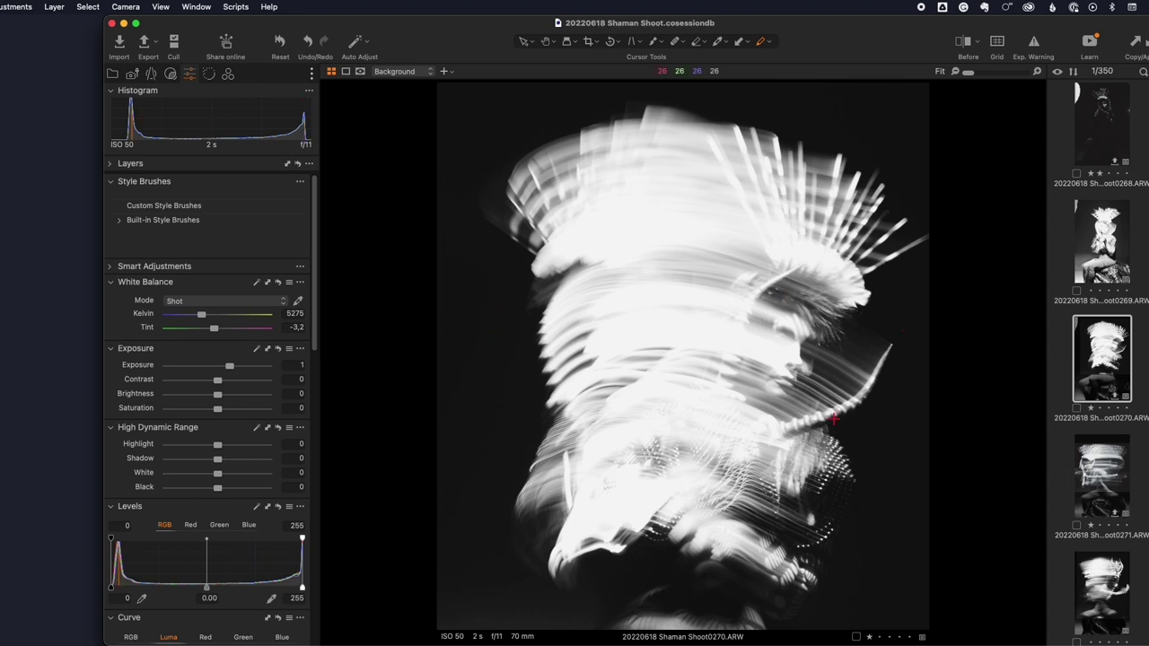
pyautogui.click(1106, 467)
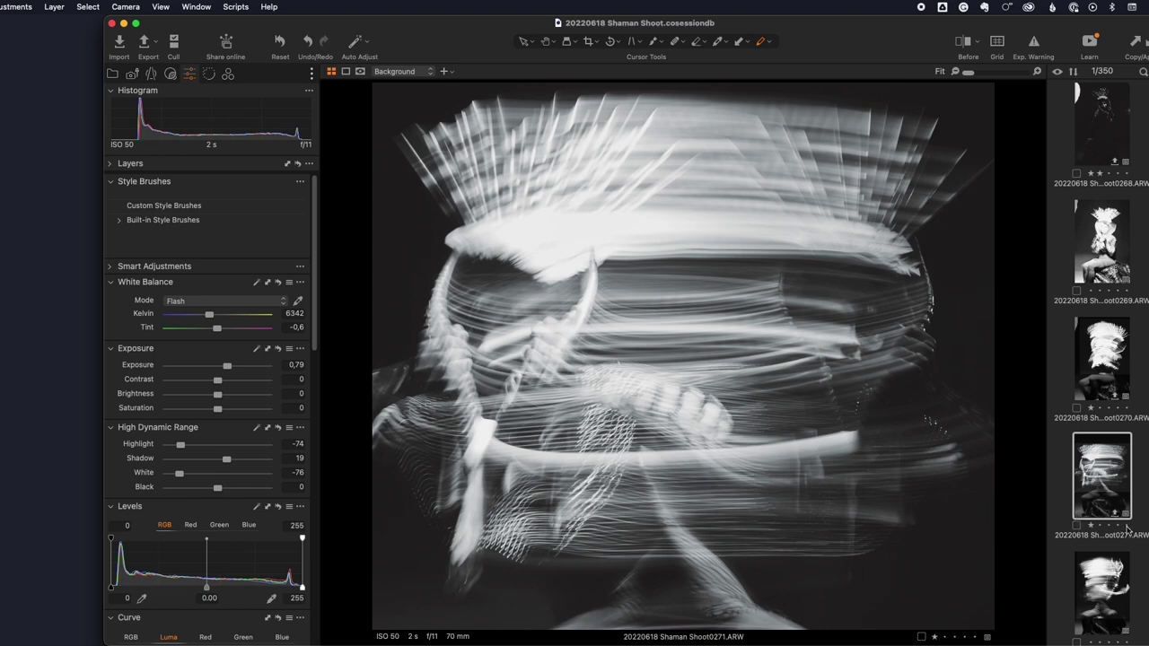
pyautogui.click(1113, 582)
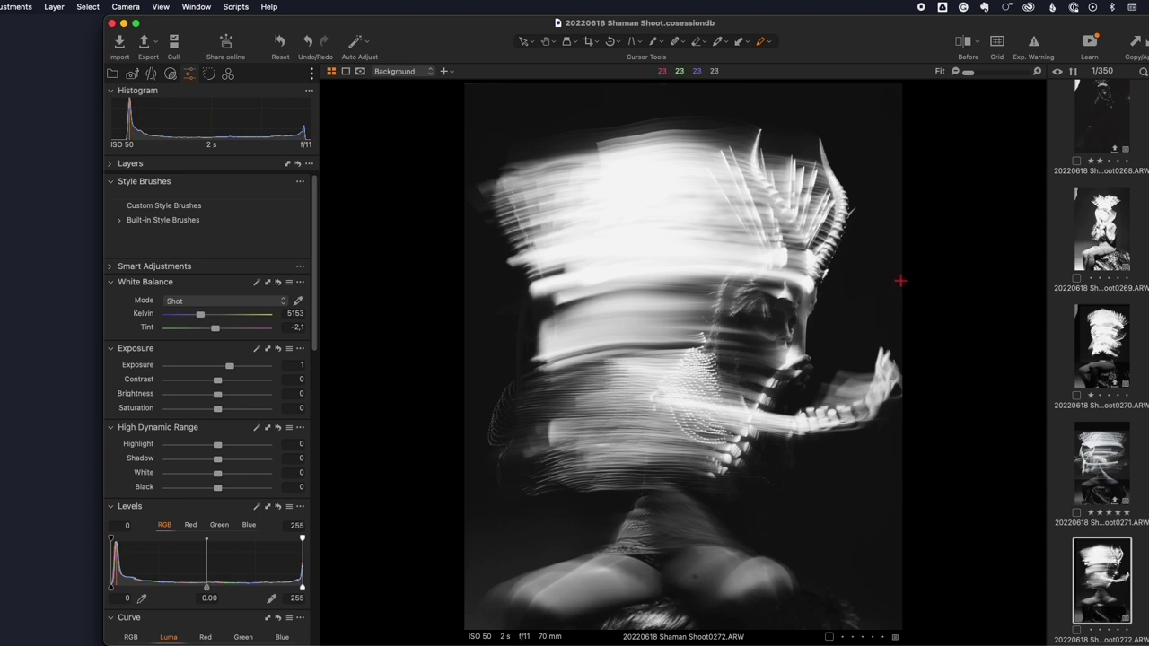
# Annotate photo 0272 with two slanted guide lines on each side of the figure and circle the faint trail beside the torso
pyautogui.moveTo(891, 288); pyautogui.dragTo(714, 308)
pyautogui.moveTo(893, 475); pyautogui.dragTo(714, 557)
pyautogui.moveTo(576, 272)
pyautogui.mouseDown()
pyautogui.moveTo(529, 317)
pyautogui.moveTo(475, 306)
pyautogui.mouseUp()
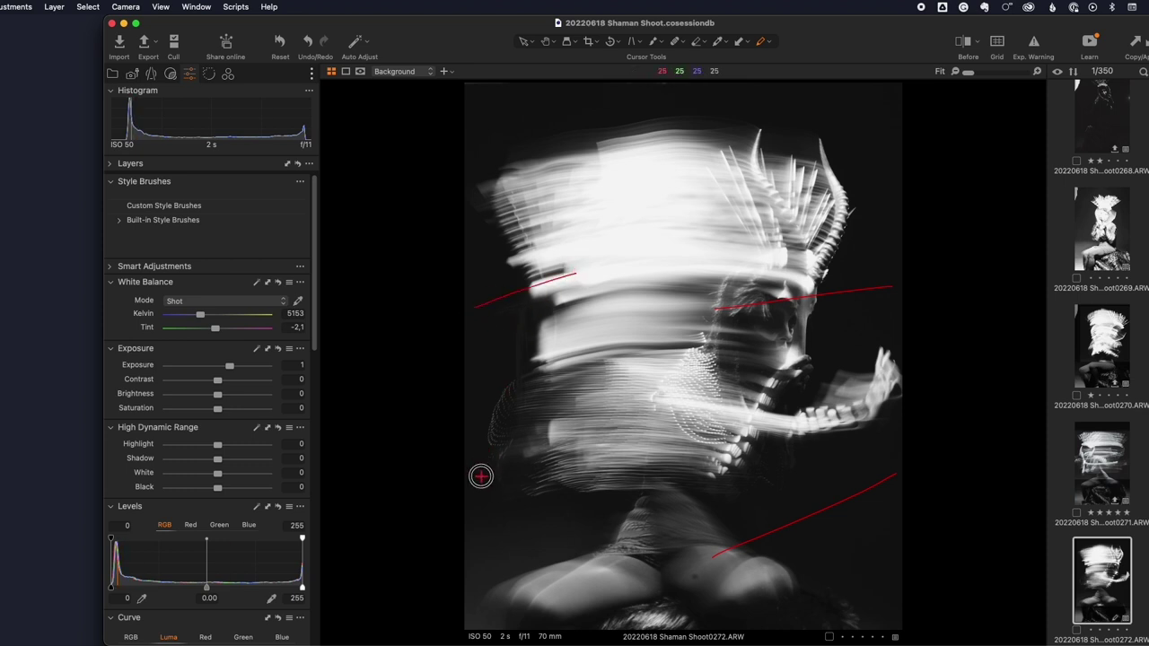
pyautogui.moveTo(478, 474); pyautogui.dragTo(579, 543)
pyautogui.moveTo(472, 421); pyautogui.dragTo(505, 393)
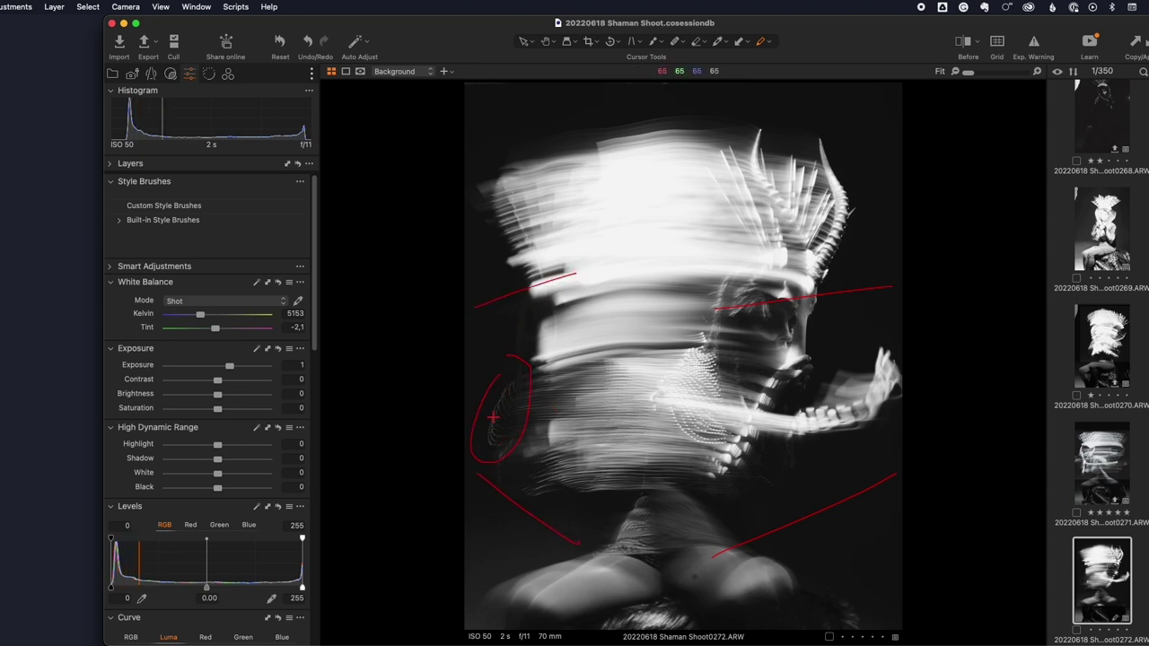
# Draw two diverging beam lines over the headdress in photo 0272 and handwrite an underlined "FV 200" between them
pyautogui.moveTo(643, 87); pyautogui.dragTo(571, 229)
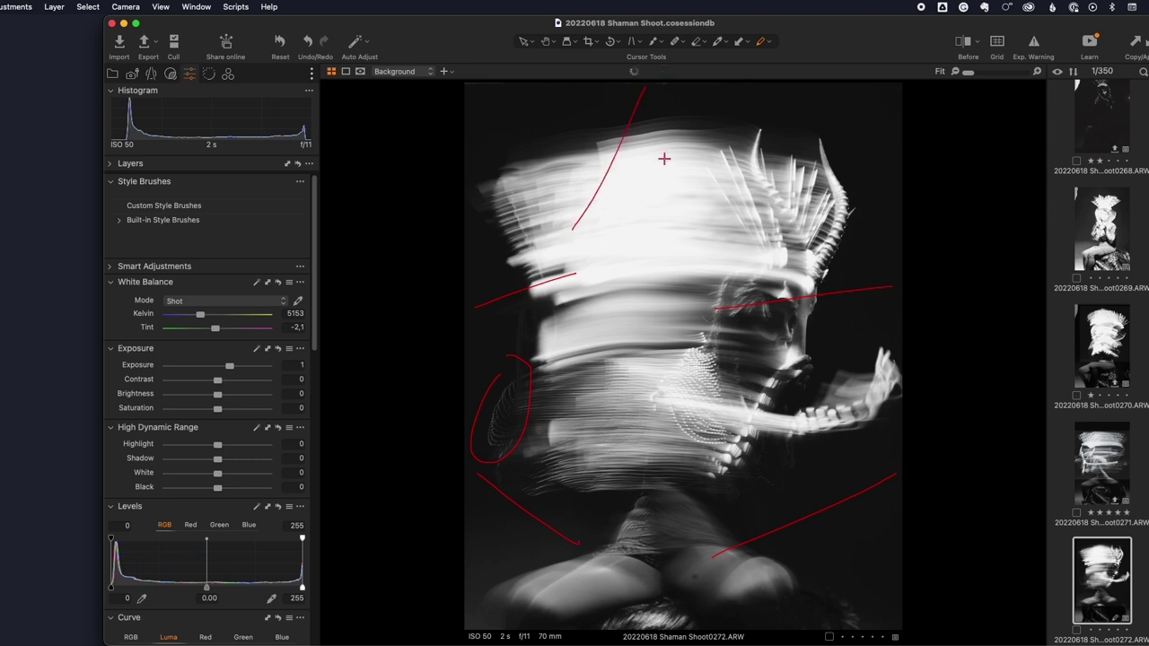
pyautogui.moveTo(702, 110); pyautogui.dragTo(763, 266)
pyautogui.moveTo(644, 174)
pyautogui.mouseDown()
pyautogui.moveTo(648, 140)
pyautogui.moveTo(665, 138)
pyautogui.mouseUp()
pyautogui.moveTo(645, 158); pyautogui.dragTo(684, 137)
pyautogui.moveTo(647, 192)
pyautogui.mouseDown()
pyautogui.moveTo(663, 209)
pyautogui.moveTo(682, 205)
pyautogui.mouseUp()
pyautogui.moveTo(688, 202); pyautogui.dragTo(731, 207)
pyautogui.moveTo(665, 231); pyautogui.dragTo(715, 219)
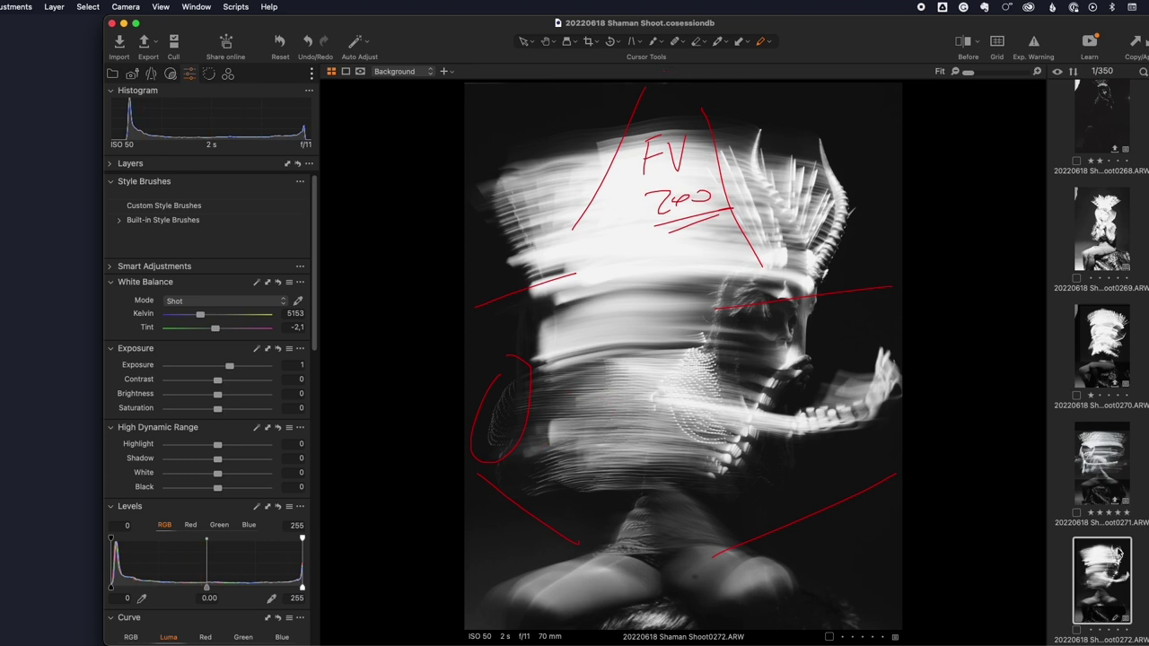
# Annotate photo 0273 with a stroke beside the torso, and photo 0274 with two converging beam lines and two direction arrows
pyautogui.press('Right')
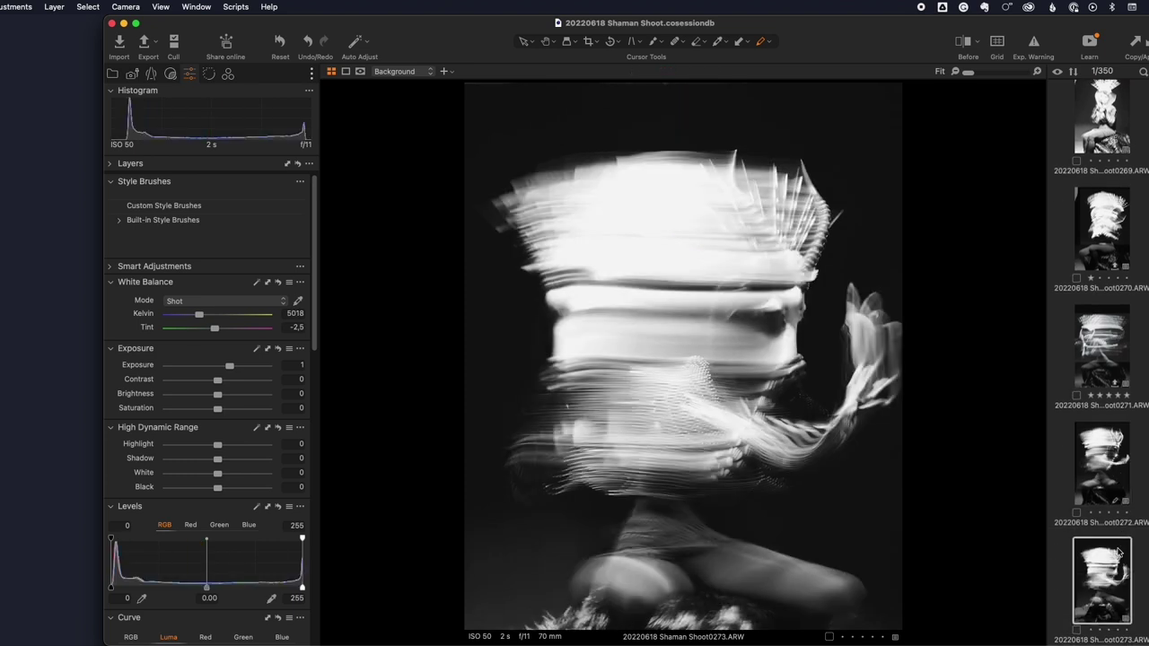
pyautogui.moveTo(473, 383); pyautogui.dragTo(548, 325)
pyautogui.press('Right')
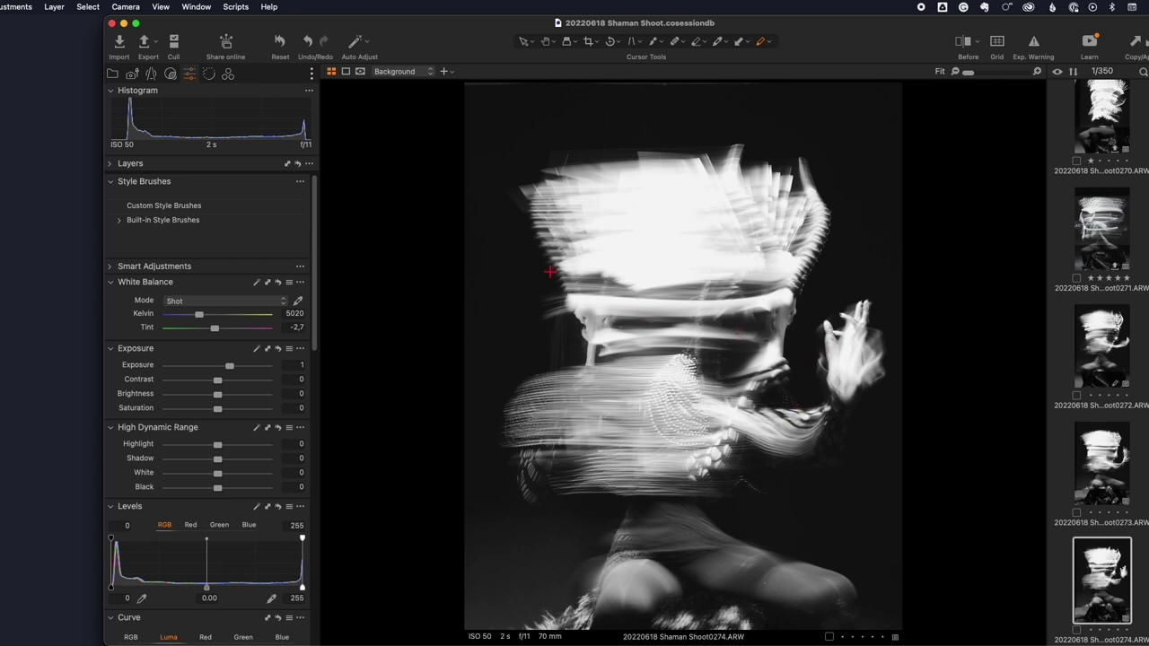
pyautogui.moveTo(508, 189); pyautogui.dragTo(643, 497)
pyautogui.moveTo(871, 219); pyautogui.dragTo(752, 531)
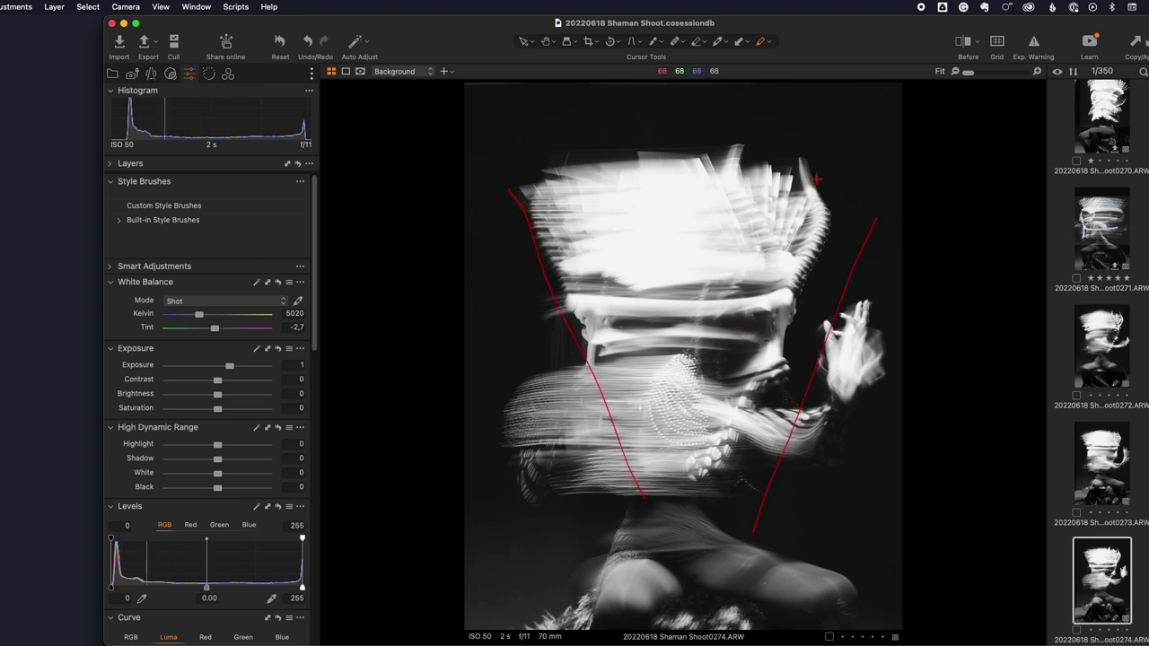
pyautogui.moveTo(829, 405)
pyautogui.mouseDown()
pyautogui.moveTo(788, 481)
pyautogui.moveTo(682, 595)
pyautogui.moveTo(681, 575)
pyautogui.moveTo(718, 613)
pyautogui.mouseUp()
pyautogui.moveTo(802, 309)
pyautogui.mouseDown()
pyautogui.moveTo(661, 381)
pyautogui.moveTo(526, 354)
pyautogui.moveTo(538, 340)
pyautogui.moveTo(523, 384)
pyautogui.mouseUp()
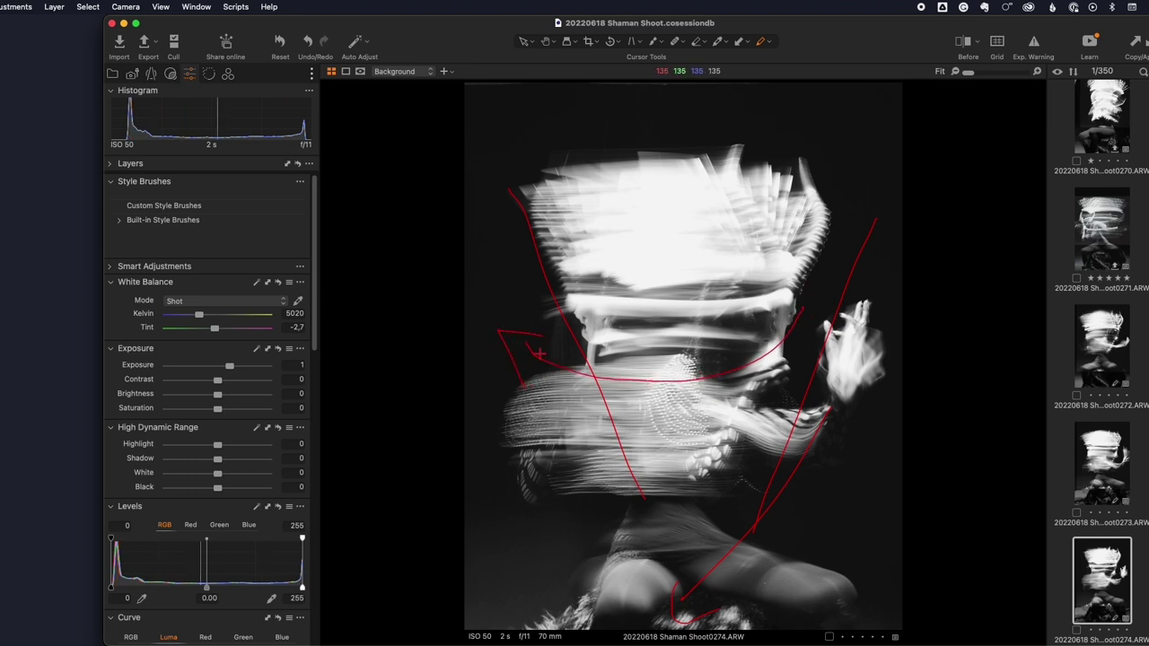
# Circle both sides of the blurred face in photo 0274 and draw two crossing strokes over its centre
pyautogui.moveTo(598, 315); pyautogui.dragTo(594, 299)
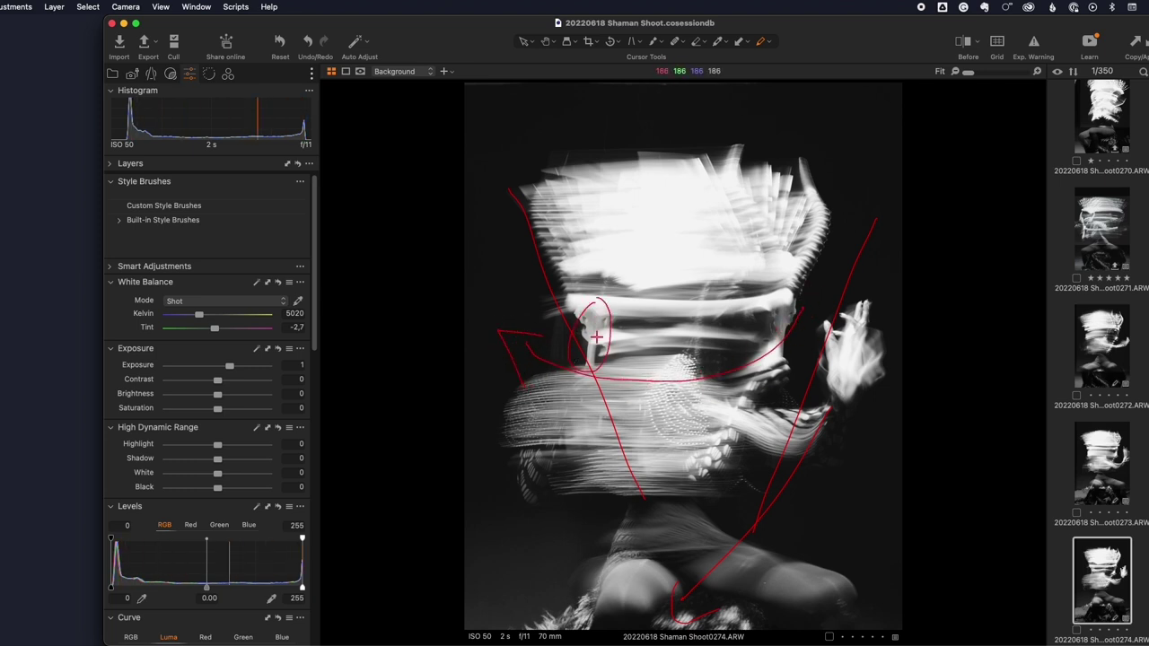
pyautogui.moveTo(744, 315); pyautogui.dragTo(791, 319)
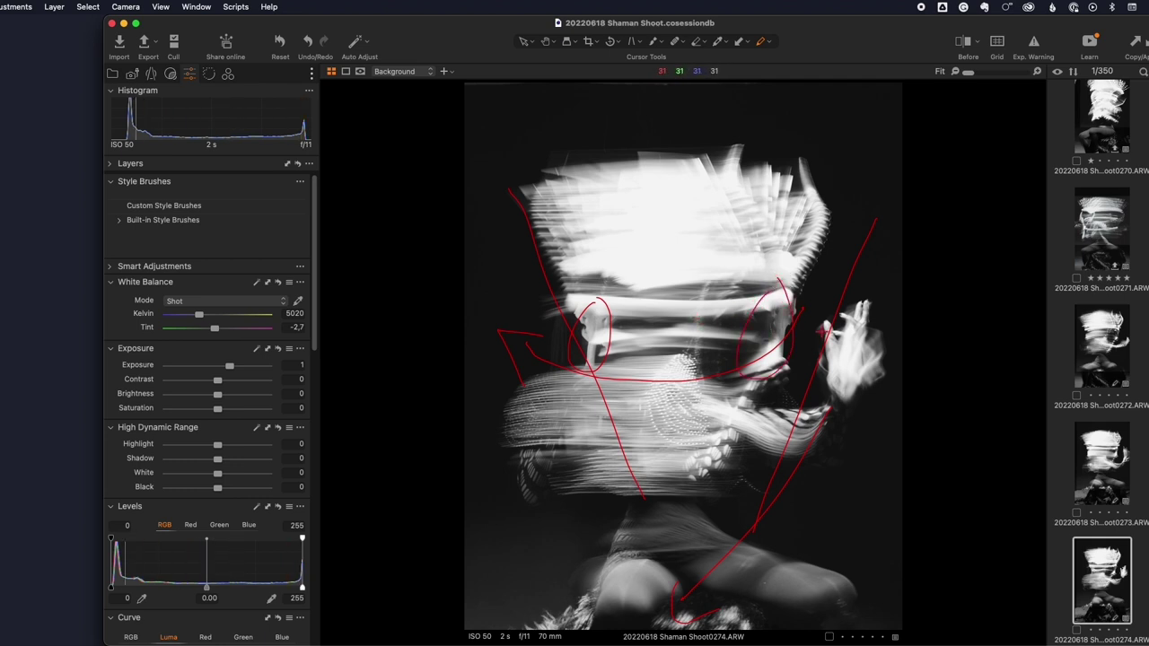
pyautogui.moveTo(676, 301); pyautogui.dragTo(703, 386)
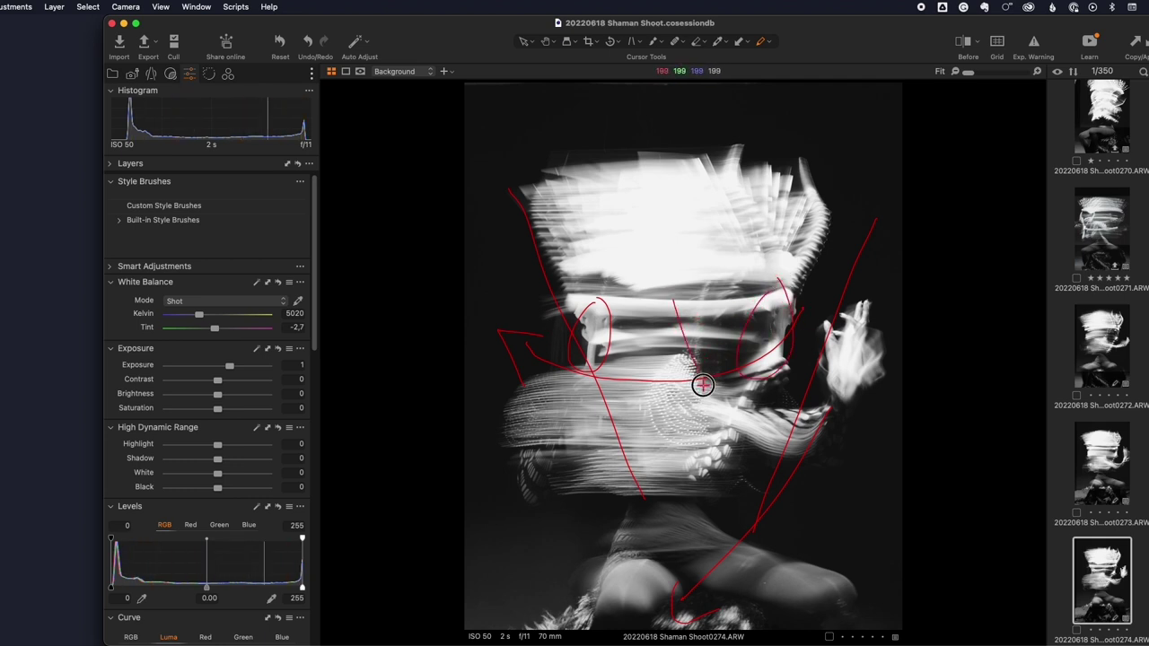
pyautogui.moveTo(691, 320); pyautogui.dragTo(649, 389)
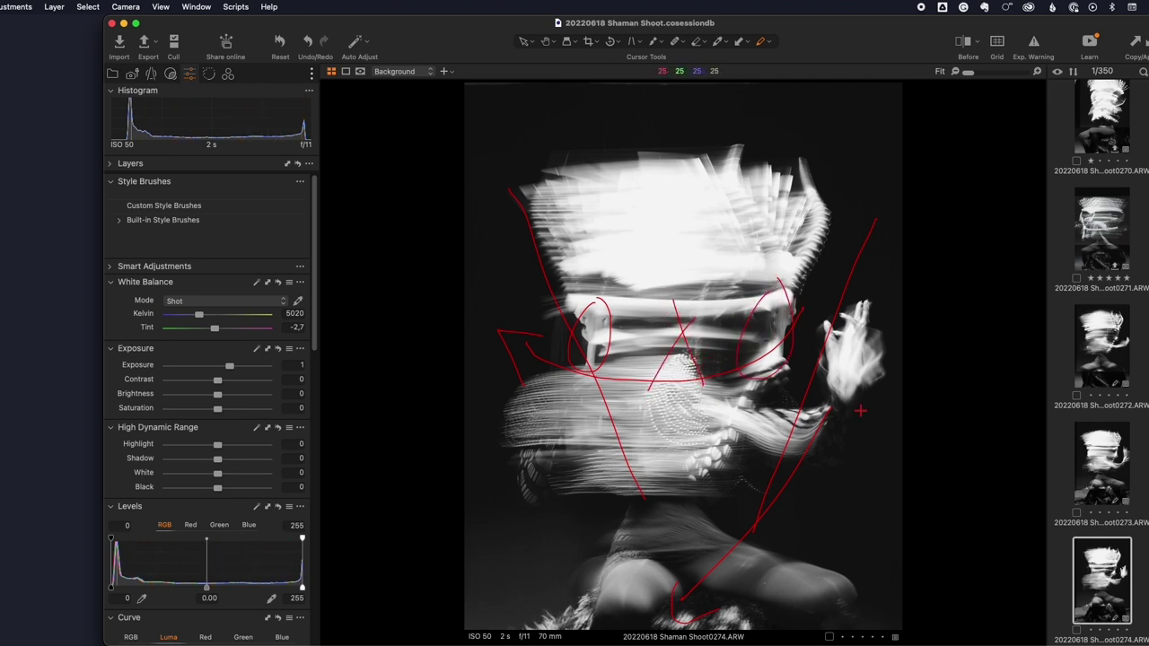
# Go to photo 0276 and, up close, circle the area beside the nose and mark a short line inside it
pyautogui.press('Right')
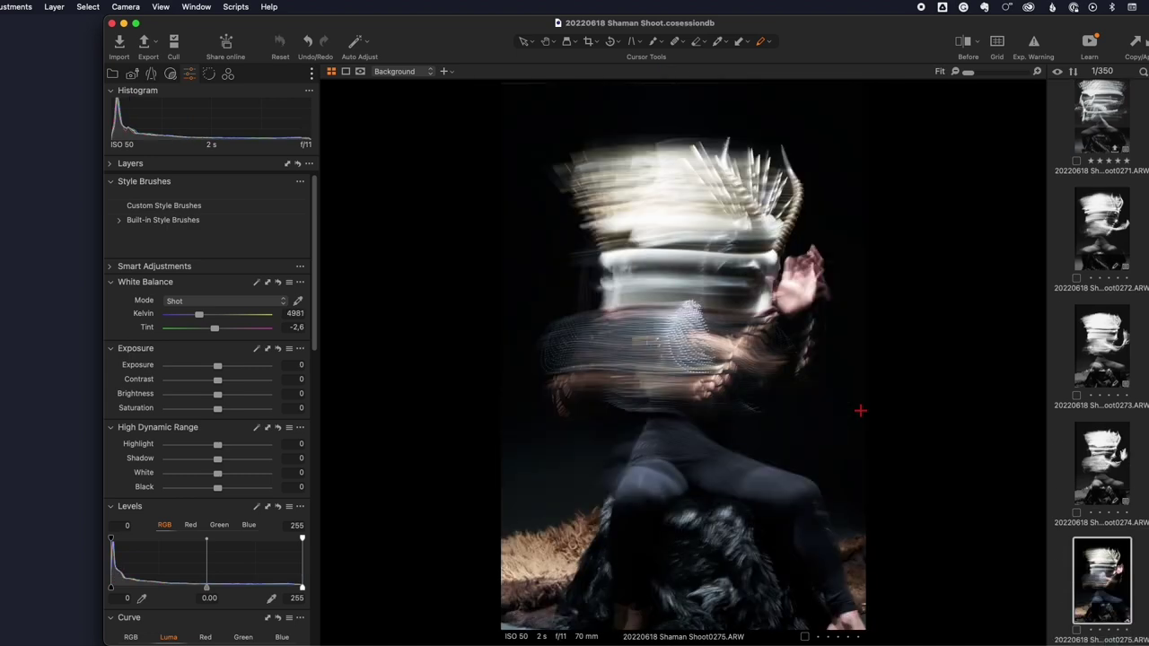
pyautogui.press('Right')
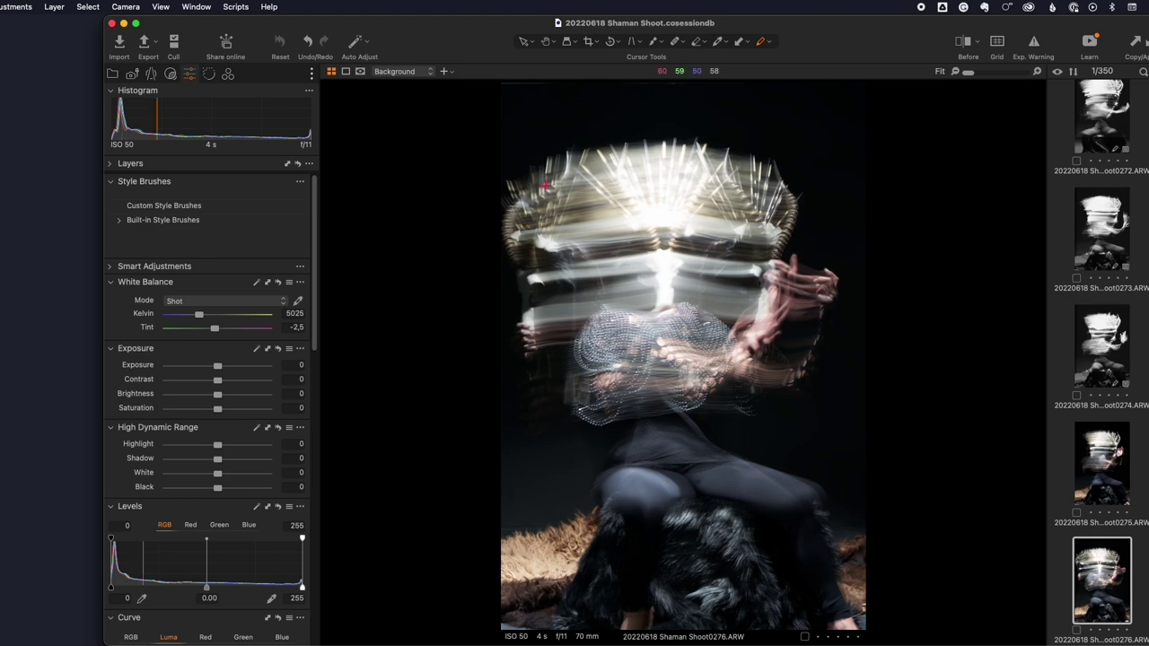
pyautogui.press('z')
pyautogui.press('z')
pyautogui.press('z')
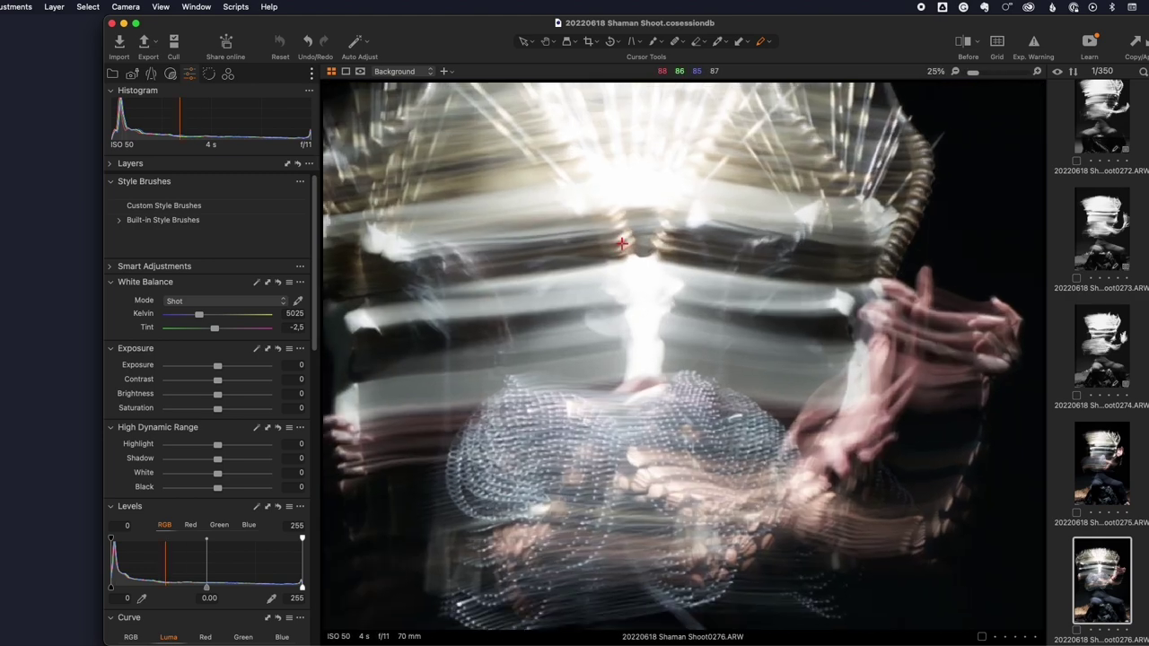
pyautogui.scroll(2, 621, 242)
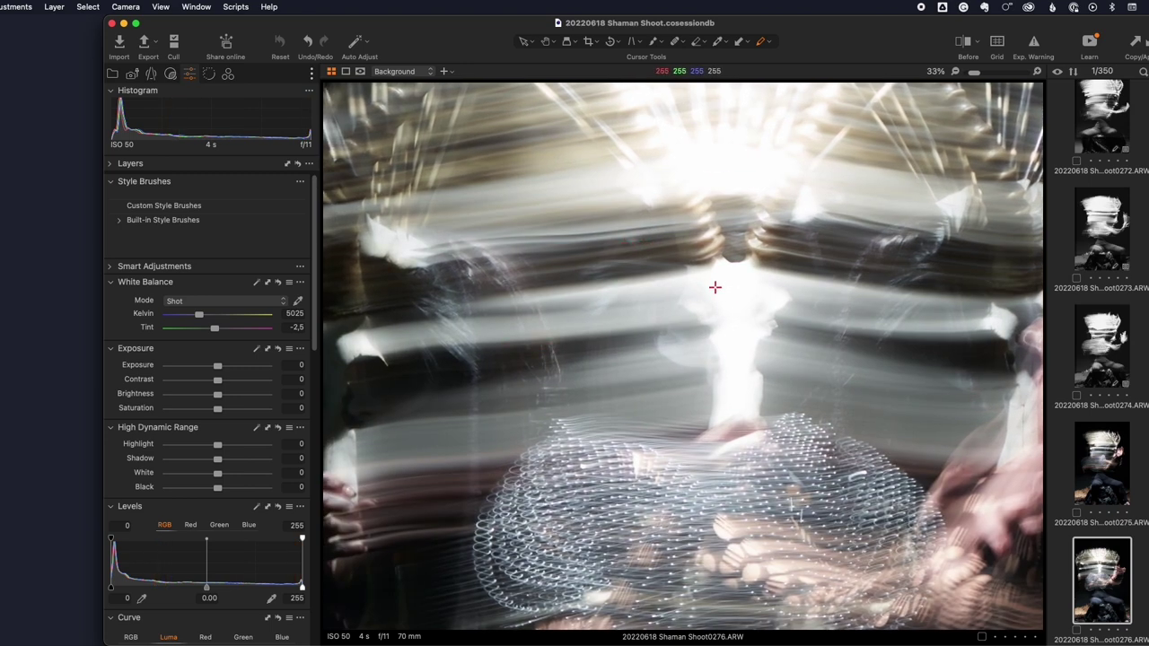
pyautogui.moveTo(716, 280)
pyautogui.mouseDown()
pyautogui.moveTo(662, 344)
pyautogui.moveTo(696, 385)
pyautogui.moveTo(725, 329)
pyautogui.moveTo(715, 280)
pyautogui.mouseUp()
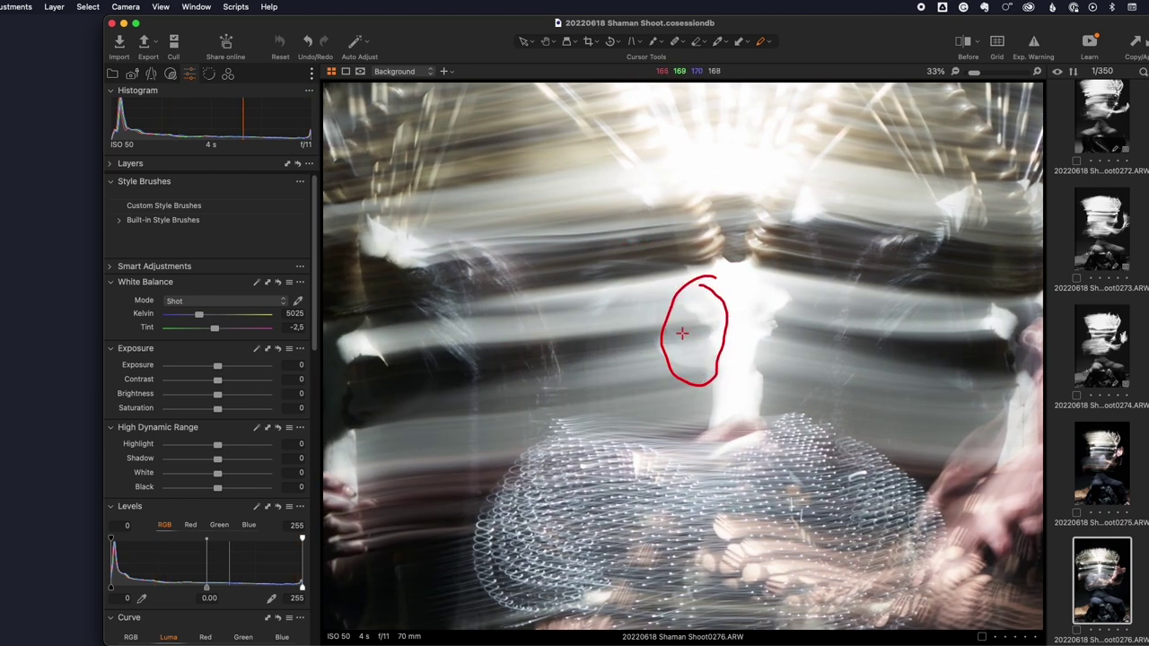
pyautogui.moveTo(676, 337); pyautogui.dragTo(716, 337)
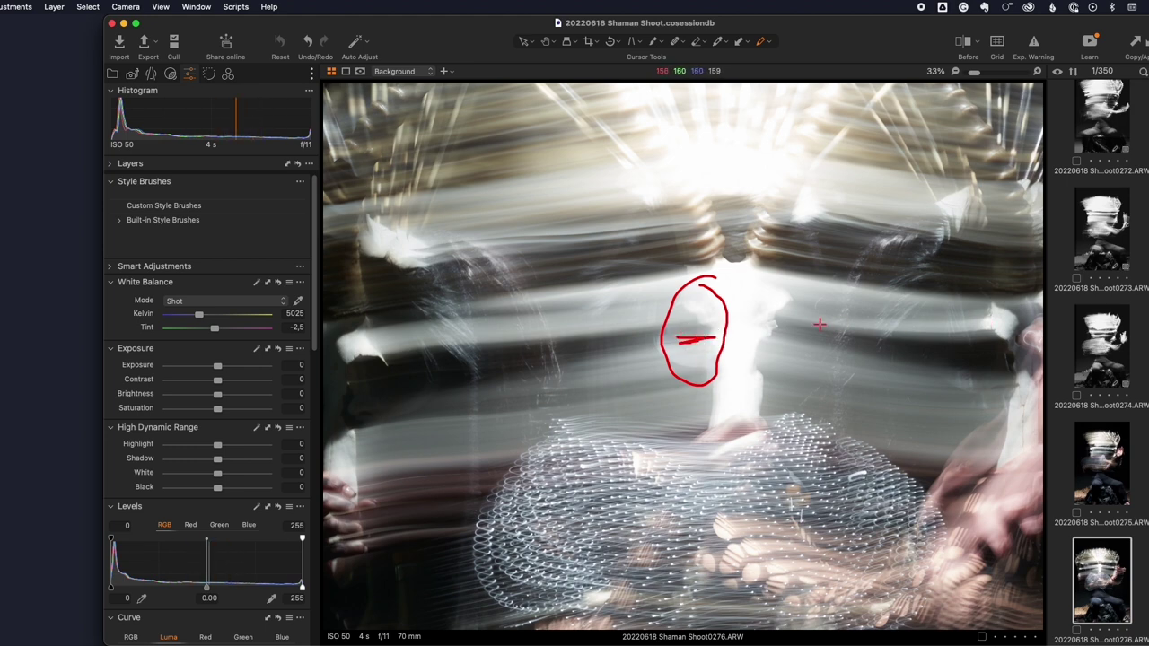
# Fit photo 0276 in the viewer and sketch the head's movement with arrows, a cross on the torso and position numbers 1 and 2
pyautogui.press('super+0')
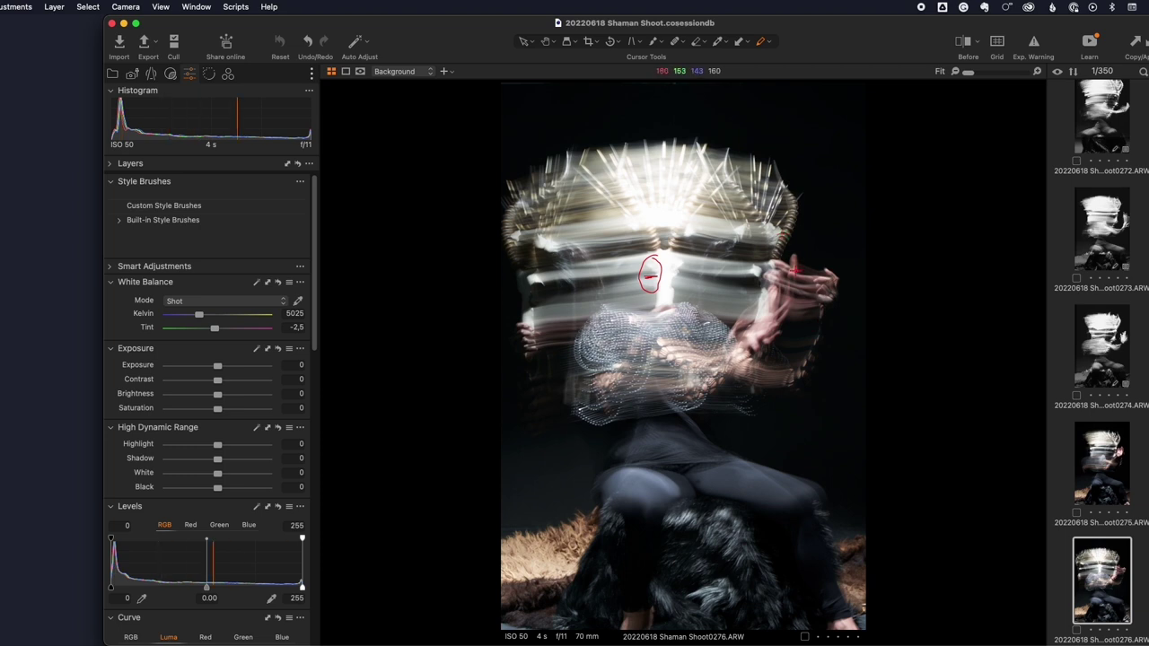
pyautogui.moveTo(794, 269)
pyautogui.mouseDown()
pyautogui.moveTo(704, 307)
pyautogui.moveTo(700, 288)
pyautogui.moveTo(705, 313)
pyautogui.moveTo(662, 337)
pyautogui.moveTo(561, 307)
pyautogui.mouseUp()
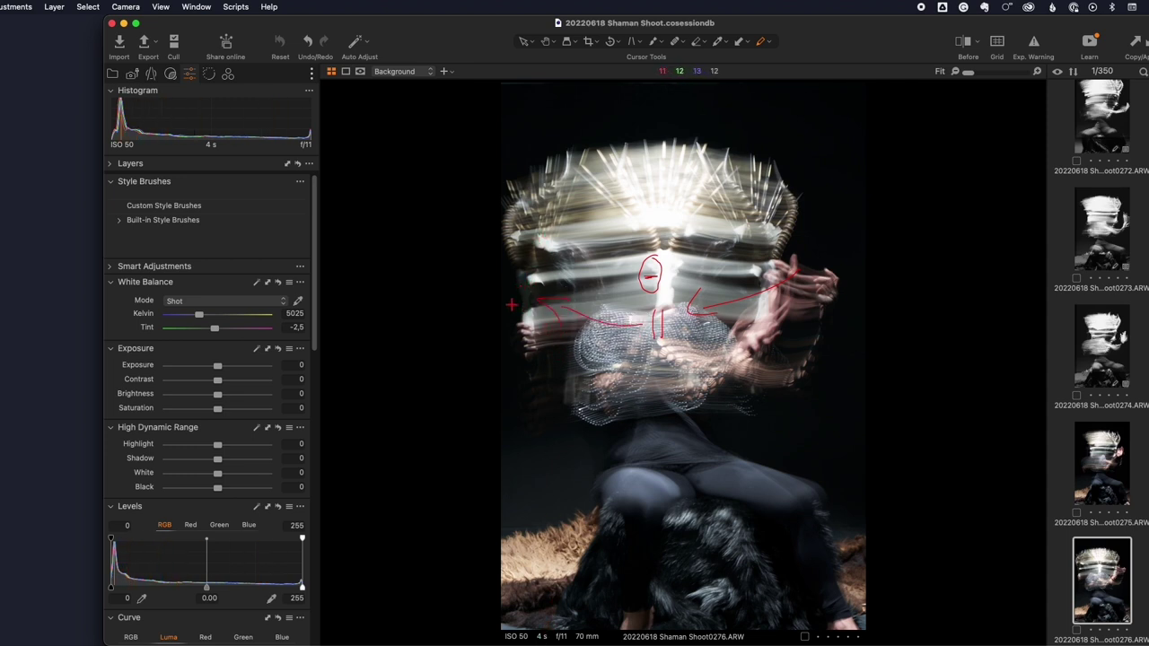
pyautogui.moveTo(823, 221); pyautogui.dragTo(824, 256)
pyautogui.moveTo(505, 389); pyautogui.dragTo(522, 412)
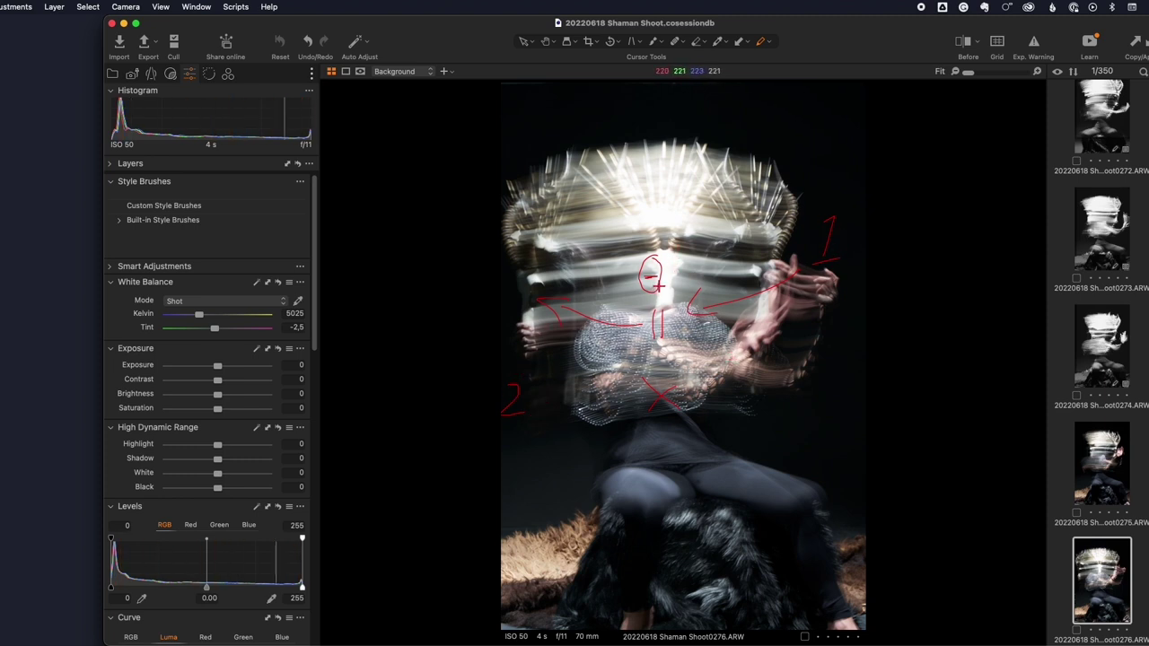
# Draw diverging beam lines over the headdress and legs in photo 0276 and bracket the bright nose area
pyautogui.moveTo(643, 107); pyautogui.dragTo(606, 243)
pyautogui.moveTo(683, 112); pyautogui.dragTo(714, 222)
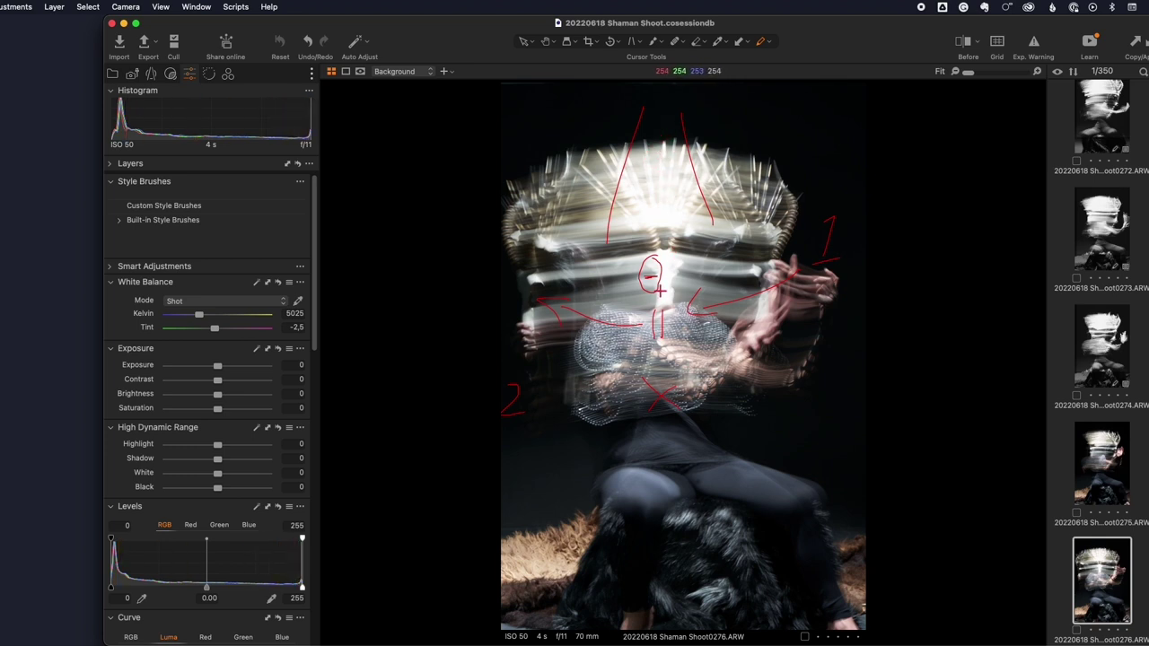
pyautogui.moveTo(668, 270)
pyautogui.mouseDown()
pyautogui.moveTo(674, 261)
pyautogui.moveTo(679, 305)
pyautogui.mouseUp()
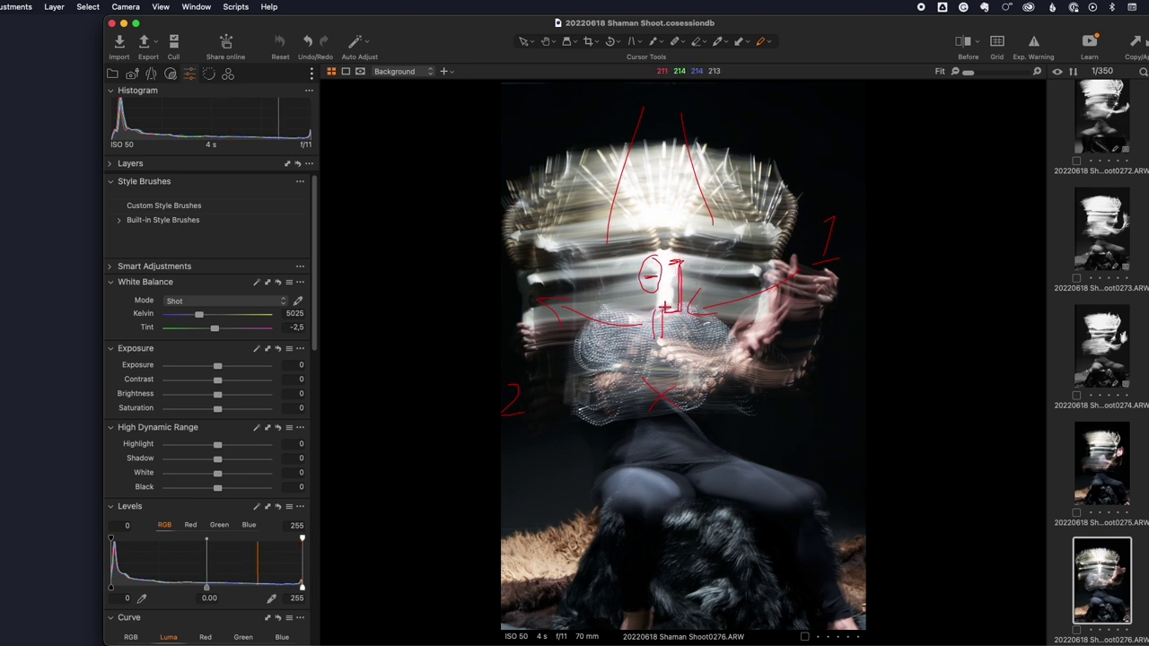
pyautogui.moveTo(626, 428); pyautogui.dragTo(612, 499)
pyautogui.moveTo(688, 429)
pyautogui.mouseDown()
pyautogui.moveTo(750, 492)
pyautogui.moveTo(645, 505)
pyautogui.mouseUp()
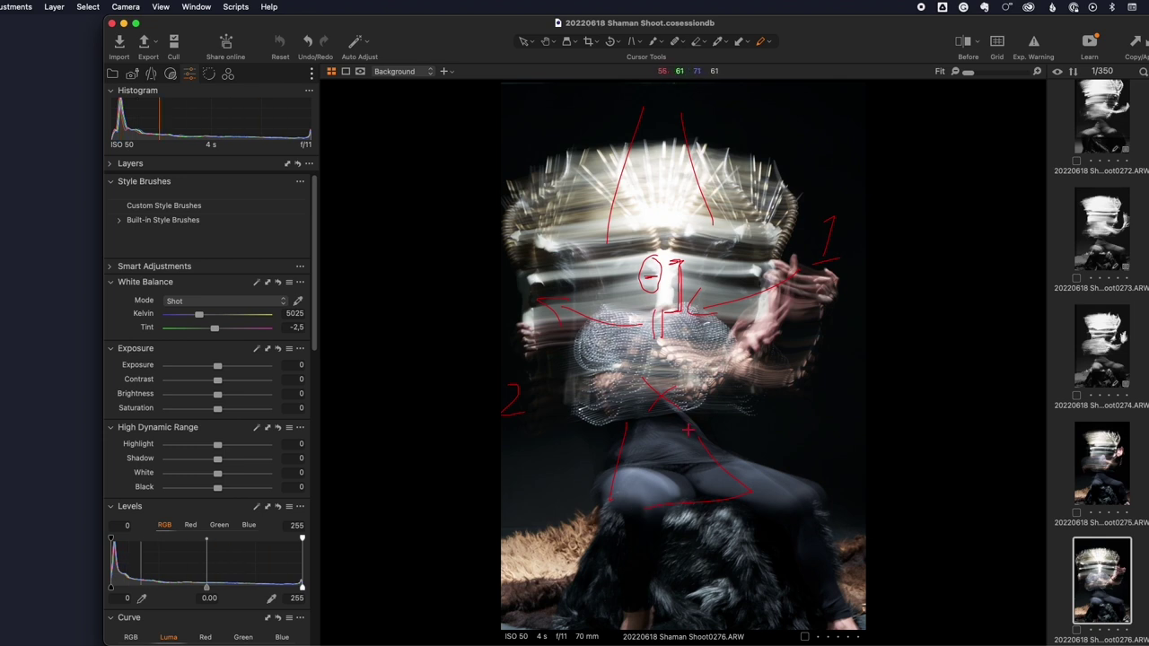
# Mark the mesh top and outline the bright blur trails at the edges of the head in photo 0276
pyautogui.moveTo(603, 339); pyautogui.dragTo(594, 351)
pyautogui.moveTo(562, 235)
pyautogui.mouseDown()
pyautogui.moveTo(513, 235)
pyautogui.moveTo(568, 240)
pyautogui.moveTo(573, 261)
pyautogui.moveTo(528, 347)
pyautogui.moveTo(515, 312)
pyautogui.mouseUp()
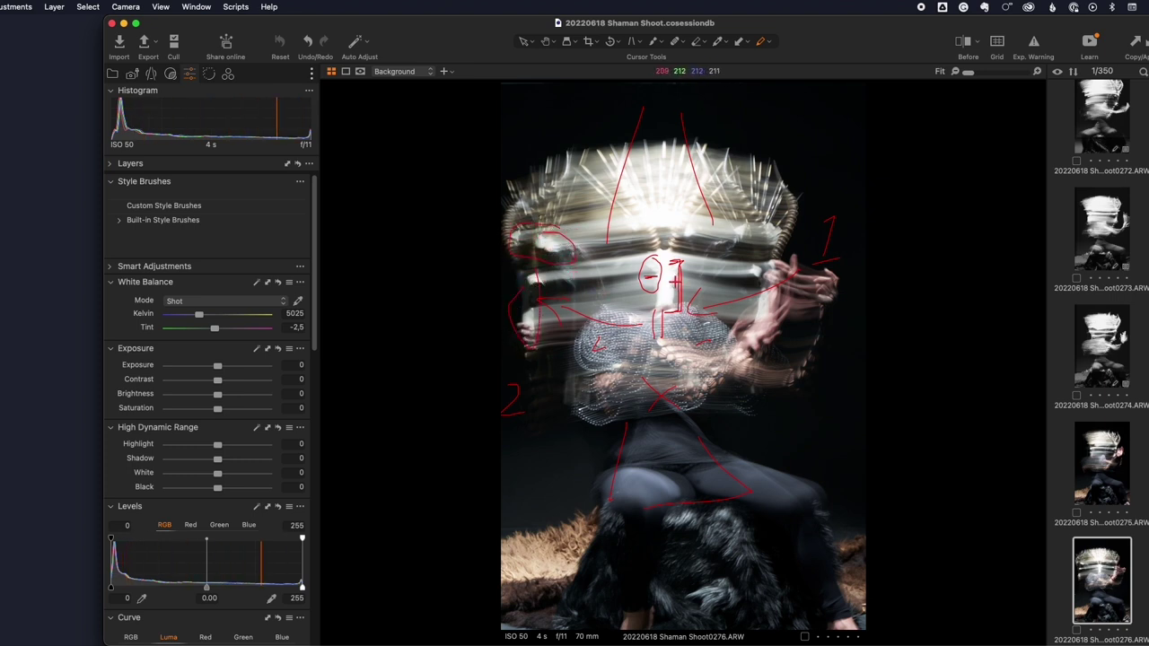
pyautogui.moveTo(752, 263)
pyautogui.mouseDown()
pyautogui.moveTo(735, 288)
pyautogui.moveTo(775, 271)
pyautogui.mouseUp()
# Go to photo 0277 and, up close, circle the blurred trails along the left edge of the head
pyautogui.press('Down')
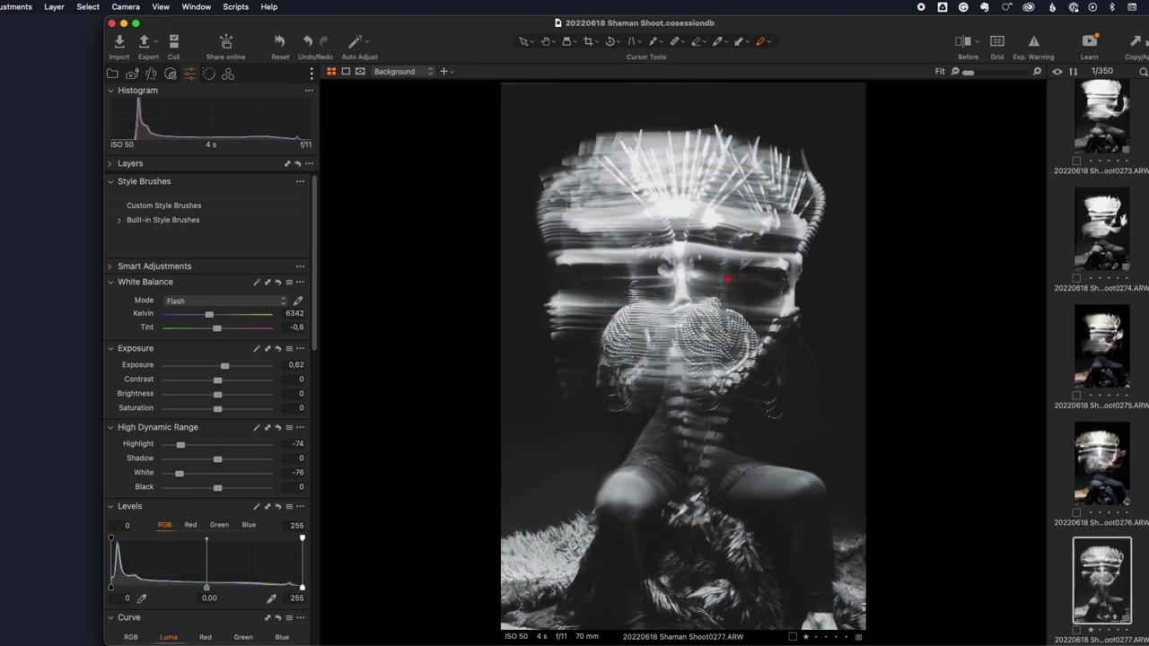
pyautogui.scroll(3, 728, 276)
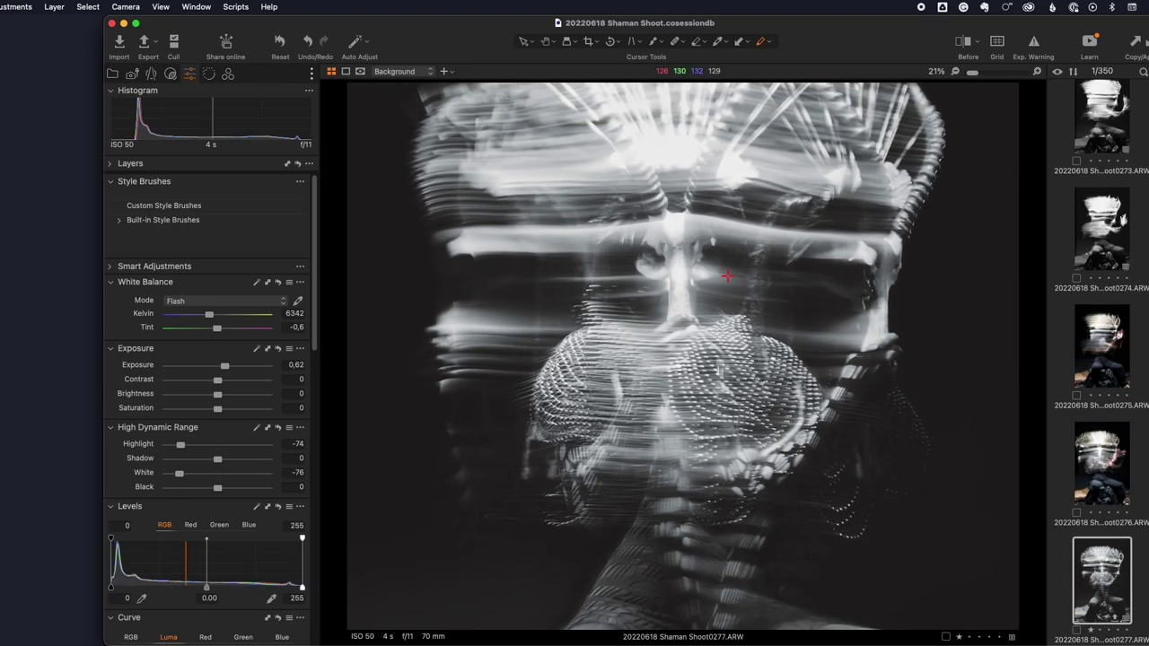
pyautogui.scroll(4, 728, 277)
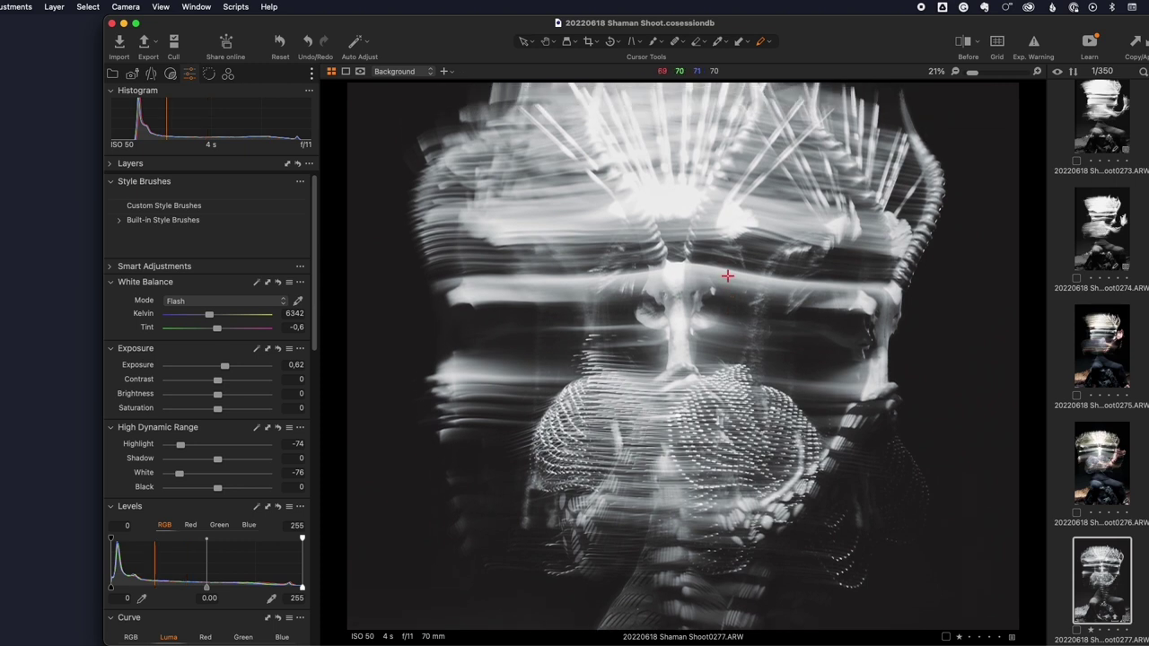
pyautogui.scroll(1, 728, 276)
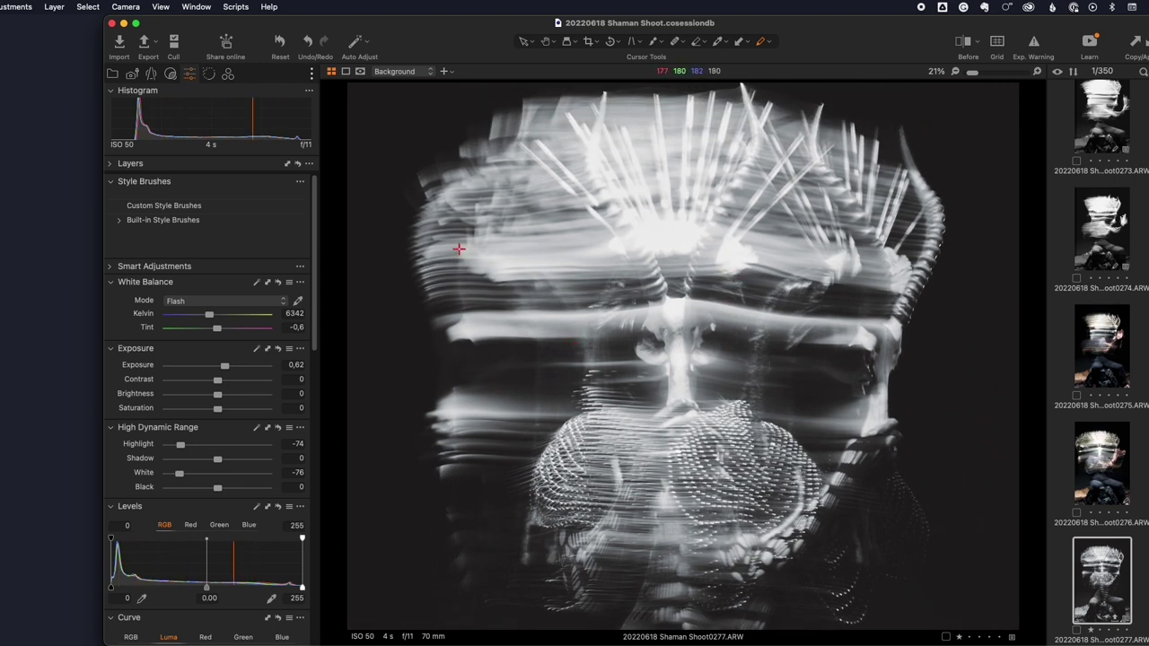
pyautogui.moveTo(424, 312)
pyautogui.mouseDown()
pyautogui.moveTo(413, 478)
pyautogui.moveTo(467, 515)
pyautogui.moveTo(518, 441)
pyautogui.moveTo(529, 353)
pyautogui.moveTo(532, 266)
pyautogui.moveTo(500, 184)
pyautogui.moveTo(442, 171)
pyautogui.moveTo(415, 230)
pyautogui.moveTo(419, 359)
pyautogui.mouseUp()
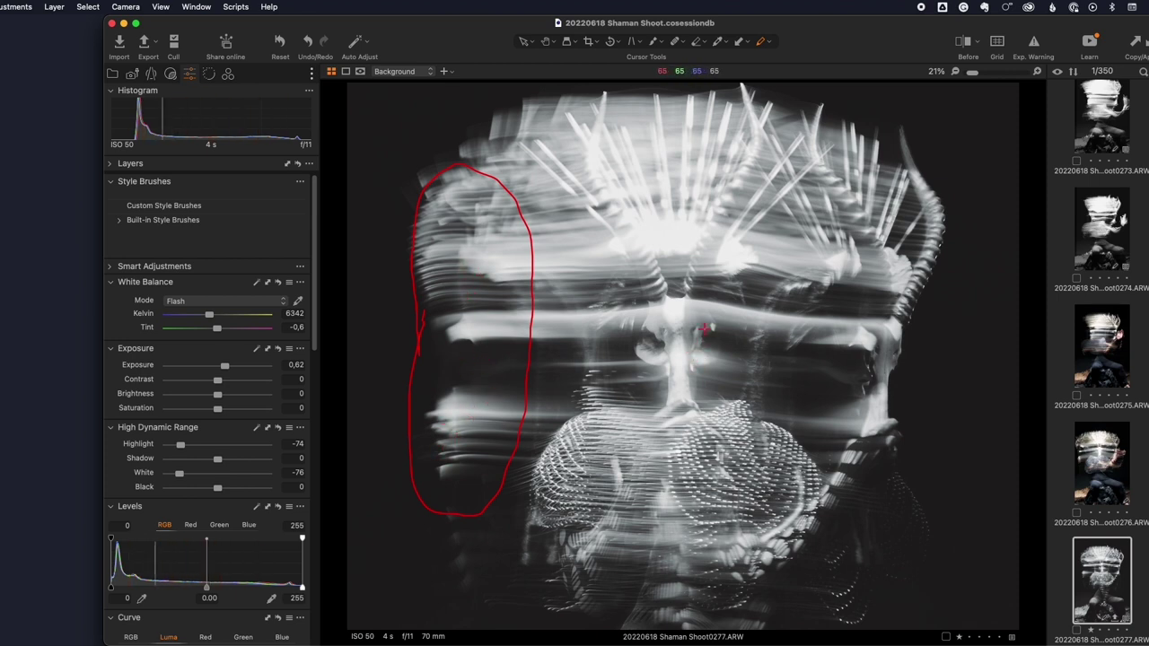
# Box the bright nose area and outline the blurred right edge of the head in photo 0277
pyautogui.moveTo(716, 280)
pyautogui.mouseDown()
pyautogui.moveTo(628, 267)
pyautogui.moveTo(620, 436)
pyautogui.moveTo(744, 341)
pyautogui.moveTo(729, 271)
pyautogui.mouseUp()
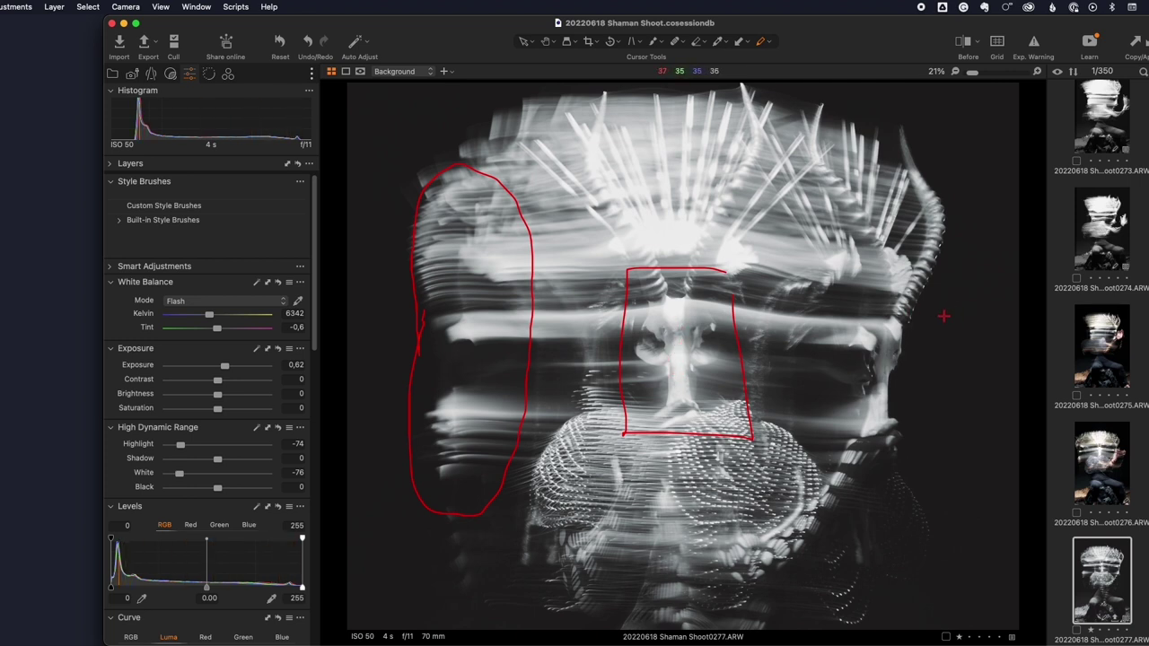
pyautogui.moveTo(922, 292)
pyautogui.mouseDown()
pyautogui.moveTo(935, 419)
pyautogui.moveTo(848, 489)
pyautogui.mouseUp()
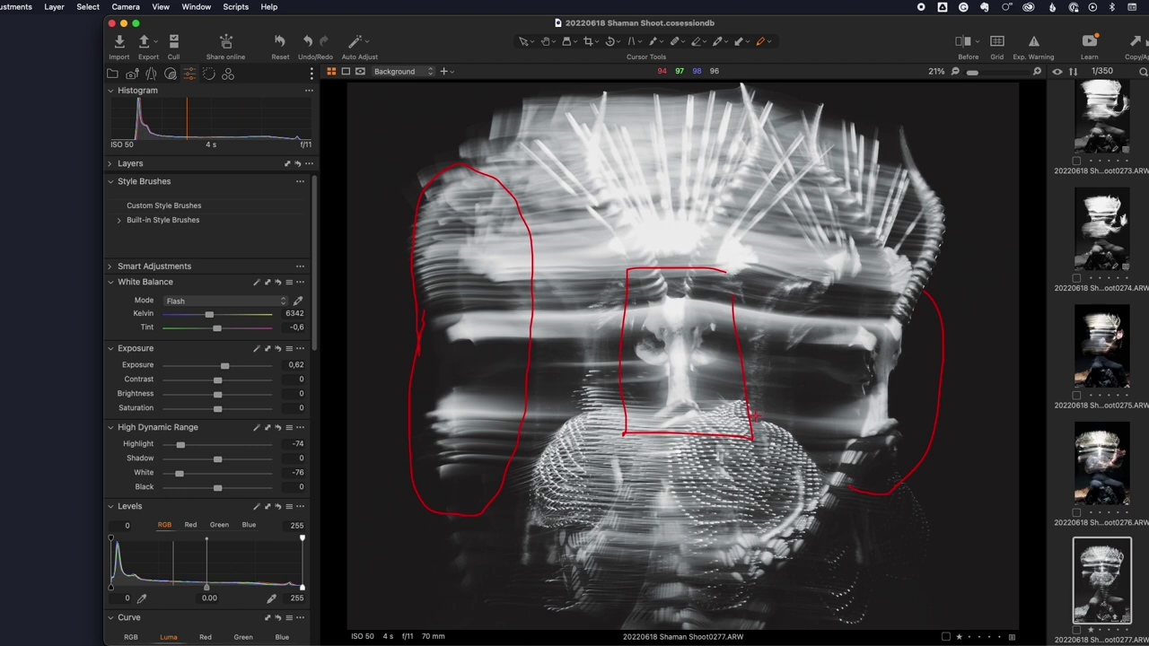
# Look through photos 0278 to 0281 and compare them with the annotated photo 0277
pyautogui.press('Right')
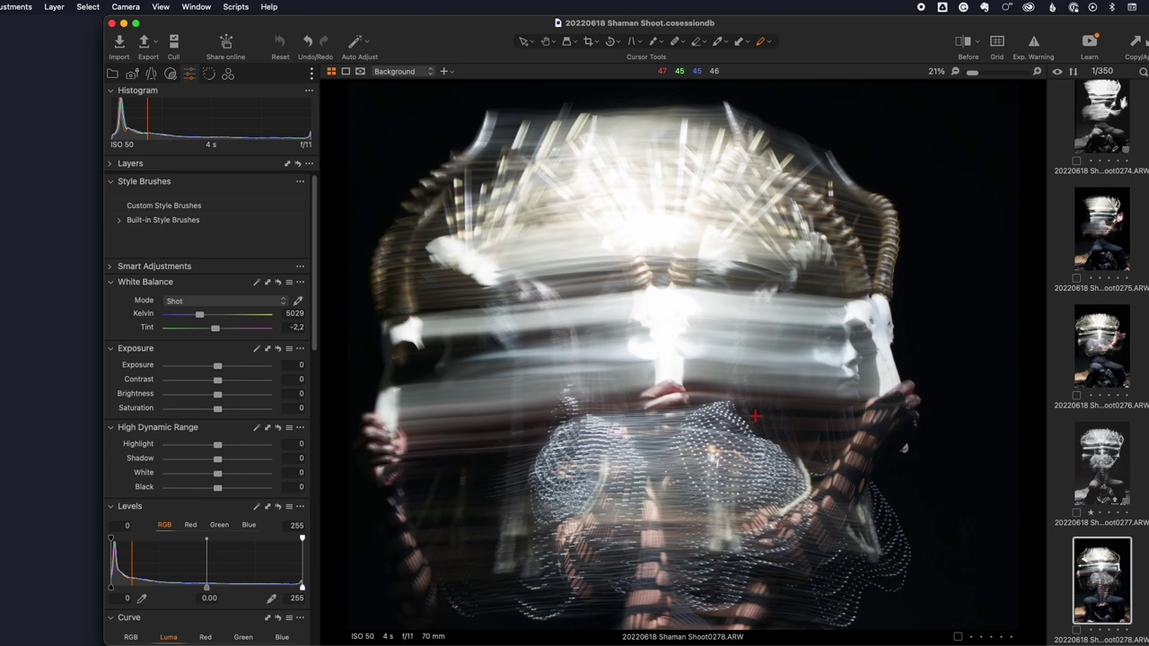
pyautogui.press('Right')
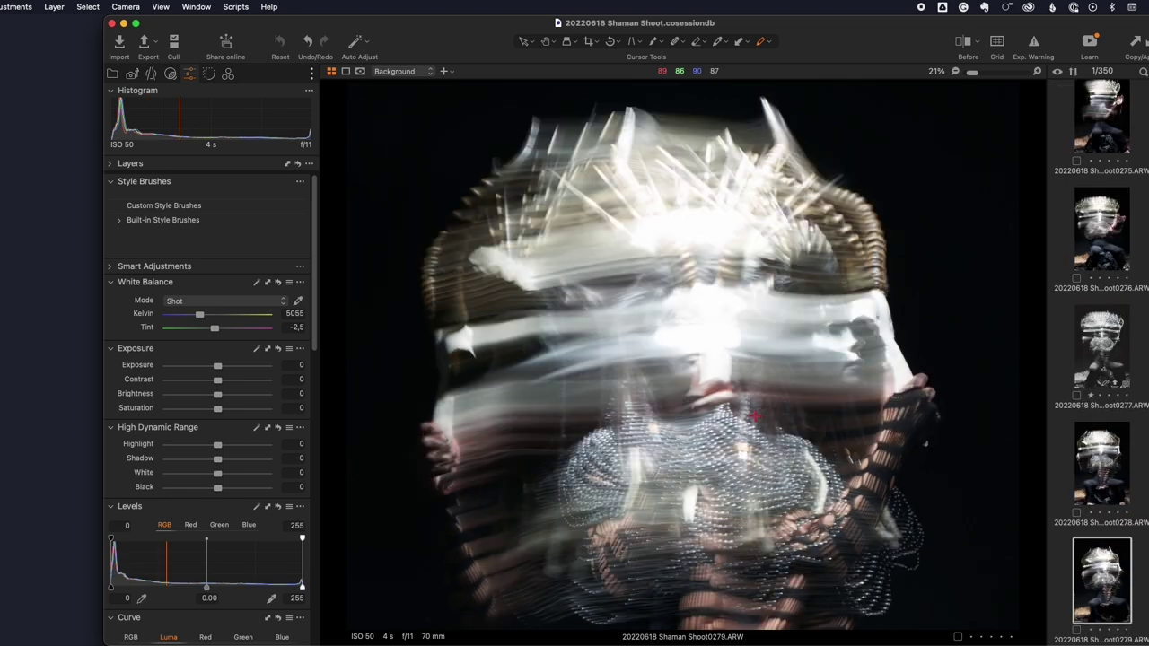
pyautogui.press('Right')
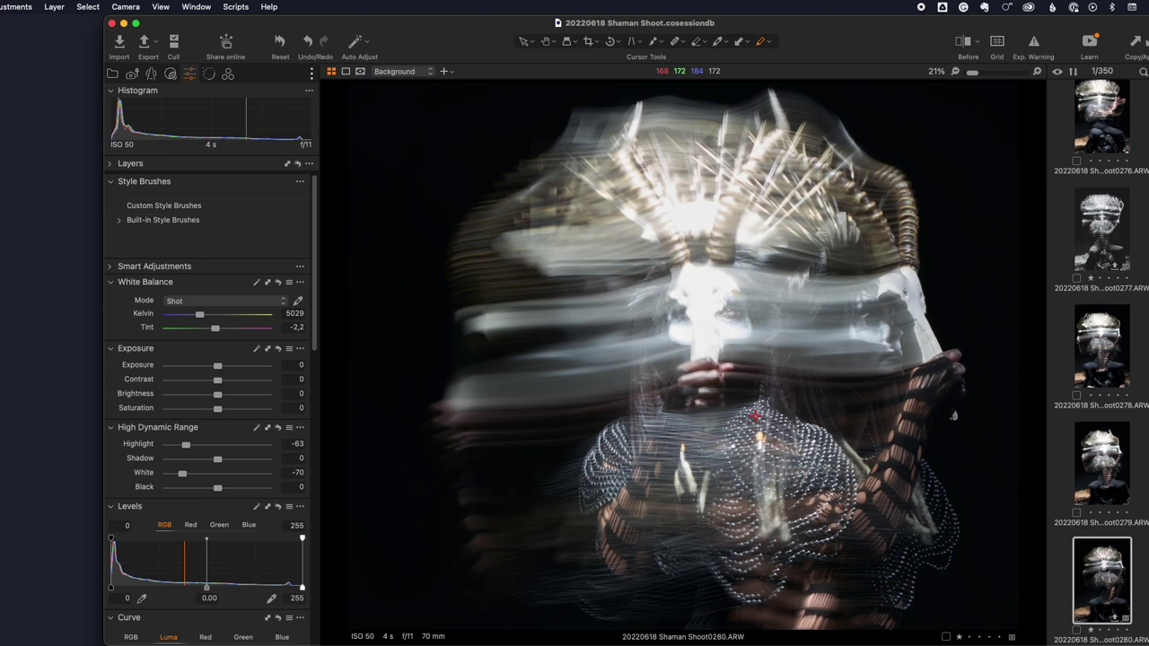
pyautogui.press('Right')
pyautogui.press('Left')
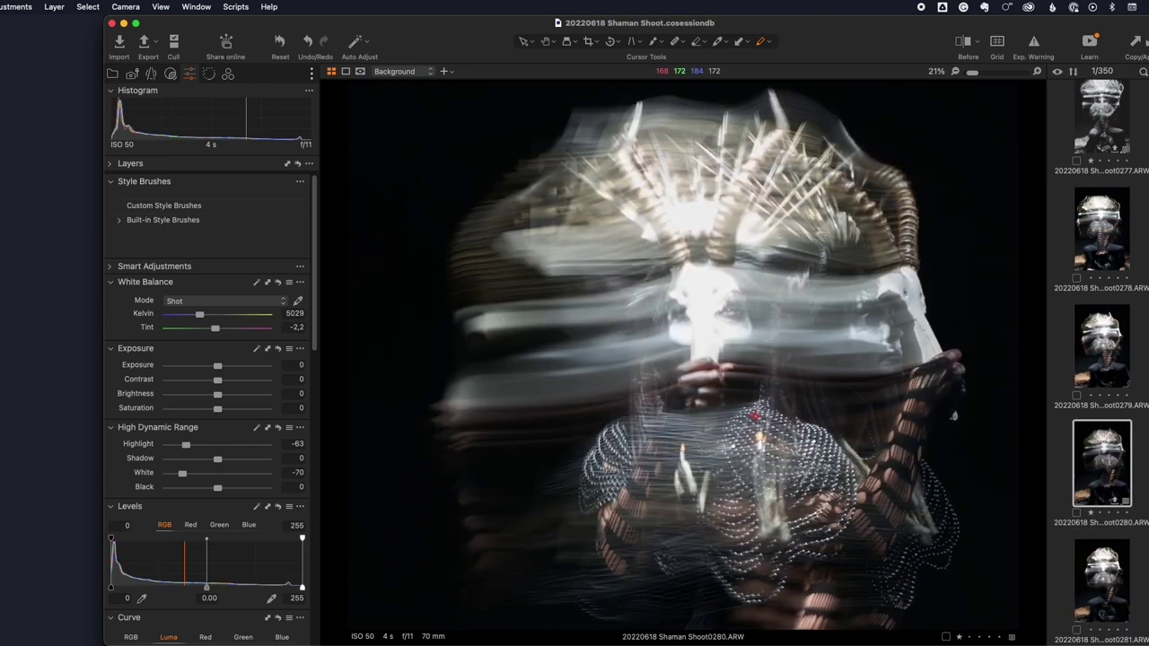
pyautogui.press('Left')
pyautogui.press('Left')
pyautogui.press('Left')
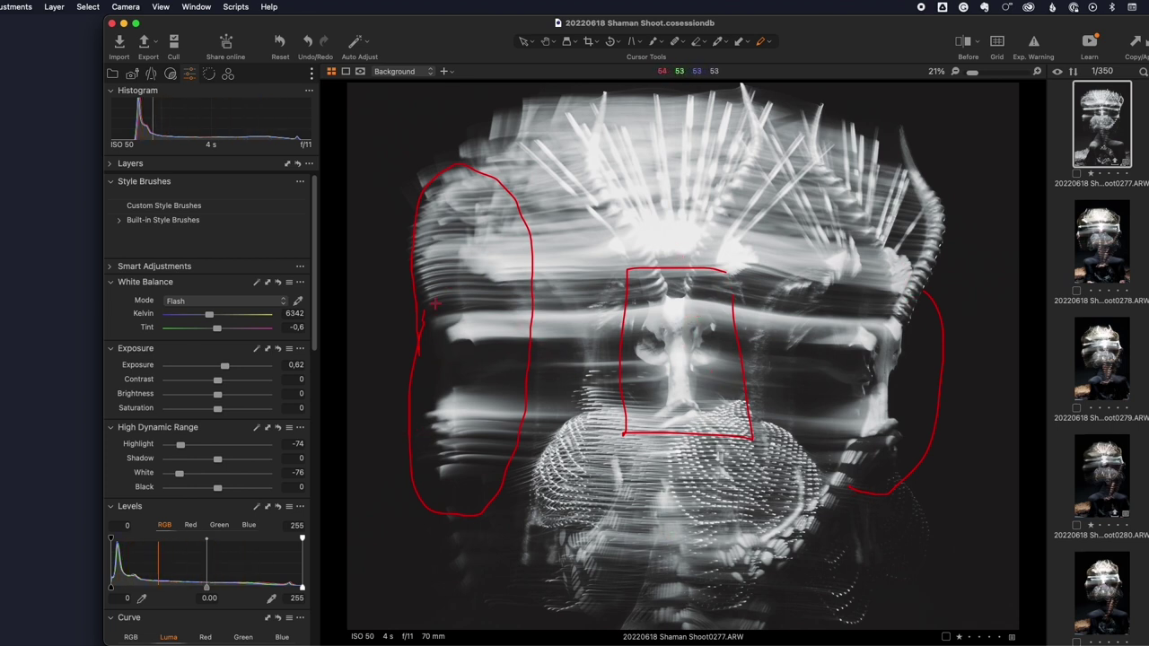
# Go to photo 0280 and sketch annotation strokes over the headdress's left edge, its centre and the right side of the head
pyautogui.press('Right')
pyautogui.press('Right')
pyautogui.press('Right')
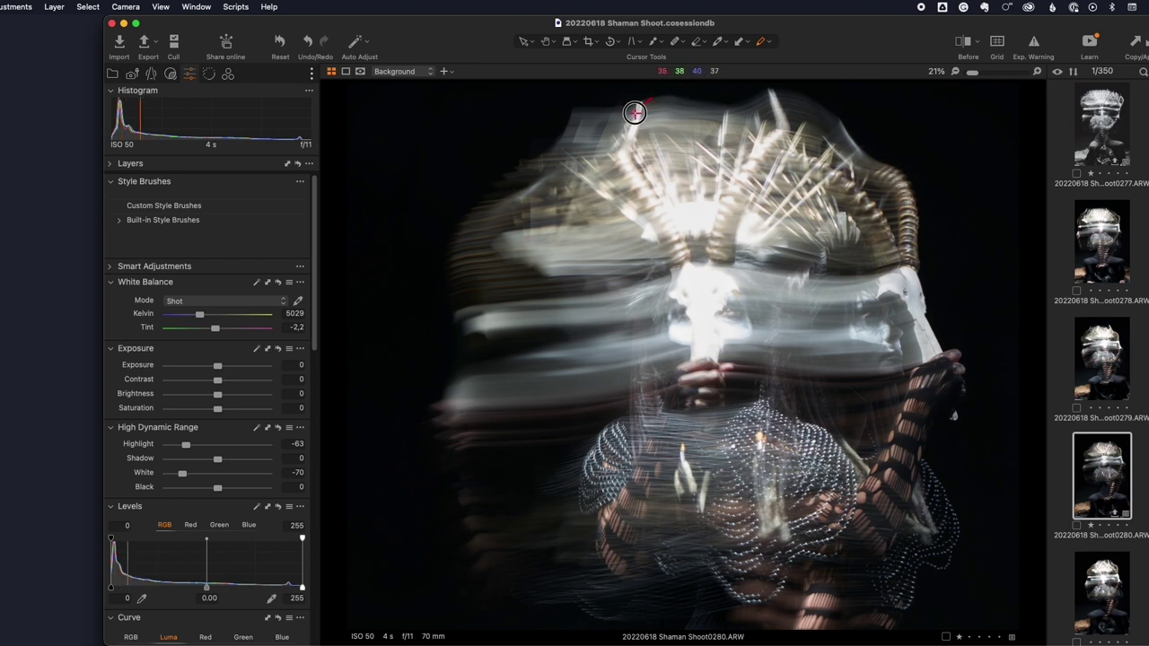
pyautogui.moveTo(647, 102); pyautogui.dragTo(491, 262)
pyautogui.moveTo(727, 130)
pyautogui.mouseDown()
pyautogui.moveTo(669, 301)
pyautogui.moveTo(705, 314)
pyautogui.moveTo(739, 303)
pyautogui.mouseUp()
pyautogui.moveTo(915, 258)
pyautogui.mouseDown()
pyautogui.moveTo(811, 374)
pyautogui.moveTo(908, 255)
pyautogui.mouseUp()
# Go to photo 0281 and draw a curved arrow beside the left arm plus two diverging lines toward the headdress and torso
pyautogui.press('Right')
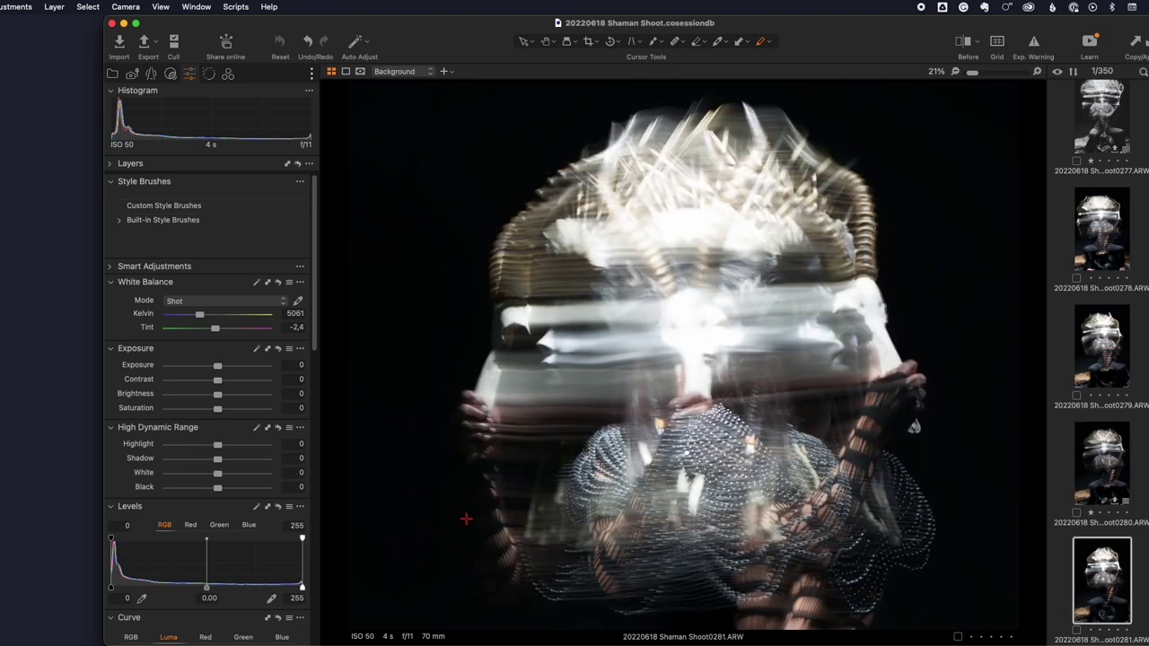
pyautogui.moveTo(481, 564)
pyautogui.mouseDown()
pyautogui.moveTo(362, 480)
pyautogui.moveTo(350, 512)
pyautogui.moveTo(407, 503)
pyautogui.mouseUp()
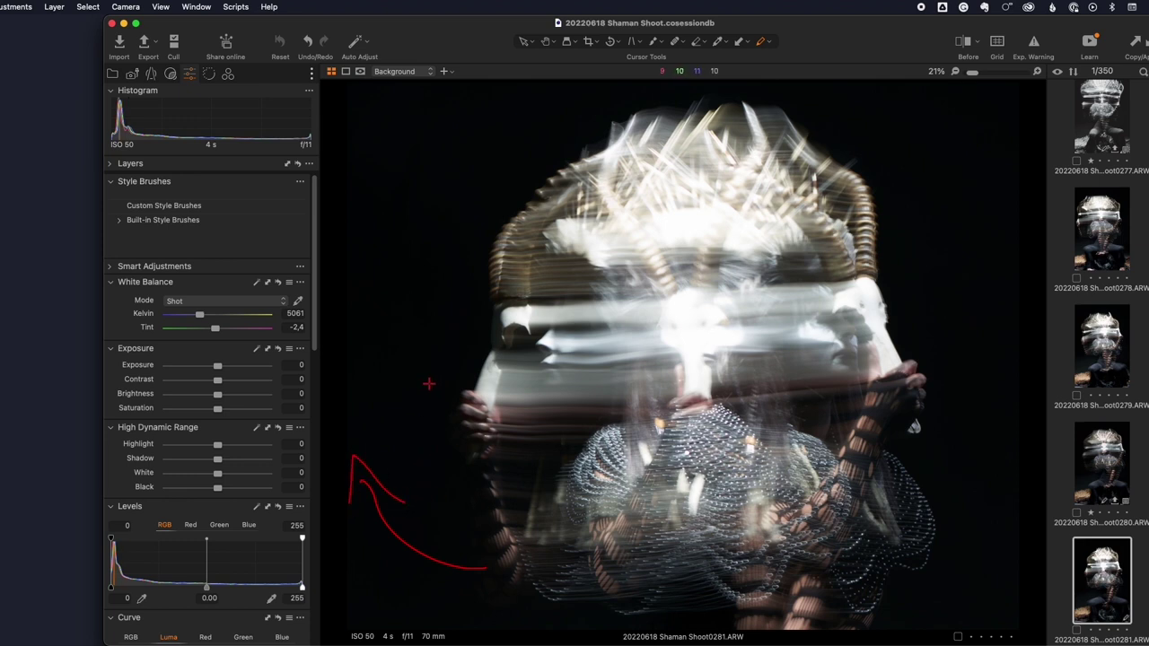
pyautogui.moveTo(377, 320); pyautogui.dragTo(545, 247)
pyautogui.moveTo(381, 438); pyautogui.dragTo(581, 513)
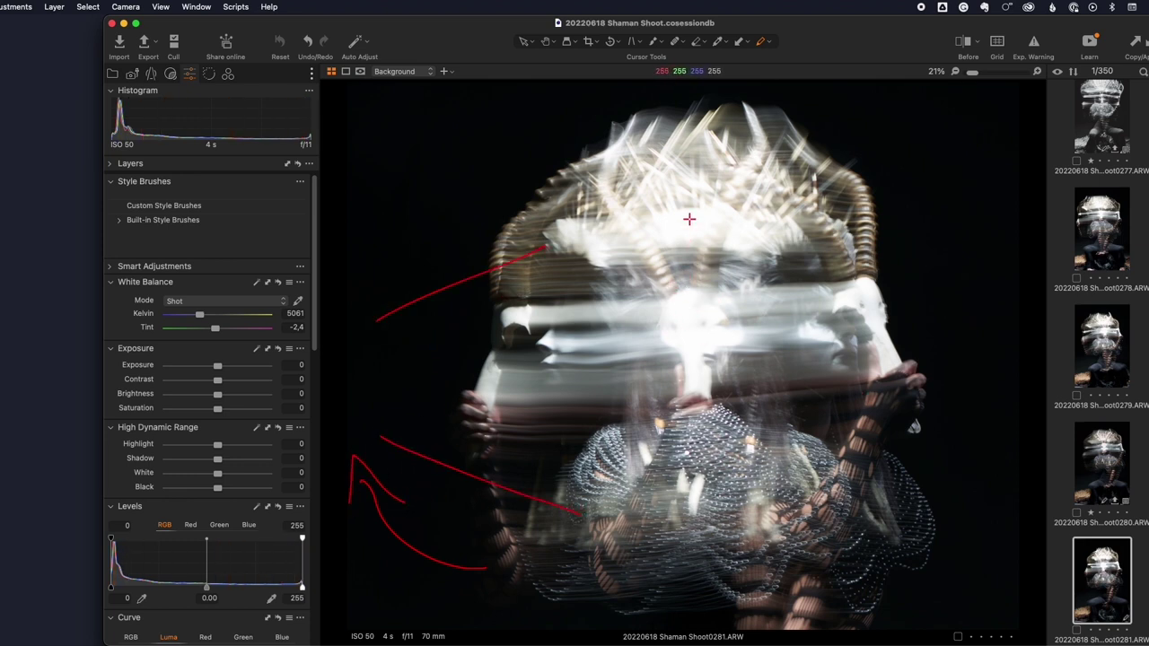
# Handwrite "Ti 350" over the headdress in photo 0281 and circle the bright nose and mouth area
pyautogui.moveTo(690, 216); pyautogui.dragTo(689, 253)
pyautogui.moveTo(680, 213)
pyautogui.mouseDown()
pyautogui.moveTo(705, 211)
pyautogui.moveTo(712, 244)
pyautogui.moveTo(731, 211)
pyautogui.mouseUp()
pyautogui.moveTo(693, 276)
pyautogui.mouseDown()
pyautogui.moveTo(709, 289)
pyautogui.moveTo(686, 305)
pyautogui.mouseUp()
pyautogui.moveTo(731, 275); pyautogui.dragTo(717, 302)
pyautogui.moveTo(745, 278); pyautogui.dragTo(744, 280)
pyautogui.moveTo(674, 318); pyautogui.dragTo(677, 324)
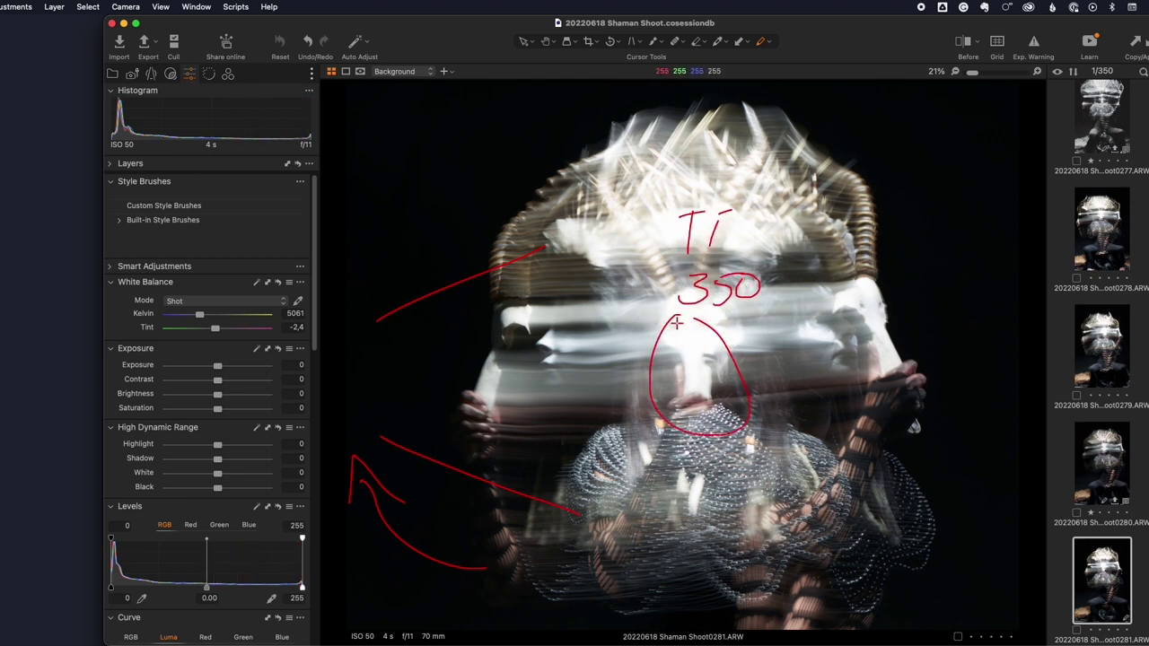
# Mark the right side of the head in photo 0281 with two slanted strokes and a short handwritten note between them
pyautogui.moveTo(944, 260); pyautogui.dragTo(883, 311)
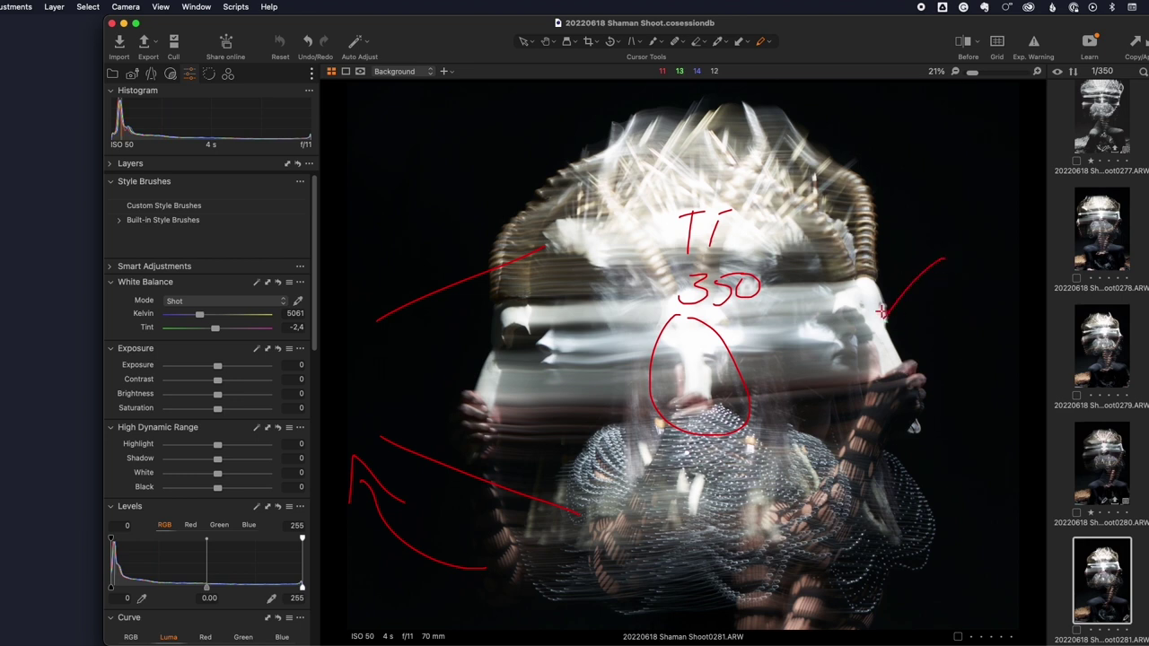
pyautogui.moveTo(998, 316); pyautogui.dragTo(946, 438)
pyautogui.moveTo(930, 319)
pyautogui.mouseDown()
pyautogui.moveTo(959, 316)
pyautogui.moveTo(955, 305)
pyautogui.moveTo(975, 323)
pyautogui.mouseUp()
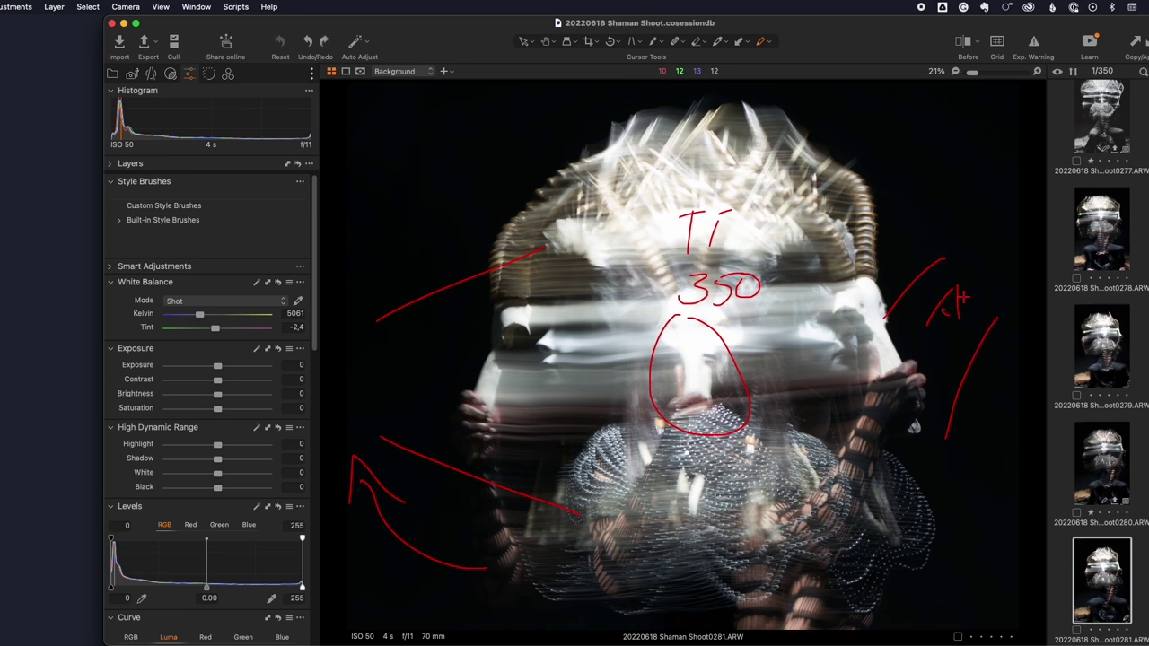
# Look through photos 0282 to 0284 and both variants of photo 0285
pyautogui.scroll(-2, 1110, 544)
pyautogui.click(1110, 593)
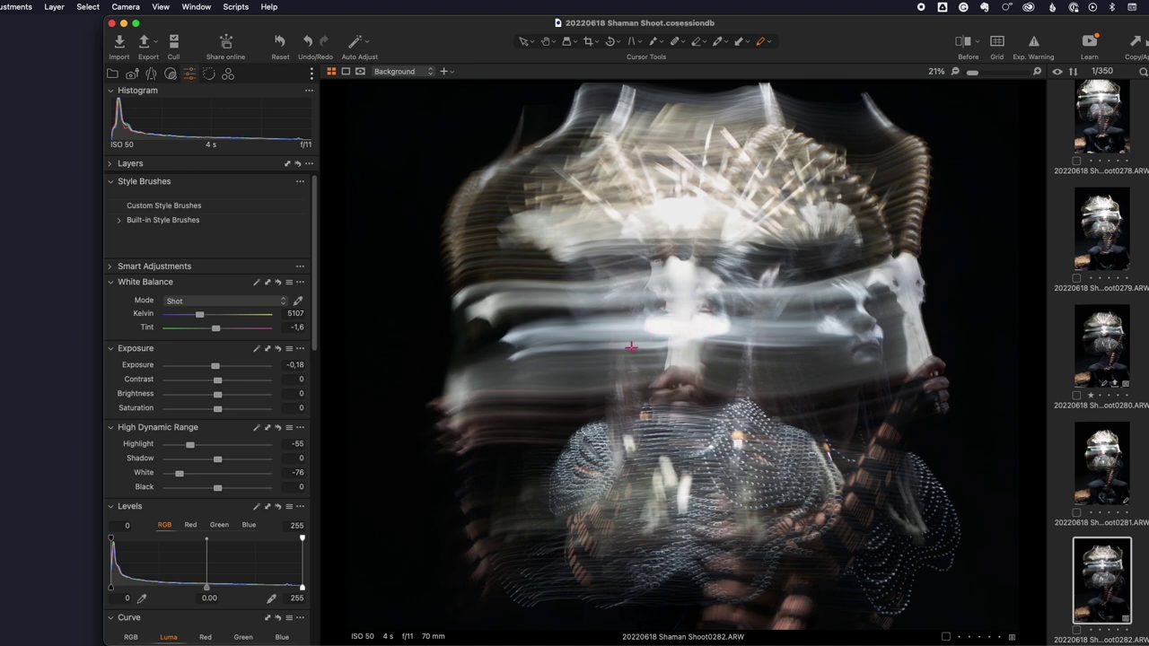
pyautogui.press('Right')
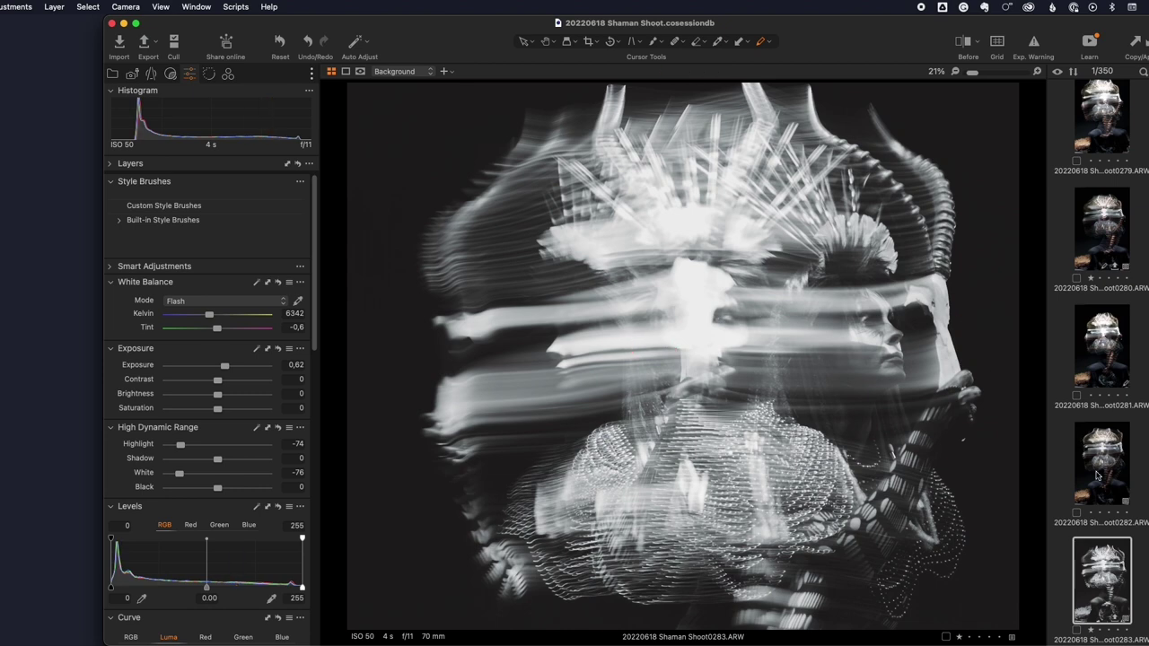
pyautogui.press('Right')
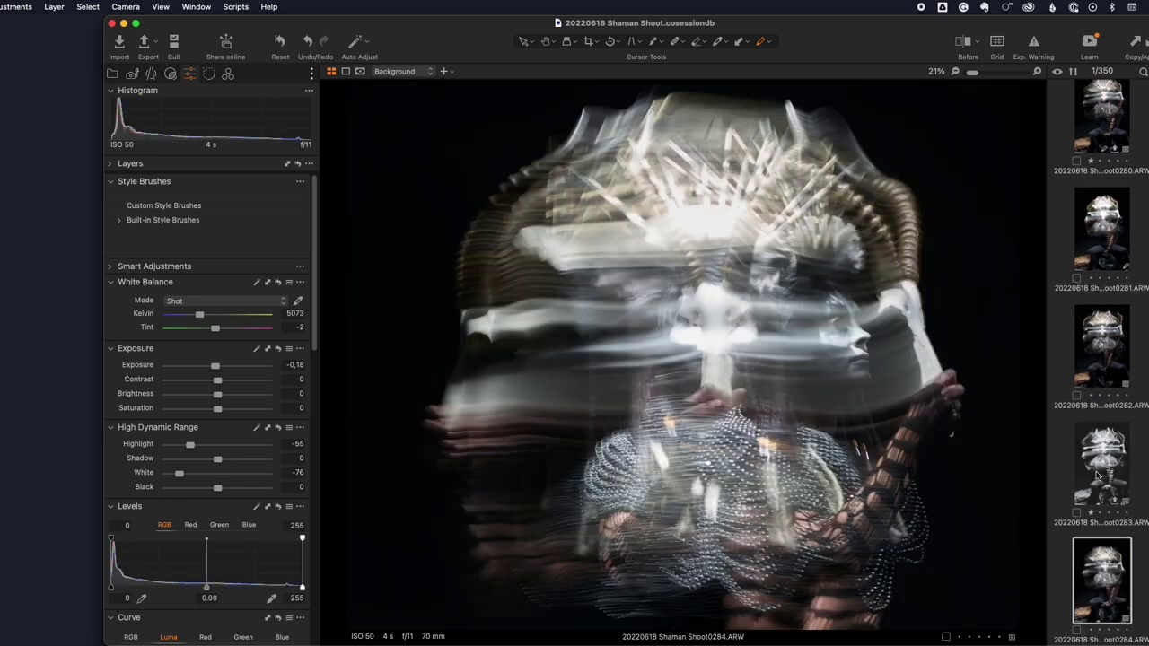
pyautogui.press('Right')
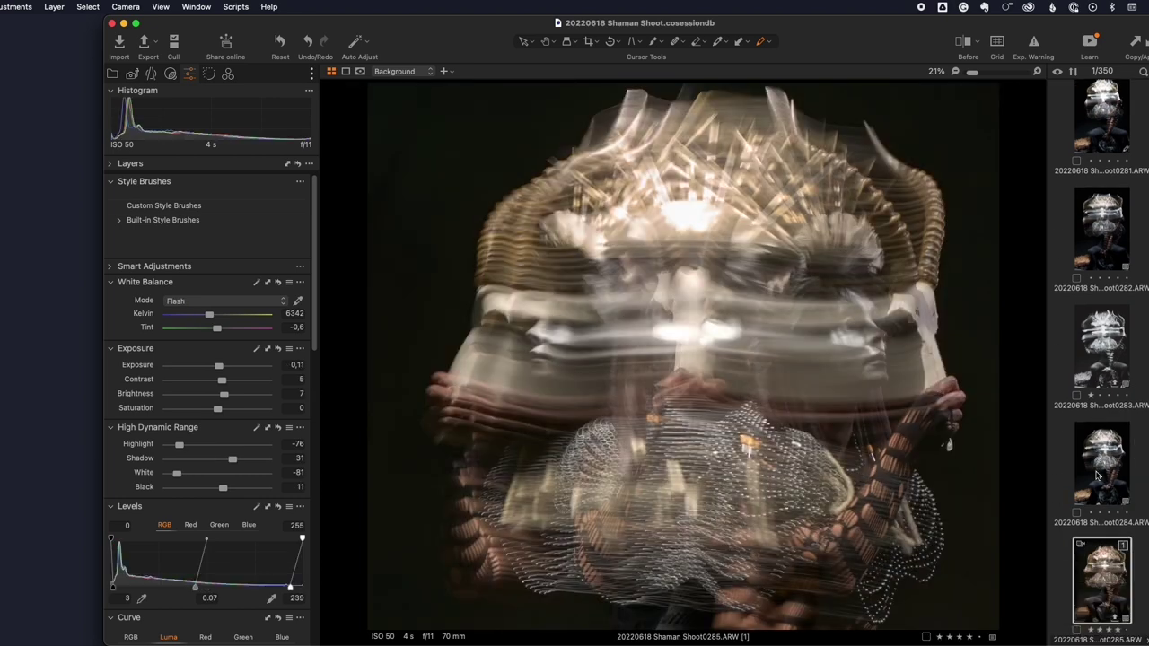
pyautogui.press('Right')
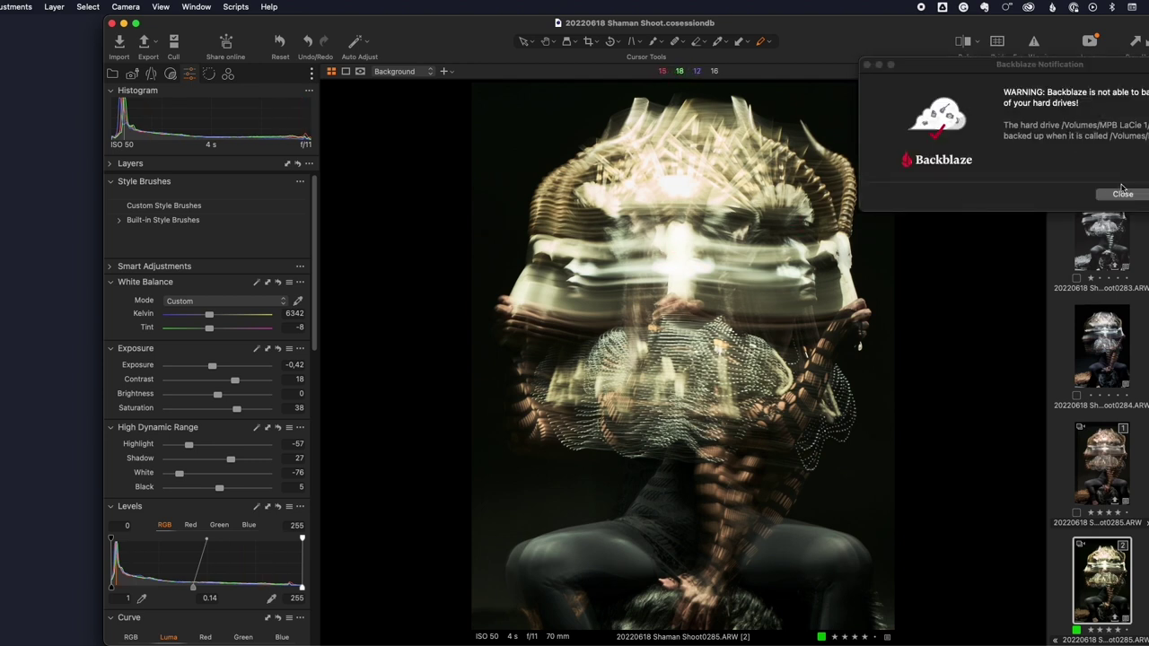
# Dismiss the Backblaze warning and, on the second variant of photo 0285, draw a line outward from the right-hand face and mark the small profile beside the nose
pyautogui.click(1122, 194)
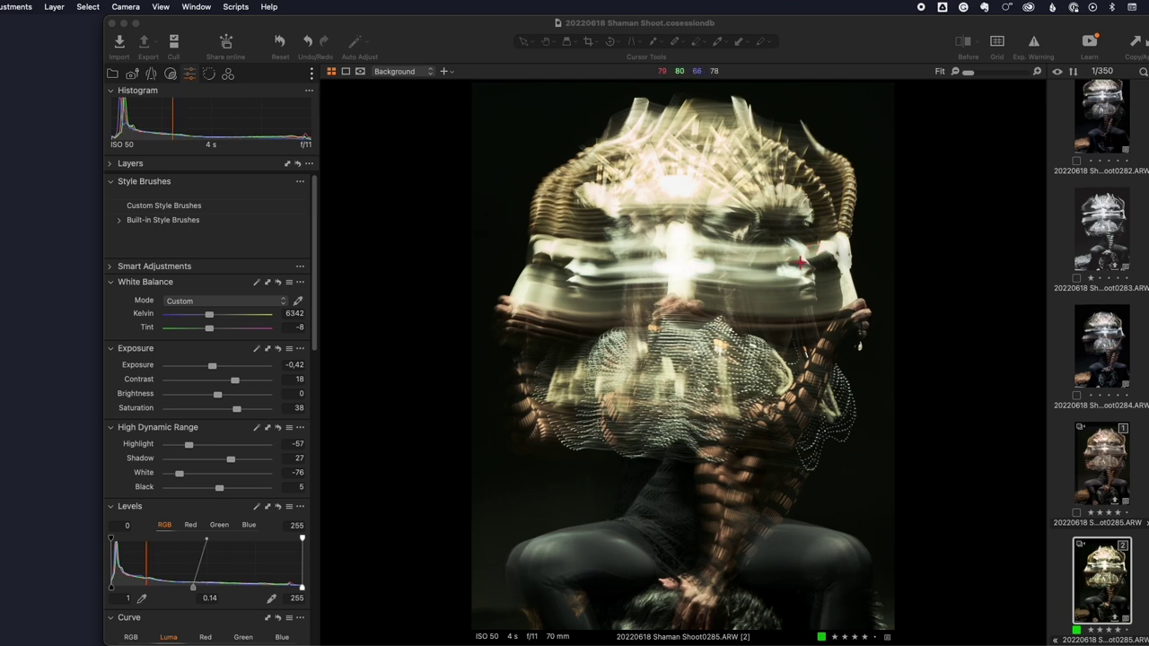
pyautogui.moveTo(806, 258); pyautogui.dragTo(885, 224)
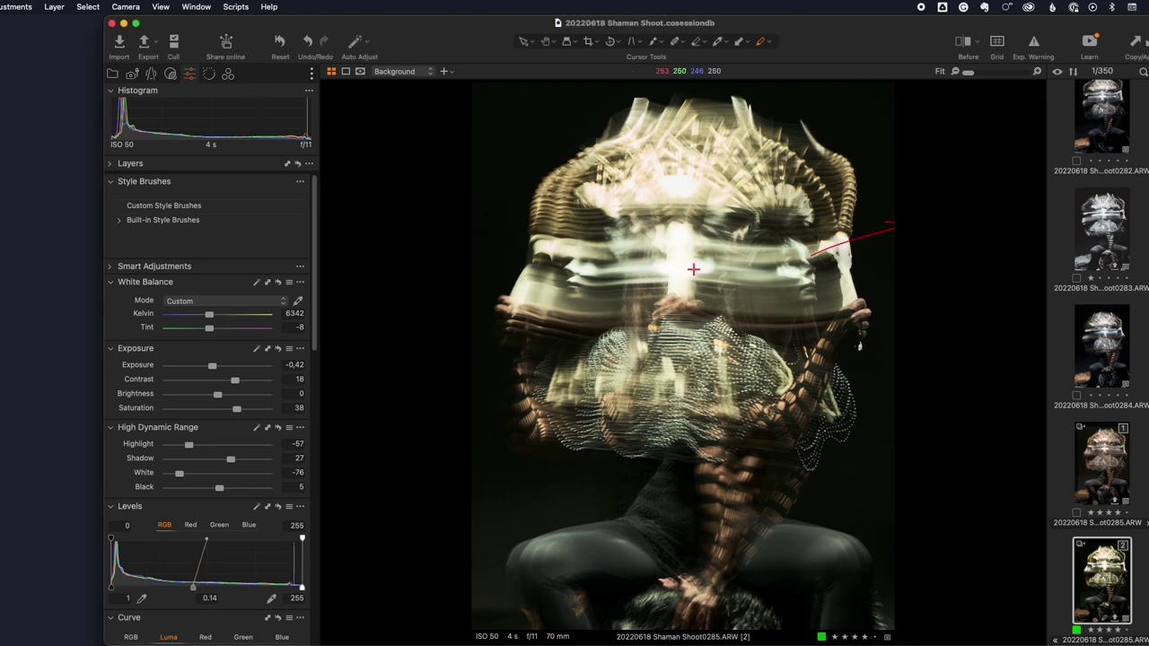
pyautogui.scroll(3, 692, 245)
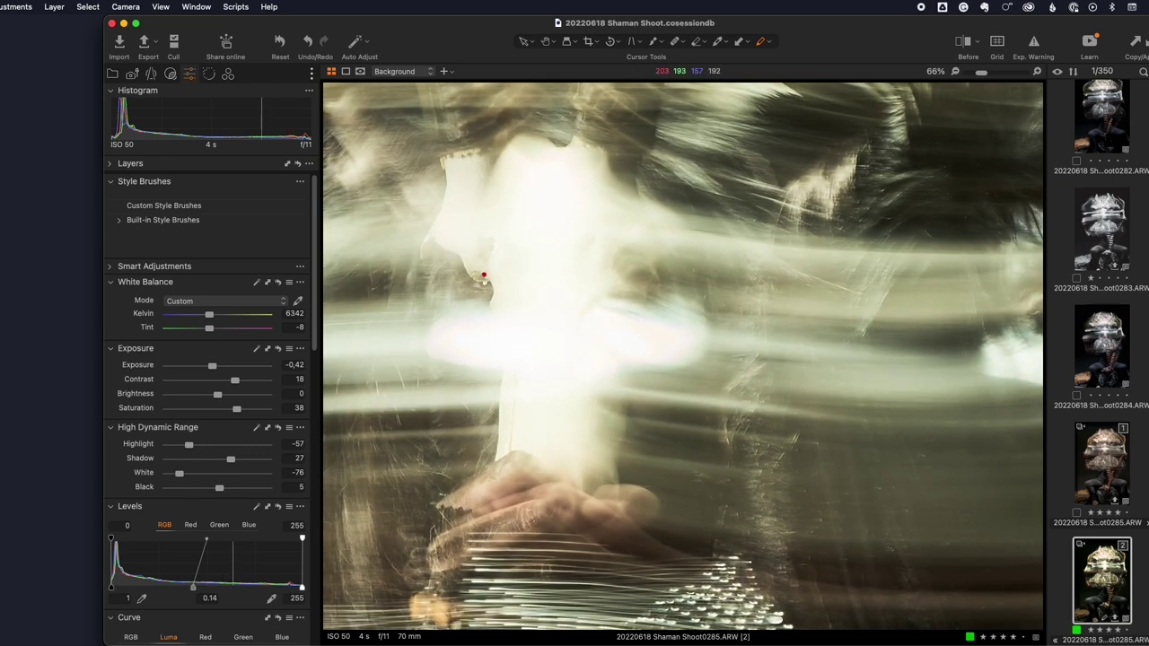
pyautogui.moveTo(479, 256)
pyautogui.mouseDown()
pyautogui.moveTo(468, 310)
pyautogui.moveTo(489, 243)
pyautogui.mouseUp()
pyautogui.press('super+0')
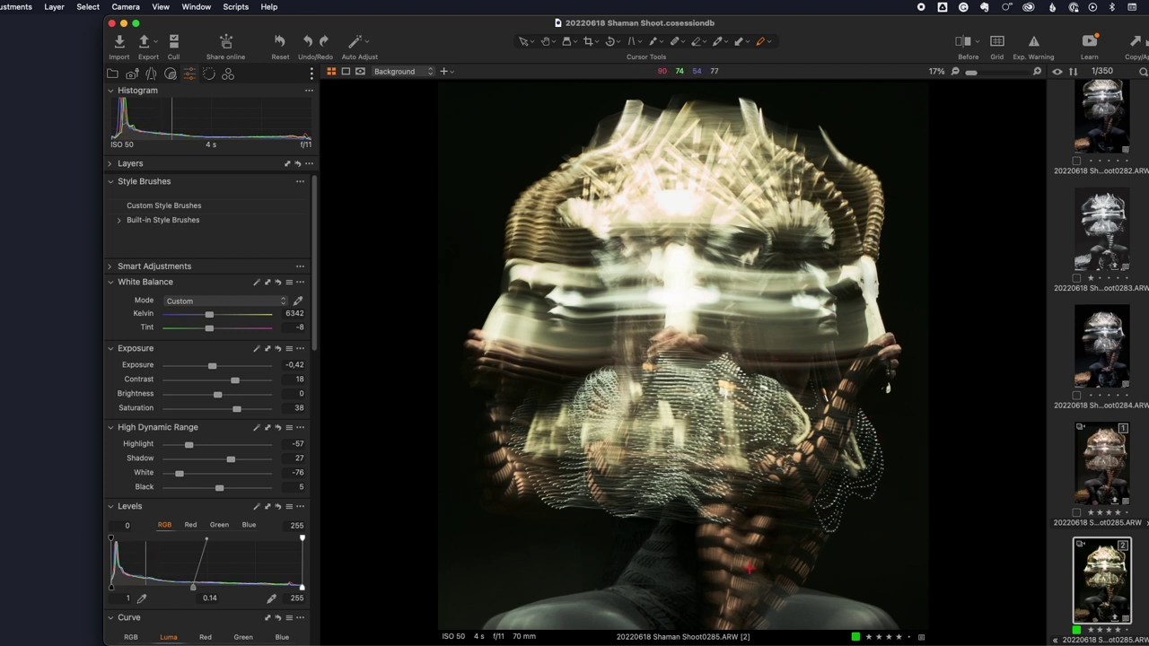
pyautogui.scroll(-4, 818, 476)
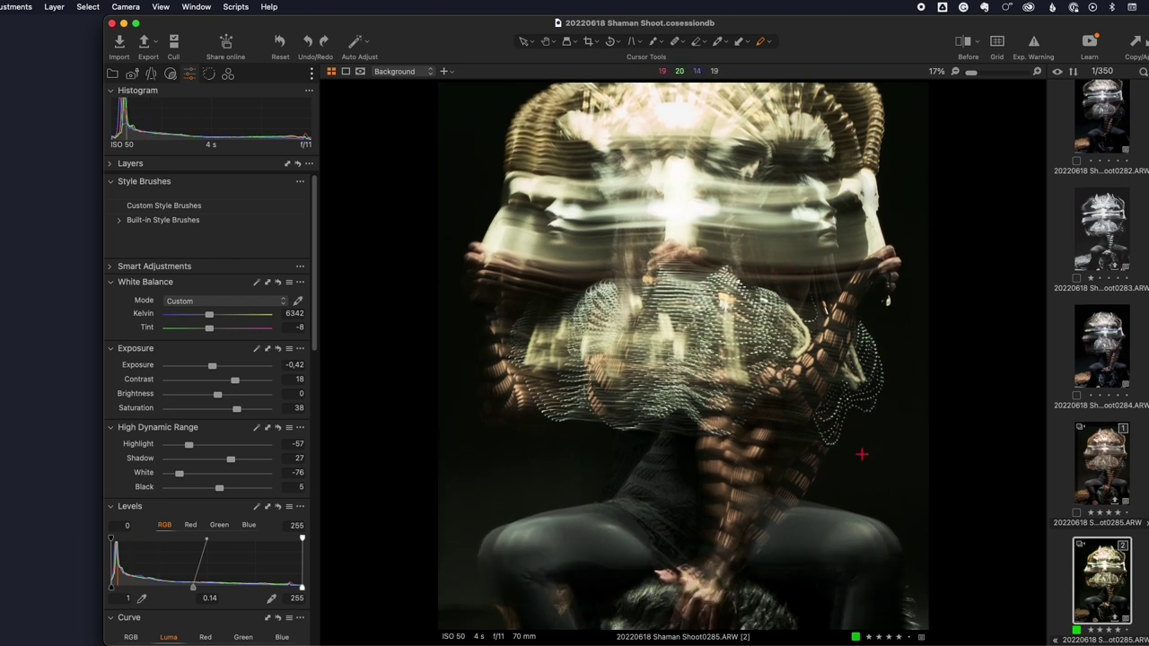
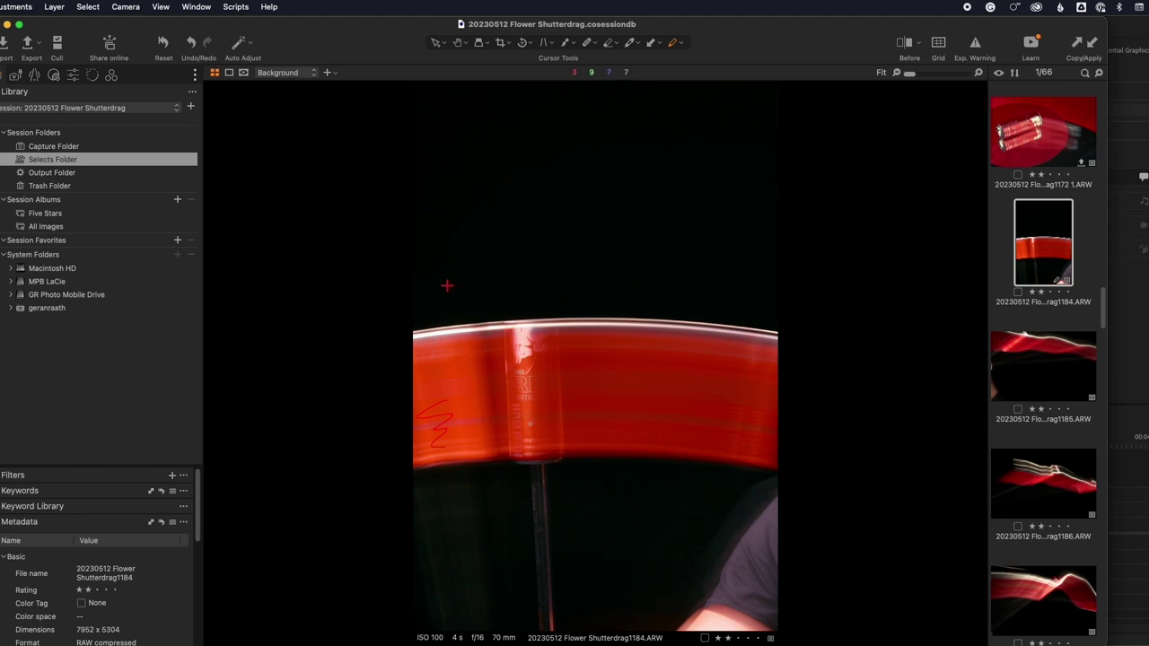
# Draw a rightward arrow above the can in Flower Shutterdrag photo 1184 and outline the blurred red band and the sharp can
pyautogui.moveTo(450, 281)
pyautogui.mouseDown()
pyautogui.moveTo(692, 270)
pyautogui.moveTo(676, 251)
pyautogui.moveTo(674, 292)
pyautogui.mouseUp()
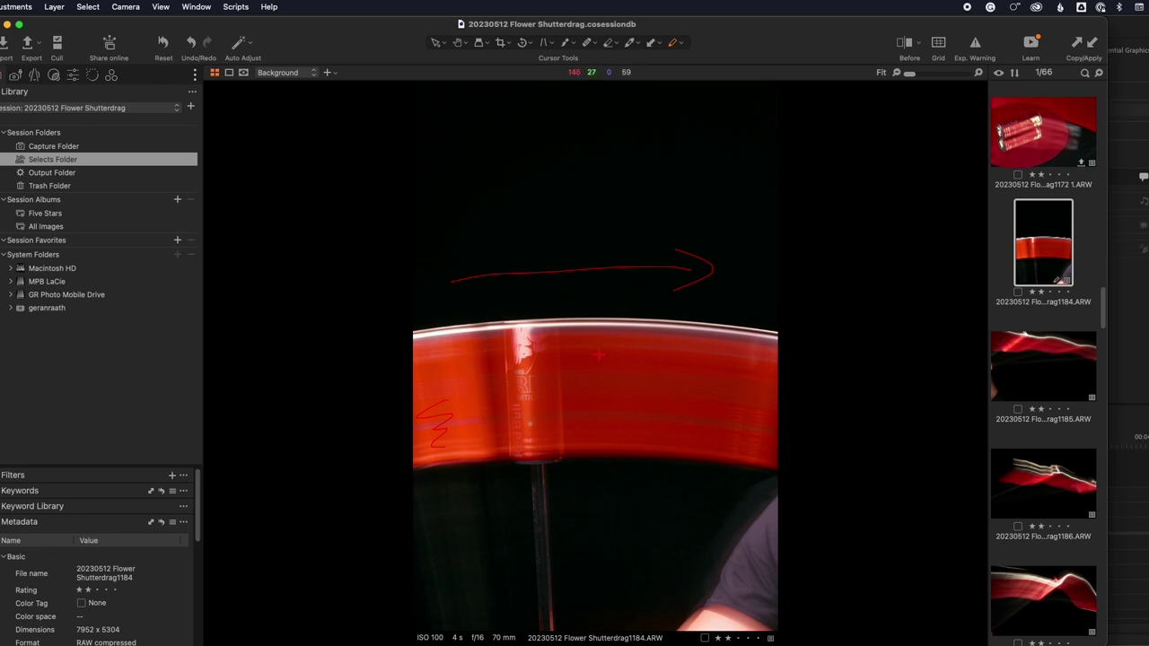
pyautogui.moveTo(599, 354)
pyautogui.mouseDown()
pyautogui.moveTo(605, 413)
pyautogui.moveTo(733, 424)
pyautogui.moveTo(741, 354)
pyautogui.moveTo(593, 346)
pyautogui.mouseUp()
pyautogui.moveTo(491, 342)
pyautogui.mouseDown()
pyautogui.moveTo(520, 484)
pyautogui.moveTo(580, 445)
pyautogui.moveTo(571, 331)
pyautogui.moveTo(495, 354)
pyautogui.mouseUp()
# Compare photo 1185 with the annotated photo 1184, and mark the can's area below the light trails in photo 1186
pyautogui.press('Down')
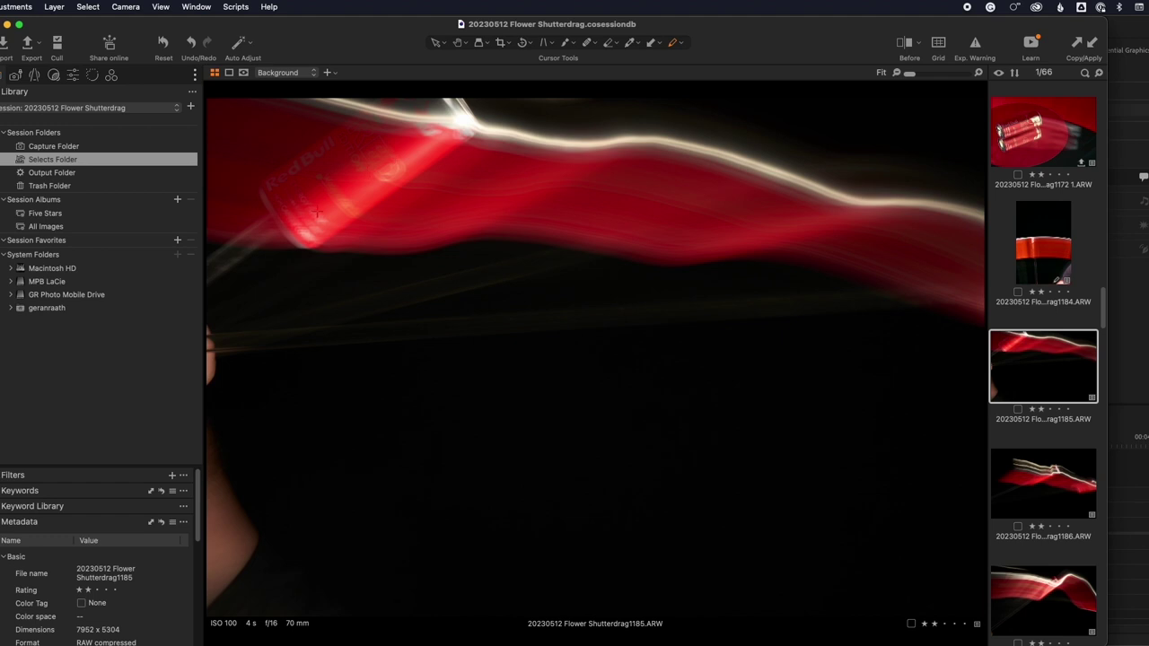
pyautogui.press('Up')
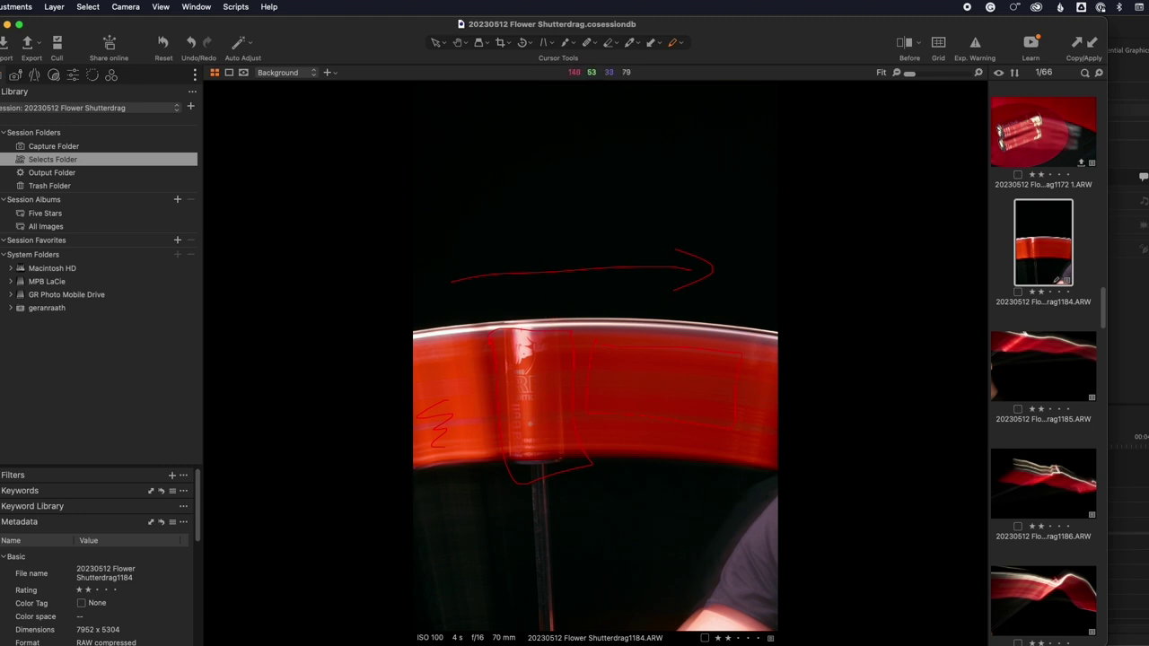
pyautogui.press('Down')
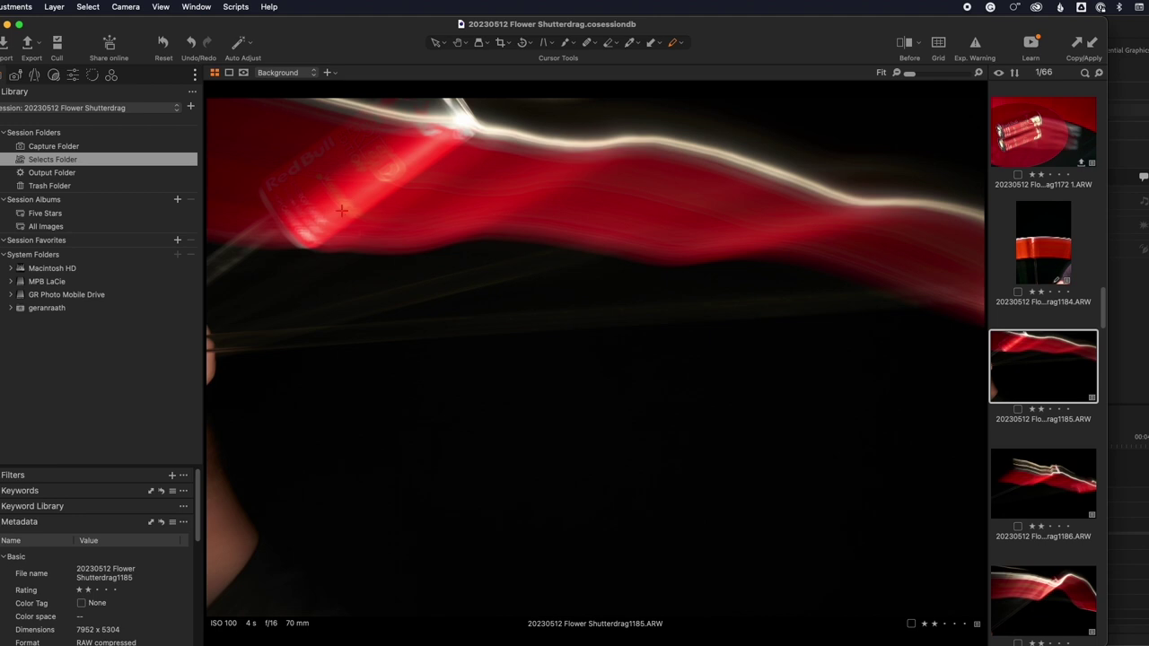
pyautogui.press('Down')
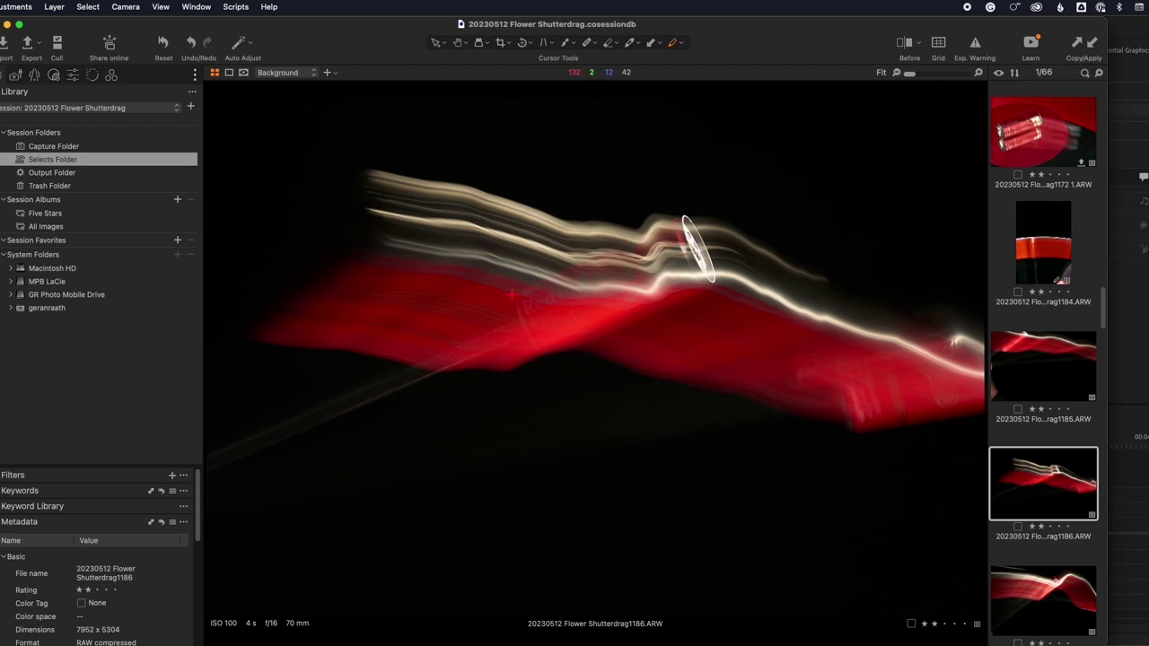
pyautogui.moveTo(518, 325); pyautogui.dragTo(710, 277)
# Check photos 1187 and 1188, and outline the dark red blur and the brighter can area separately in photo 1187
pyautogui.press('Down')
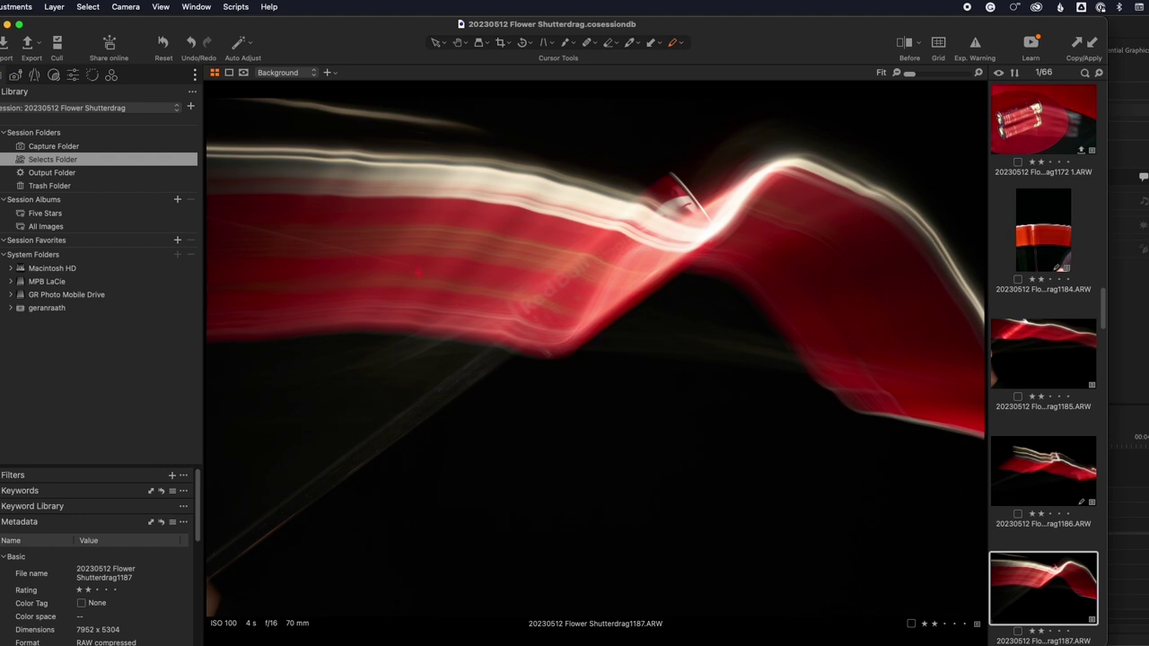
pyautogui.press('Down')
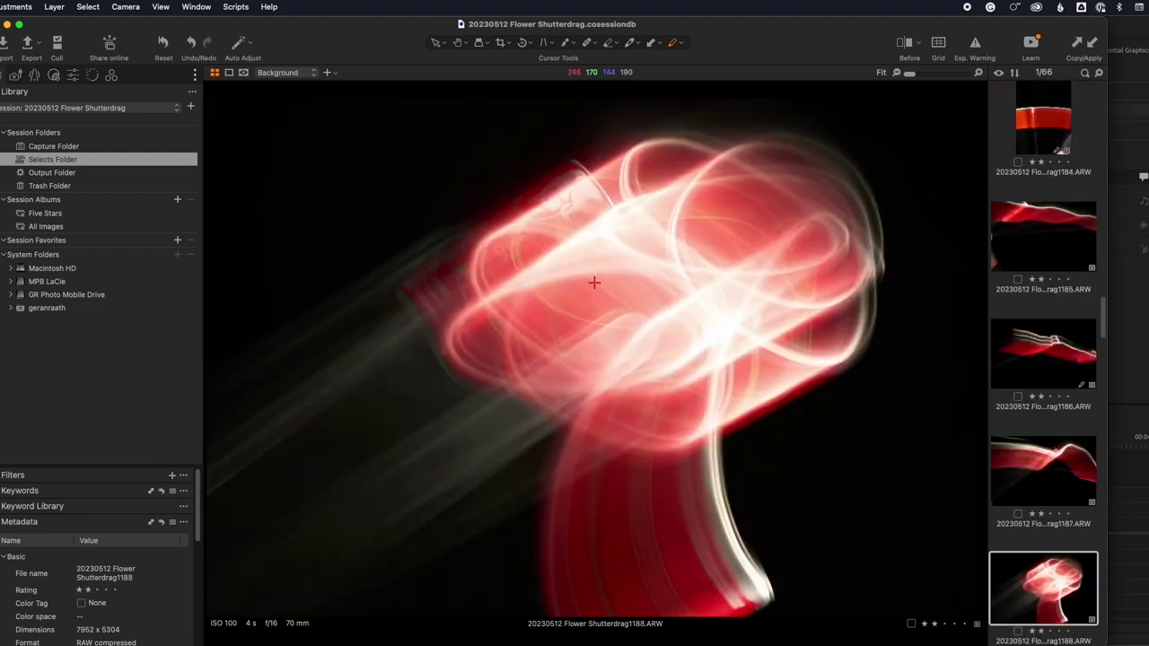
pyautogui.press('Up')
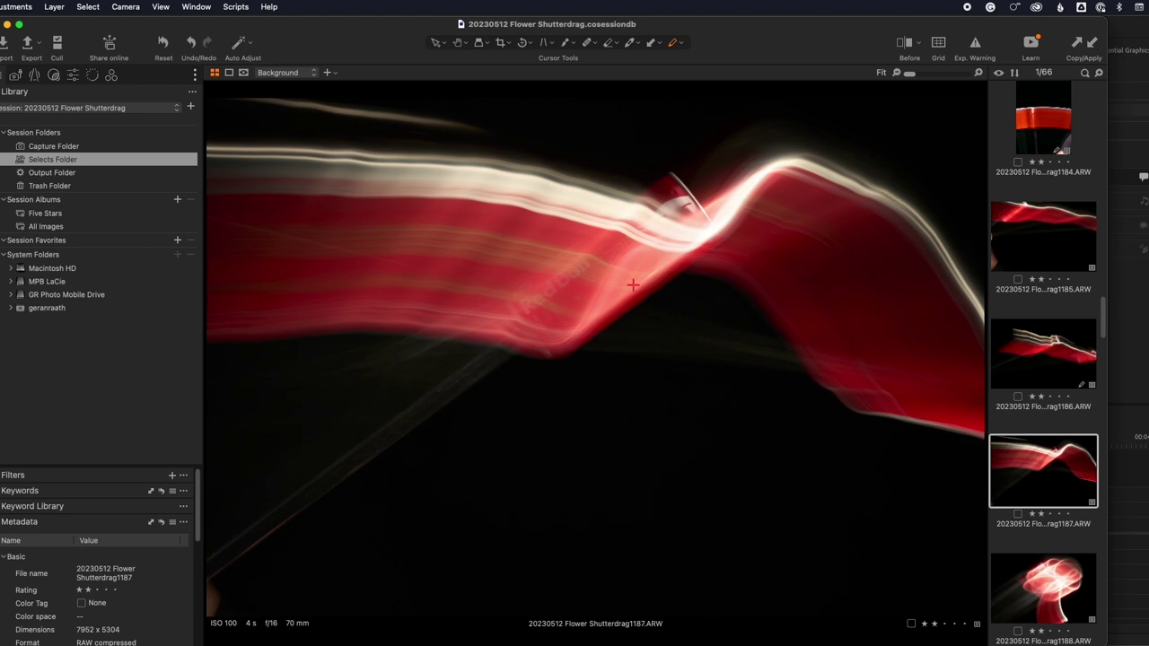
pyautogui.moveTo(877, 221)
pyautogui.mouseDown()
pyautogui.moveTo(804, 235)
pyautogui.moveTo(857, 406)
pyautogui.moveTo(961, 270)
pyautogui.moveTo(827, 240)
pyautogui.mouseUp()
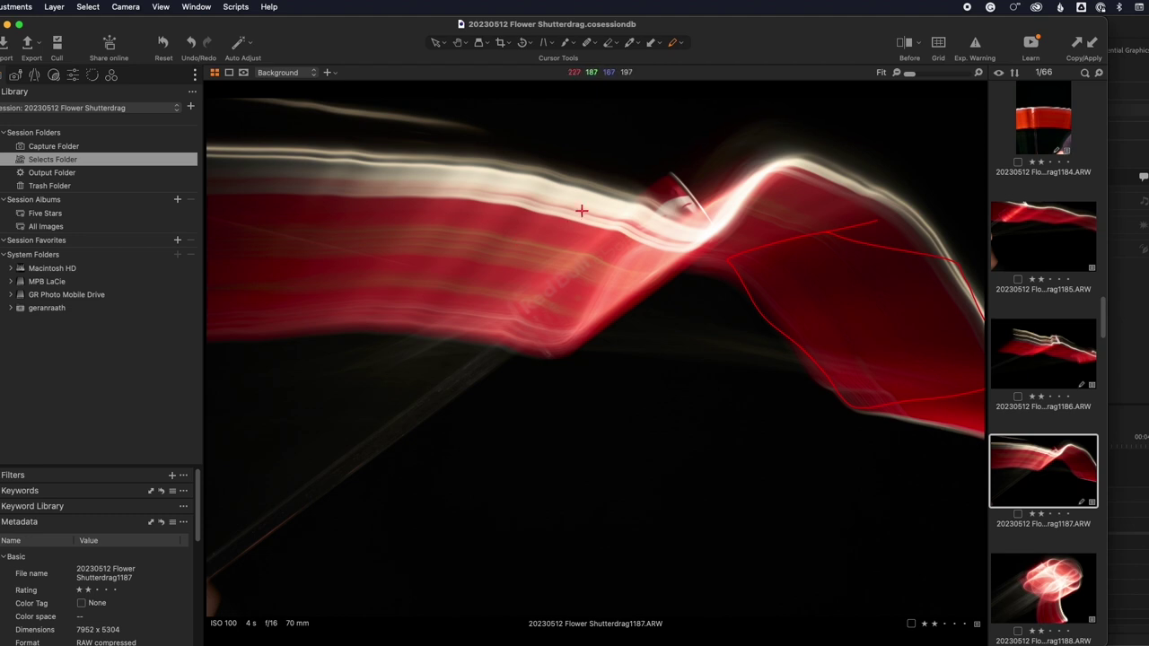
pyautogui.moveTo(569, 205)
pyautogui.mouseDown()
pyautogui.moveTo(359, 295)
pyautogui.moveTo(538, 351)
pyautogui.moveTo(713, 225)
pyautogui.moveTo(673, 207)
pyautogui.moveTo(529, 205)
pyautogui.mouseUp()
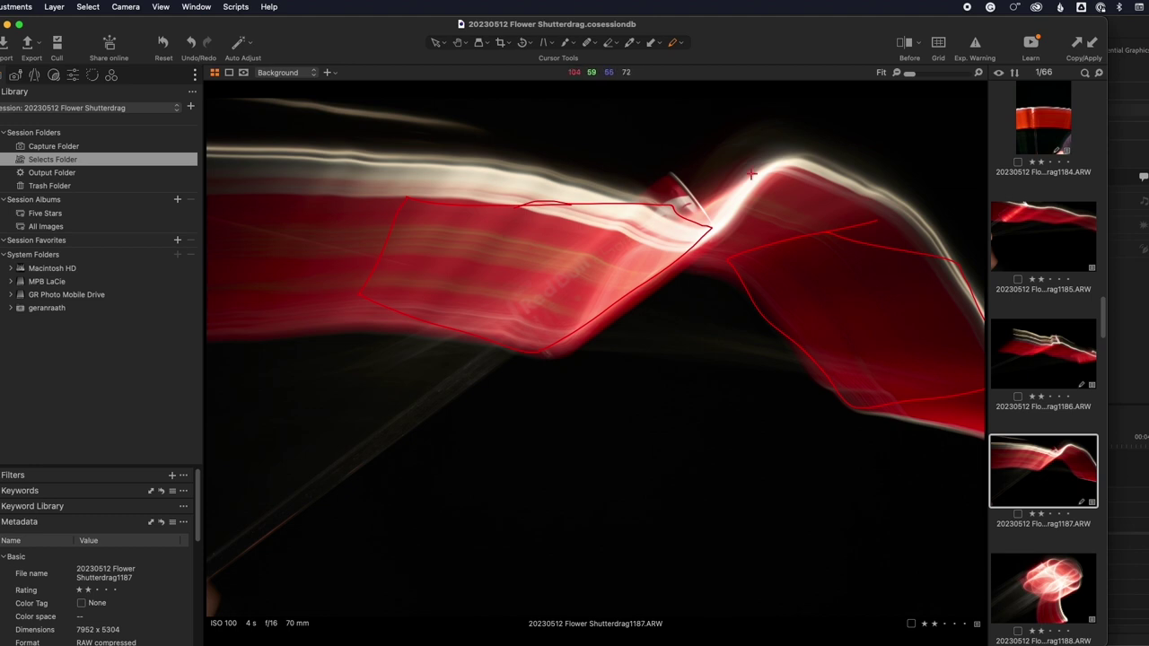
# Check photo 1188, and scribble a zigzag over the dark red blur beside the can in photo 1189
pyautogui.press('Down')
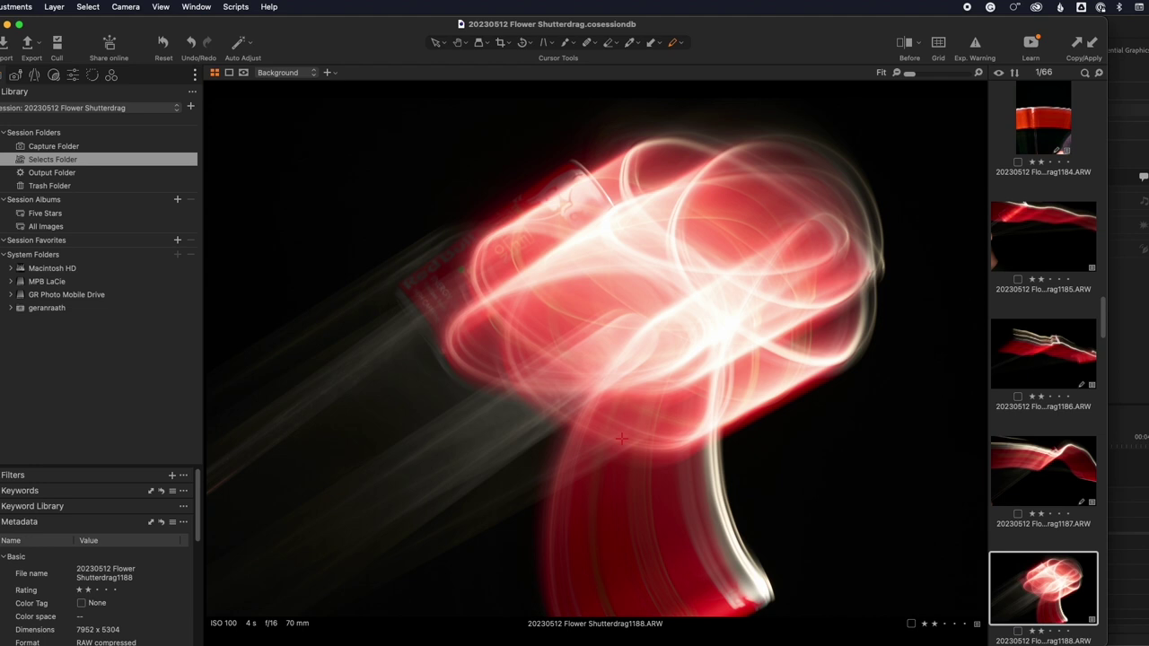
pyautogui.press('Down')
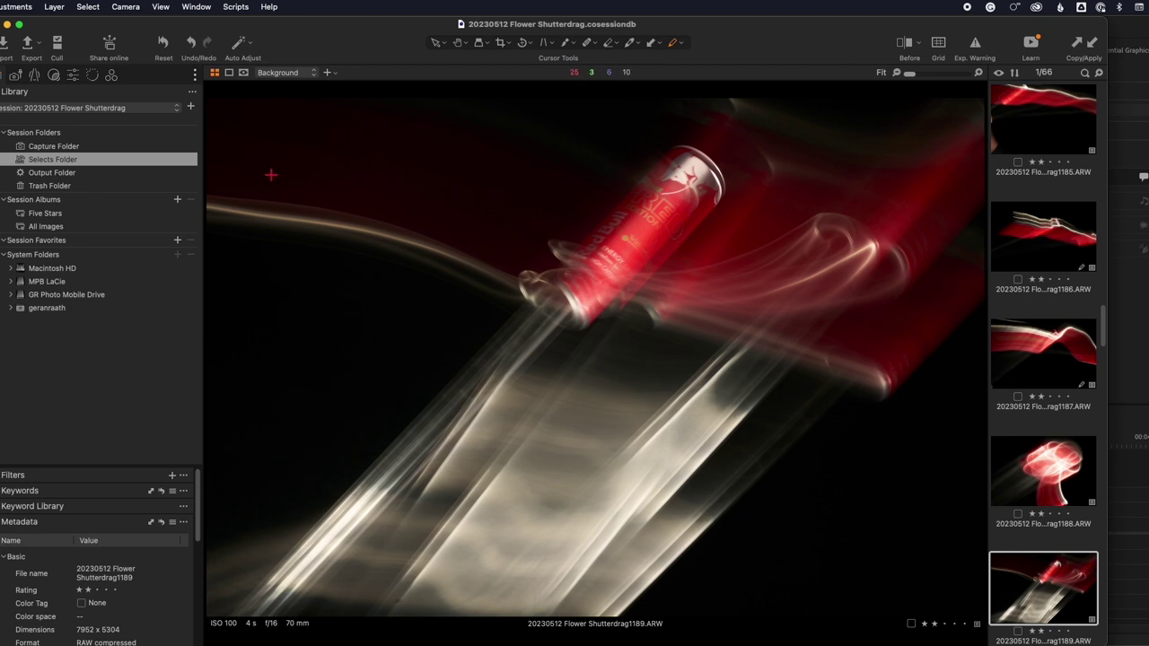
pyautogui.moveTo(274, 175)
pyautogui.mouseDown()
pyautogui.moveTo(364, 160)
pyautogui.moveTo(418, 200)
pyautogui.moveTo(450, 247)
pyautogui.moveTo(500, 269)
pyautogui.mouseUp()
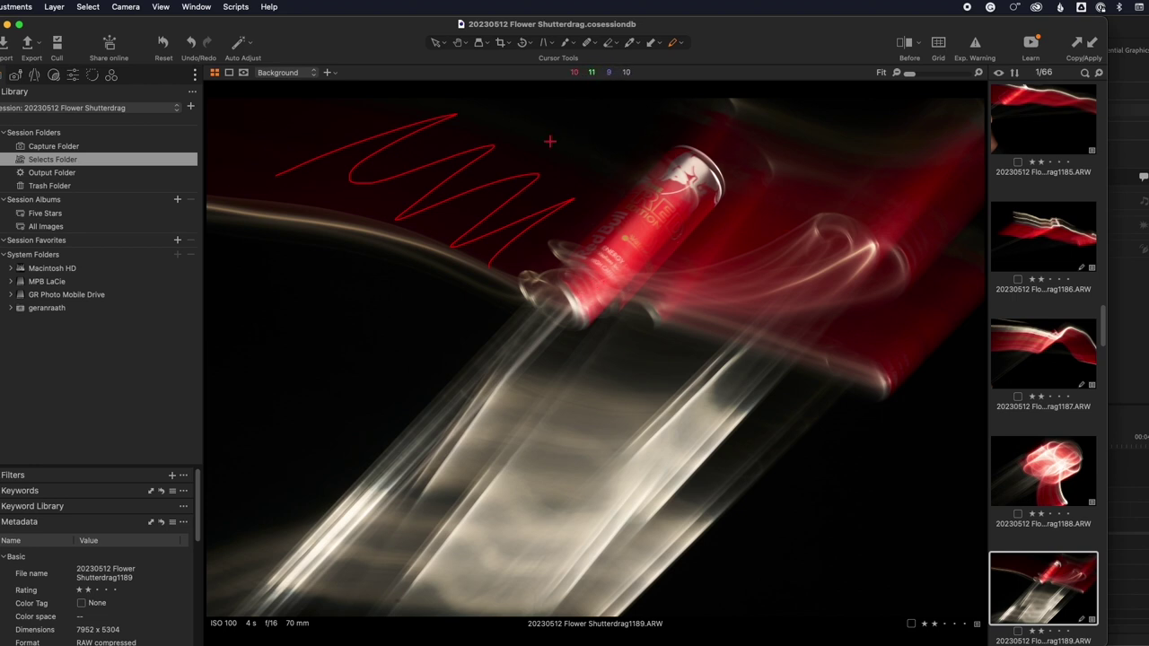
# In photo 1191, draw an arrow along the red trail toward the can and outline the can's sharp position
pyautogui.press('Right')
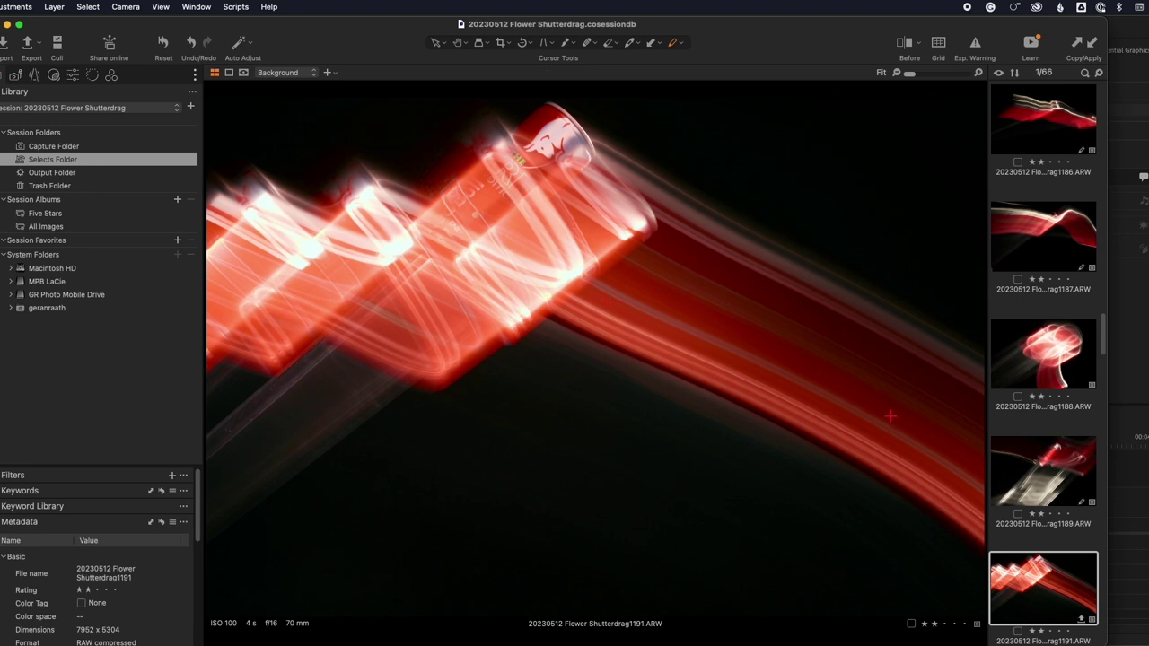
pyautogui.moveTo(925, 409)
pyautogui.mouseDown()
pyautogui.moveTo(811, 303)
pyautogui.moveTo(669, 222)
pyautogui.mouseUp()
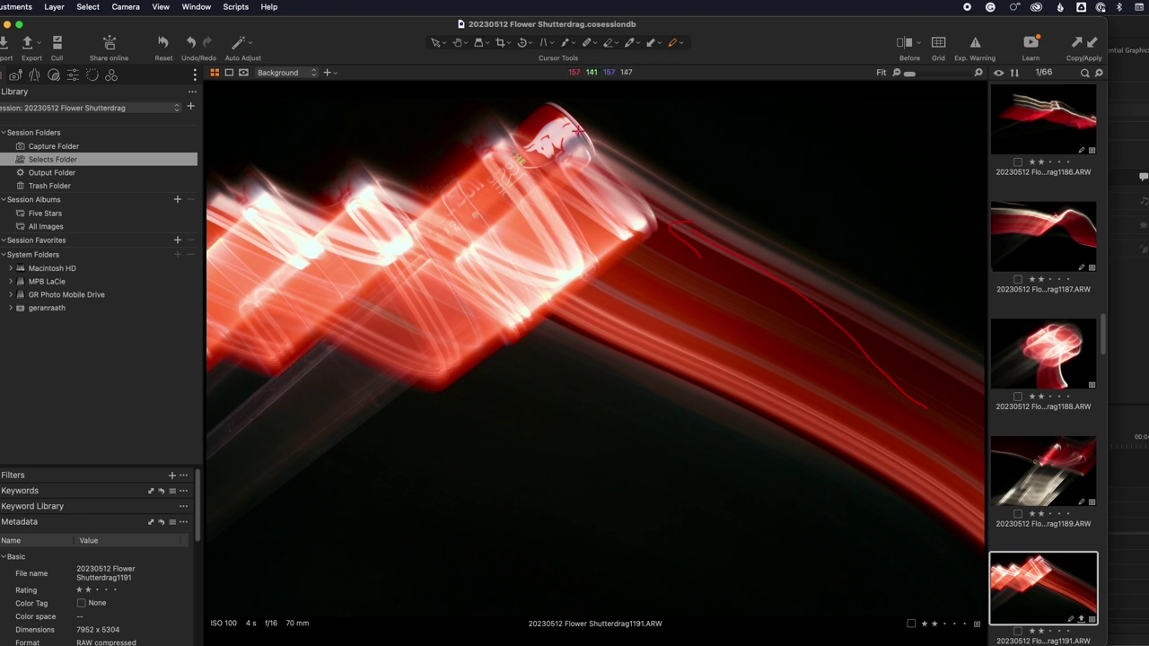
pyautogui.moveTo(411, 225)
pyautogui.mouseDown()
pyautogui.moveTo(549, 110)
pyautogui.moveTo(597, 169)
pyautogui.moveTo(467, 295)
pyautogui.moveTo(446, 302)
pyautogui.moveTo(393, 242)
pyautogui.mouseUp()
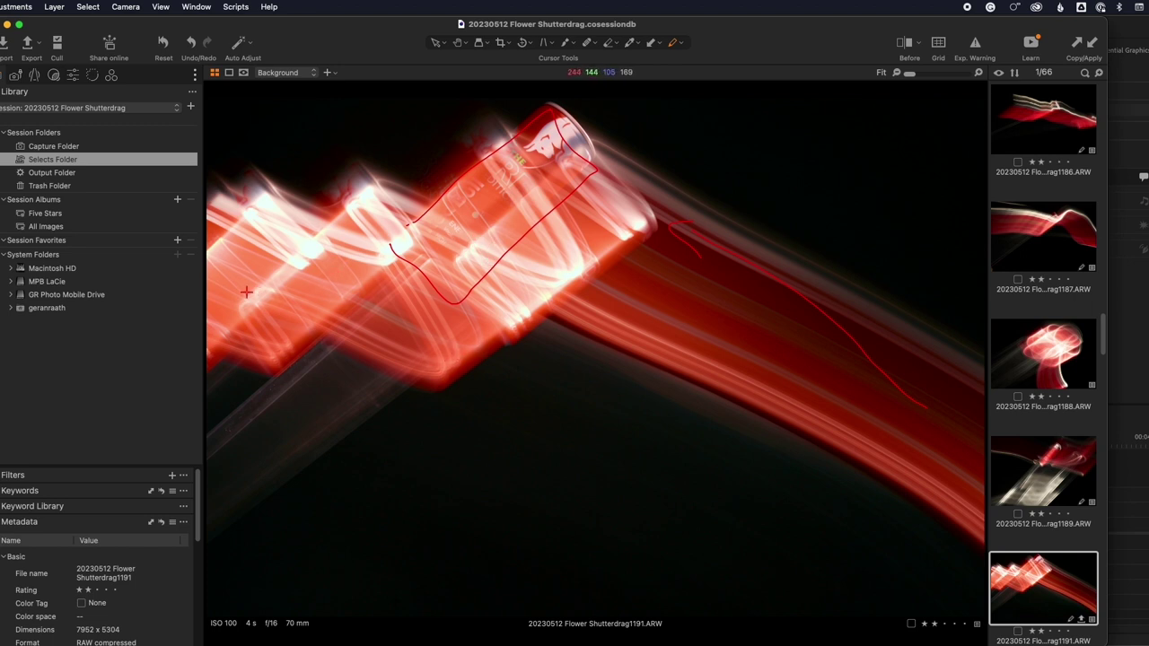
# Examine the can's sharp area and blur in photos 1192 and 1194 1, and view photo 1198
pyautogui.press('Right')
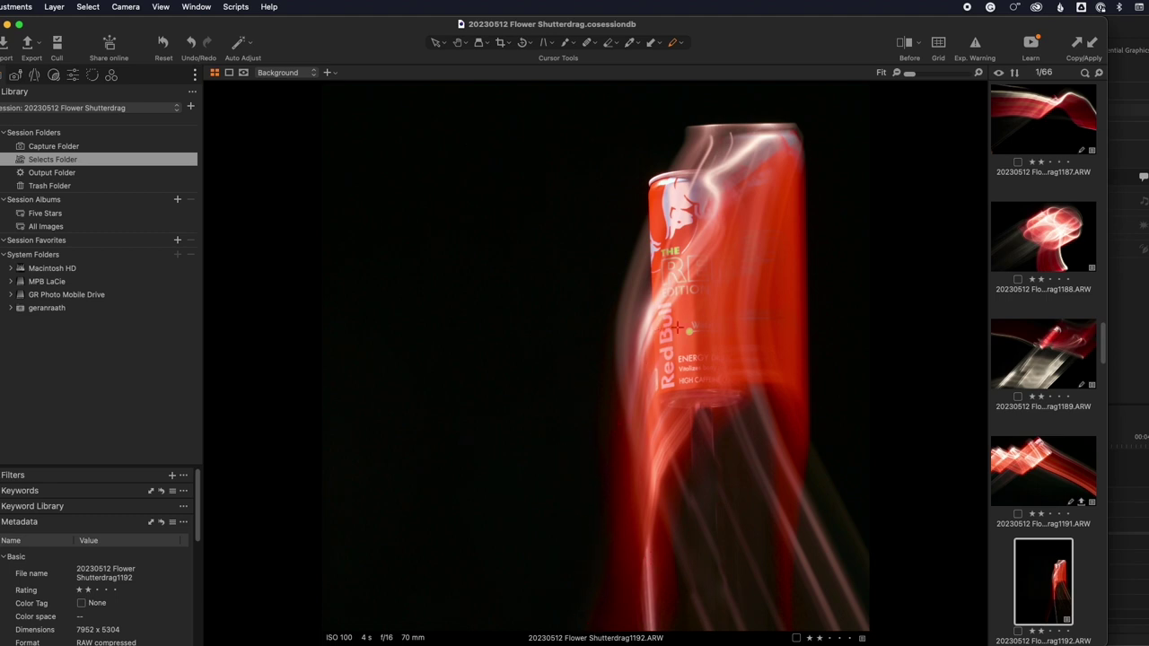
pyautogui.moveTo(700, 122)
pyautogui.mouseDown()
pyautogui.moveTo(813, 125)
pyautogui.moveTo(807, 400)
pyautogui.moveTo(696, 401)
pyautogui.moveTo(692, 125)
pyautogui.mouseUp()
pyautogui.press('Right')
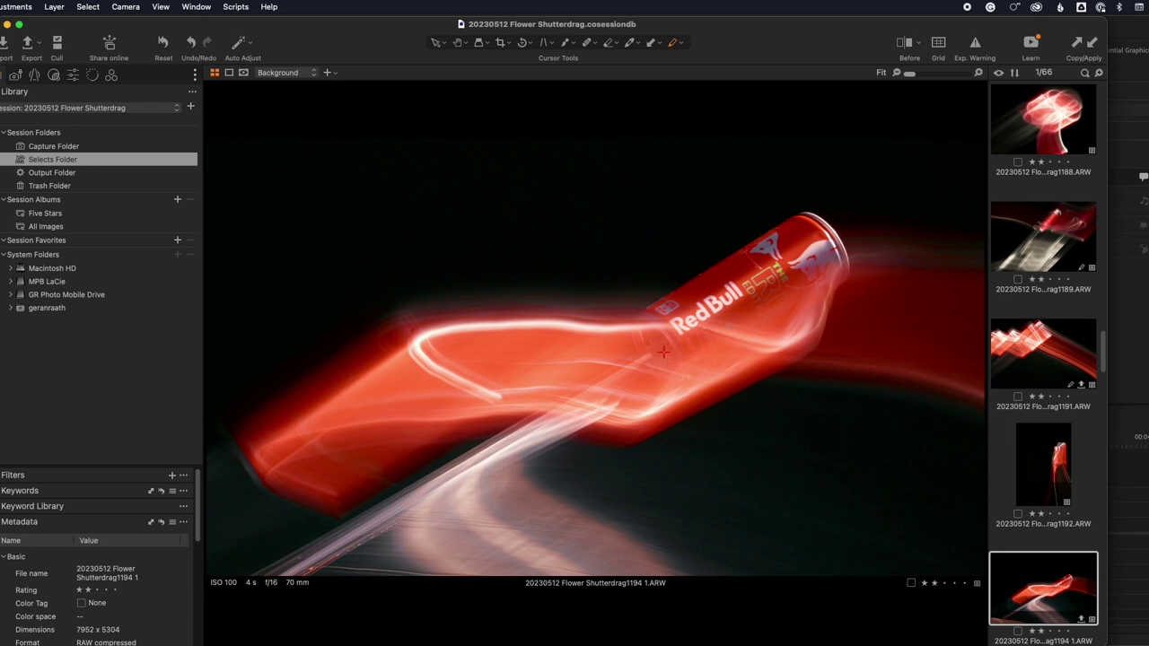
pyautogui.moveTo(638, 310)
pyautogui.mouseDown()
pyautogui.moveTo(821, 205)
pyautogui.moveTo(860, 259)
pyautogui.moveTo(852, 300)
pyautogui.moveTo(678, 392)
pyautogui.moveTo(638, 316)
pyautogui.mouseUp()
pyautogui.press('Down')
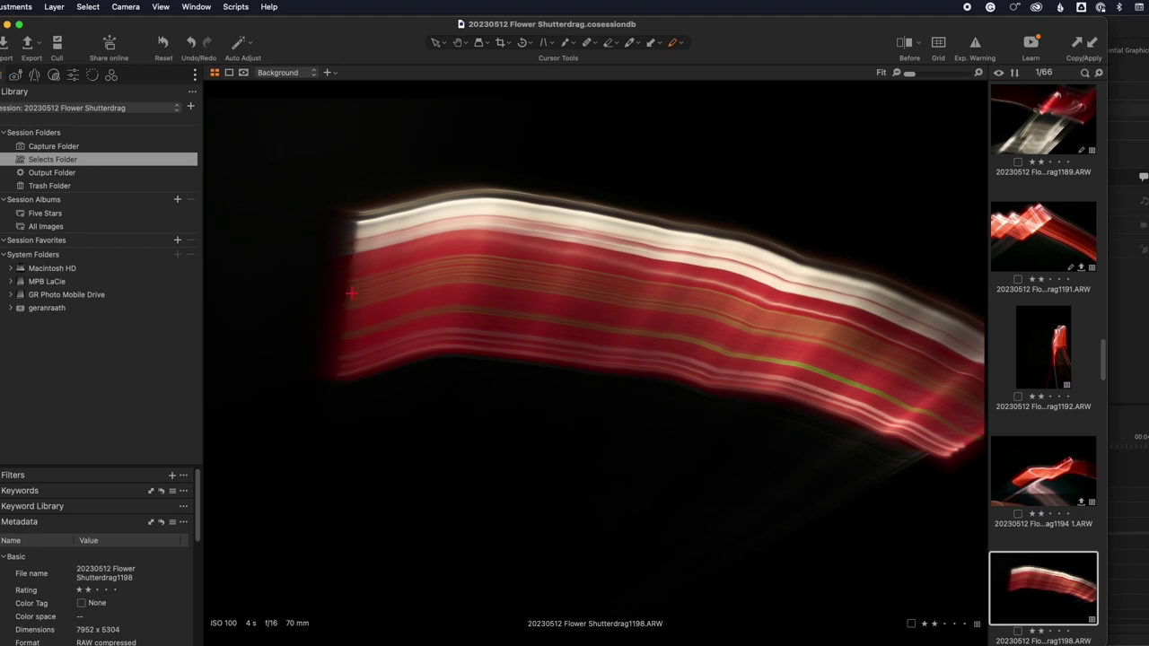
# In photo 1203, draw an upward arrow below the red arc, pointing toward the can
pyautogui.press('Down')
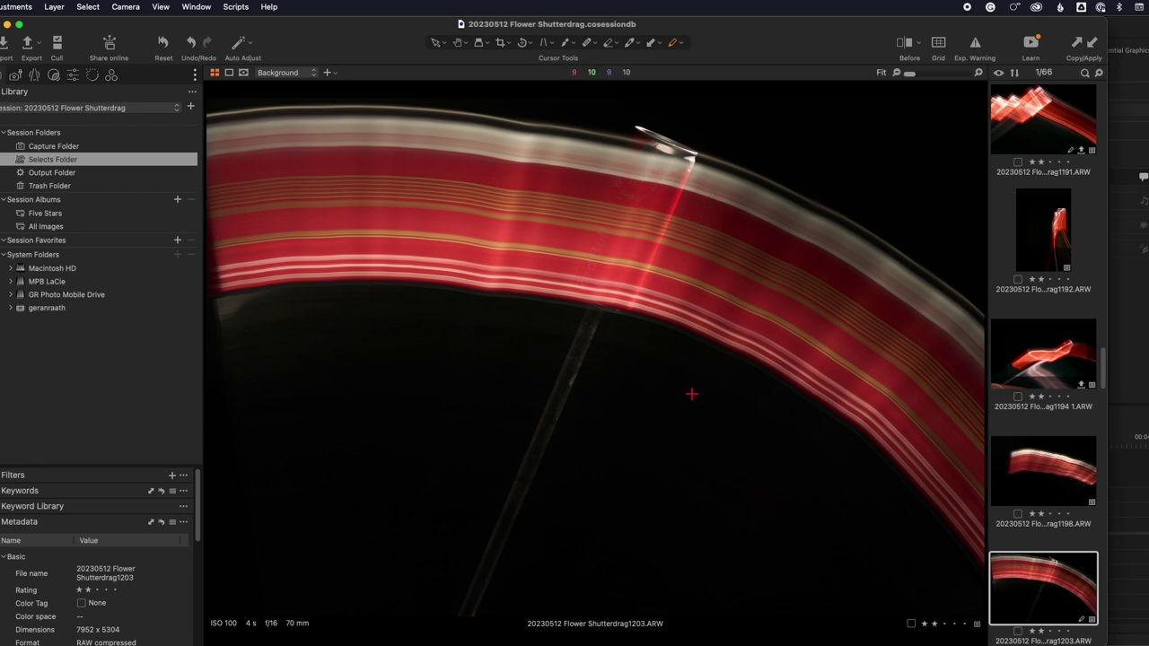
pyautogui.moveTo(695, 588); pyautogui.dragTo(655, 422)
pyautogui.moveTo(644, 458)
pyautogui.mouseDown()
pyautogui.moveTo(646, 388)
pyautogui.moveTo(687, 453)
pyautogui.mouseUp()
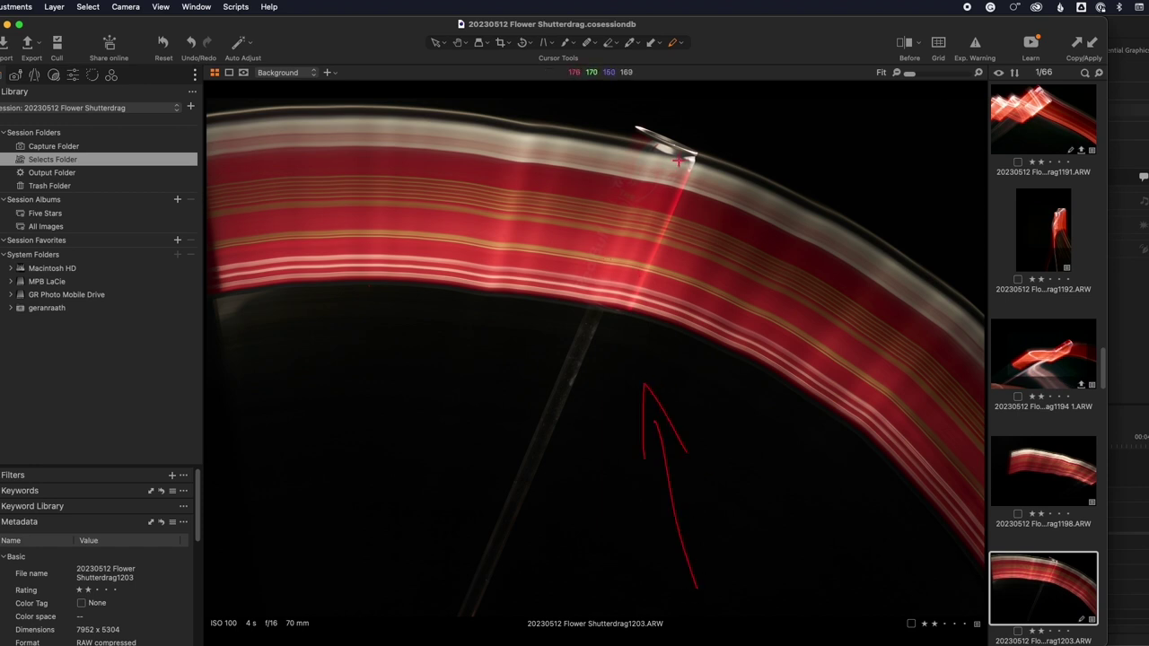
# Outline and hatch the can's frozen position in photo 1203, and draw an arrow across the blurred band before it
pyautogui.moveTo(619, 121)
pyautogui.mouseDown()
pyautogui.moveTo(553, 283)
pyautogui.moveTo(627, 315)
pyautogui.moveTo(689, 184)
pyautogui.mouseUp()
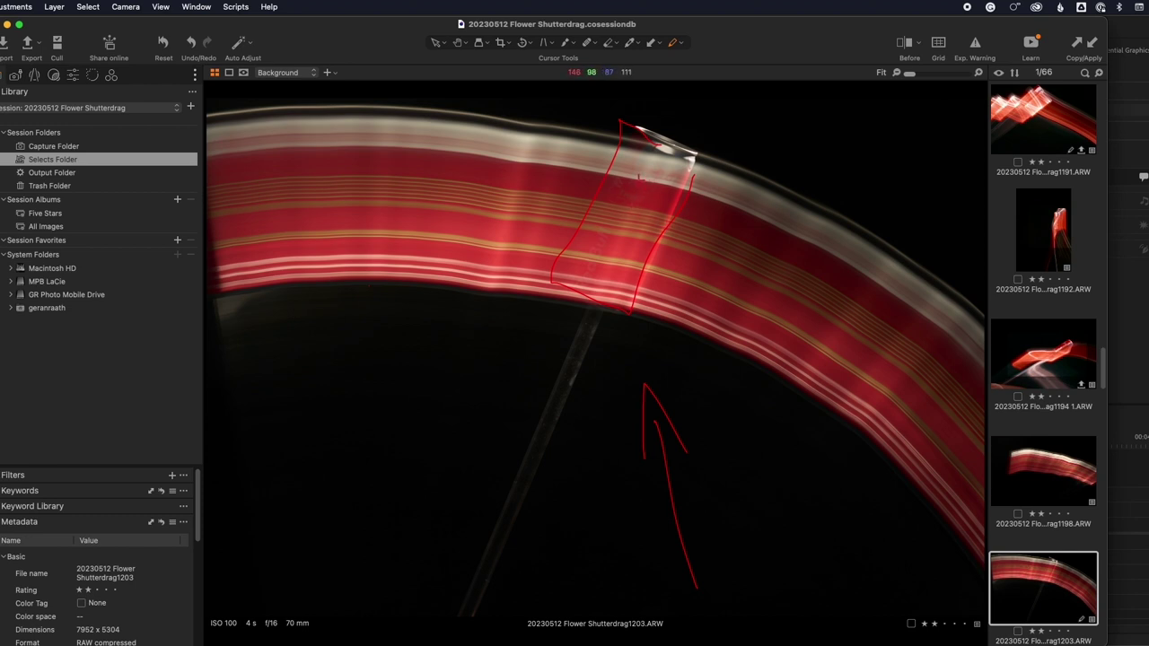
pyautogui.moveTo(667, 167)
pyautogui.mouseDown()
pyautogui.moveTo(606, 212)
pyautogui.moveTo(635, 233)
pyautogui.moveTo(610, 302)
pyautogui.mouseUp()
pyautogui.moveTo(296, 226)
pyautogui.mouseDown()
pyautogui.moveTo(456, 175)
pyautogui.moveTo(431, 289)
pyautogui.mouseUp()
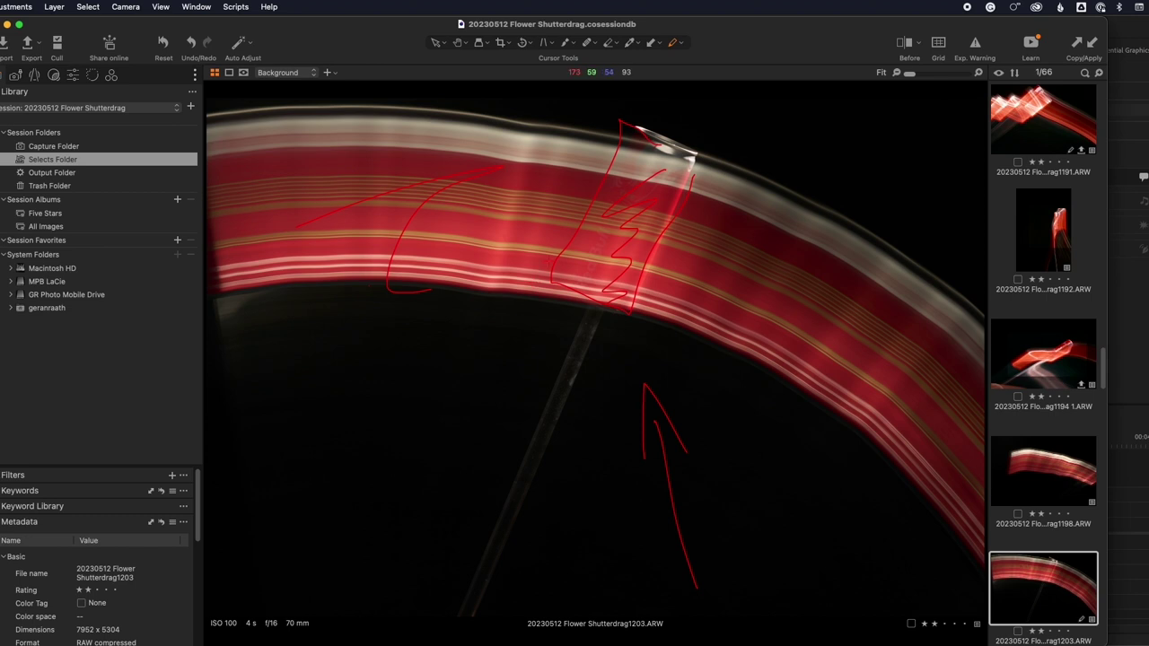
# Compare the can's sharpness and motion trails across photos 1204, 1205 1 and 1207
pyautogui.press('Down')
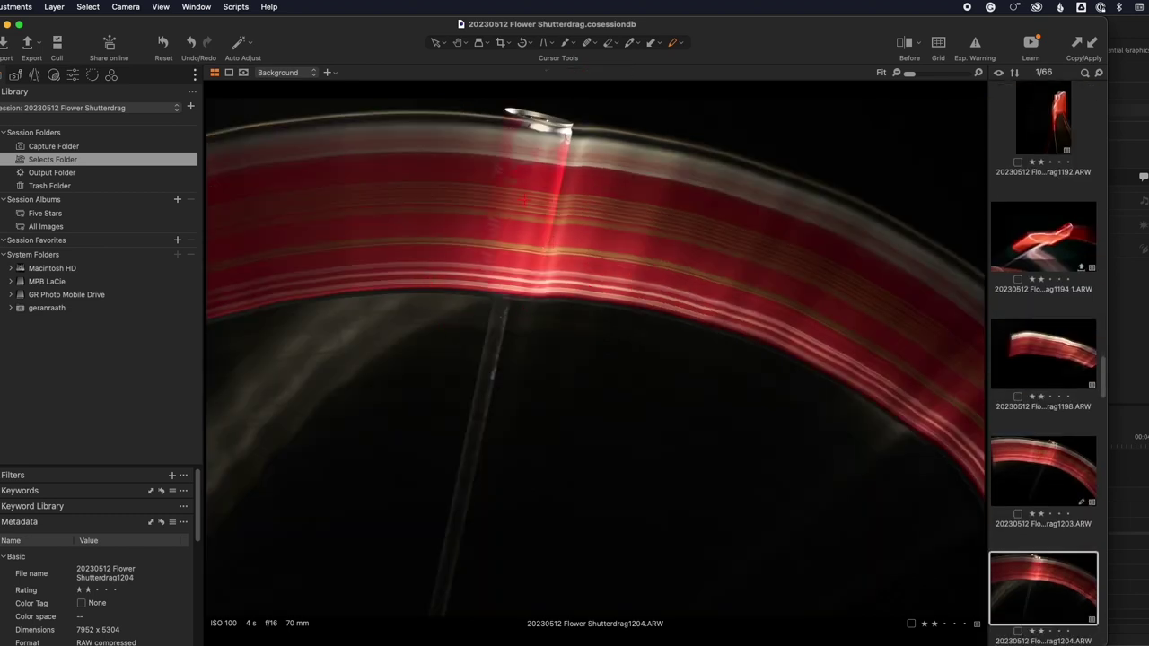
pyautogui.press('Down')
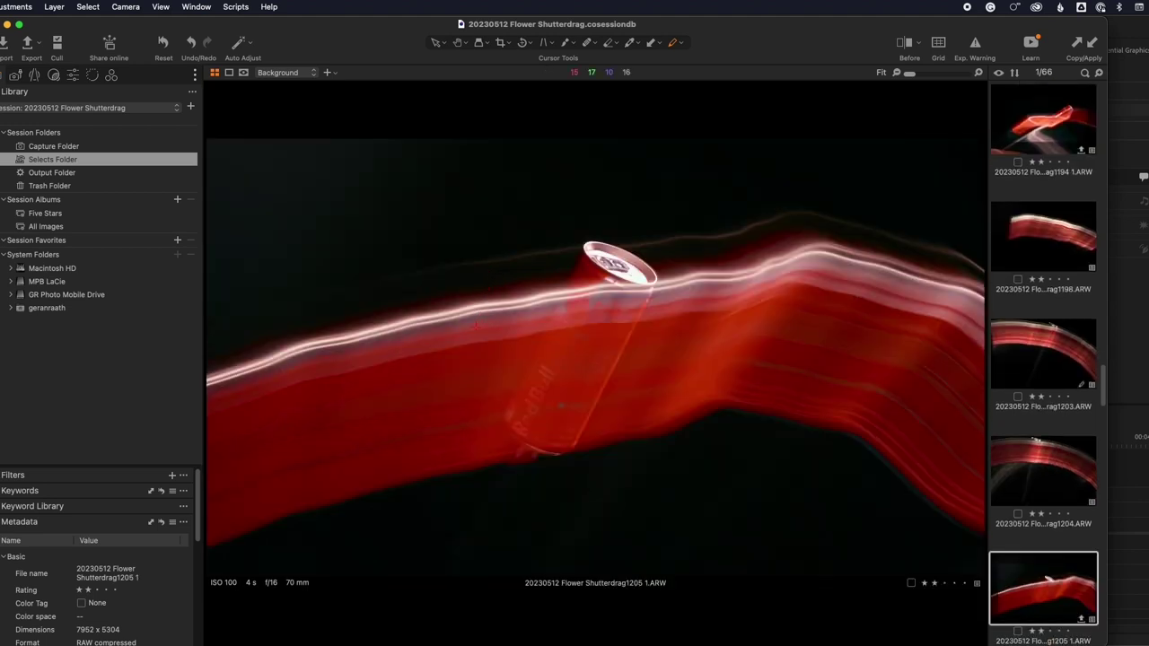
pyautogui.press('Down')
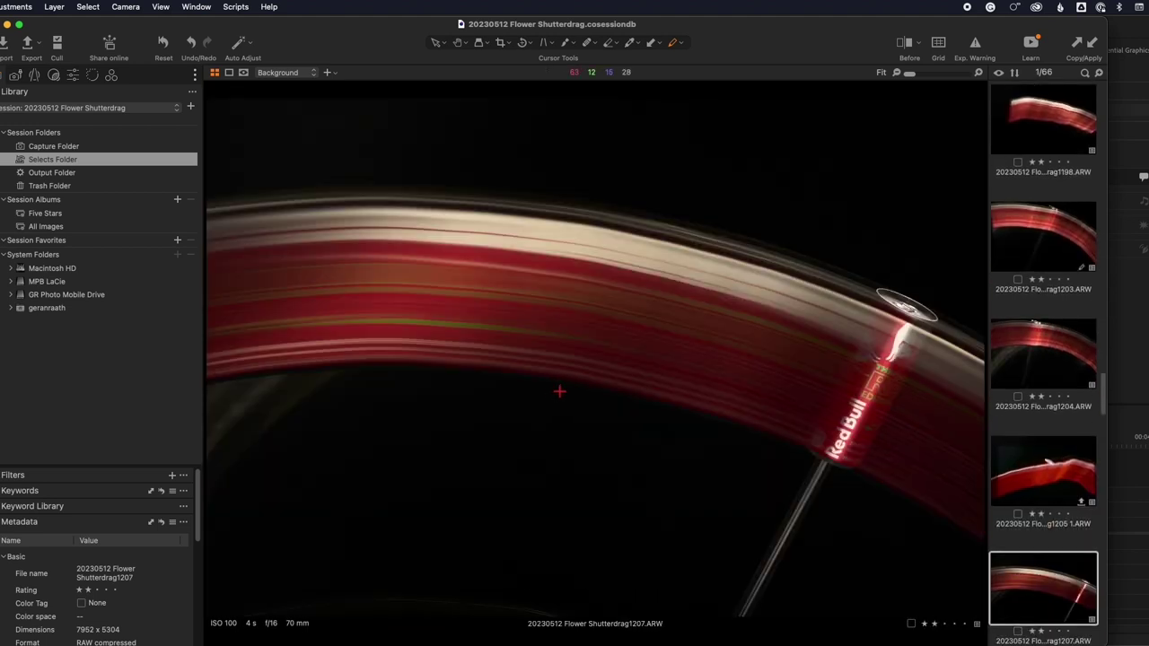
# In photo 1205 1, circle the can's lid and trace the faint light trail on both sides of it
pyautogui.press('Up')
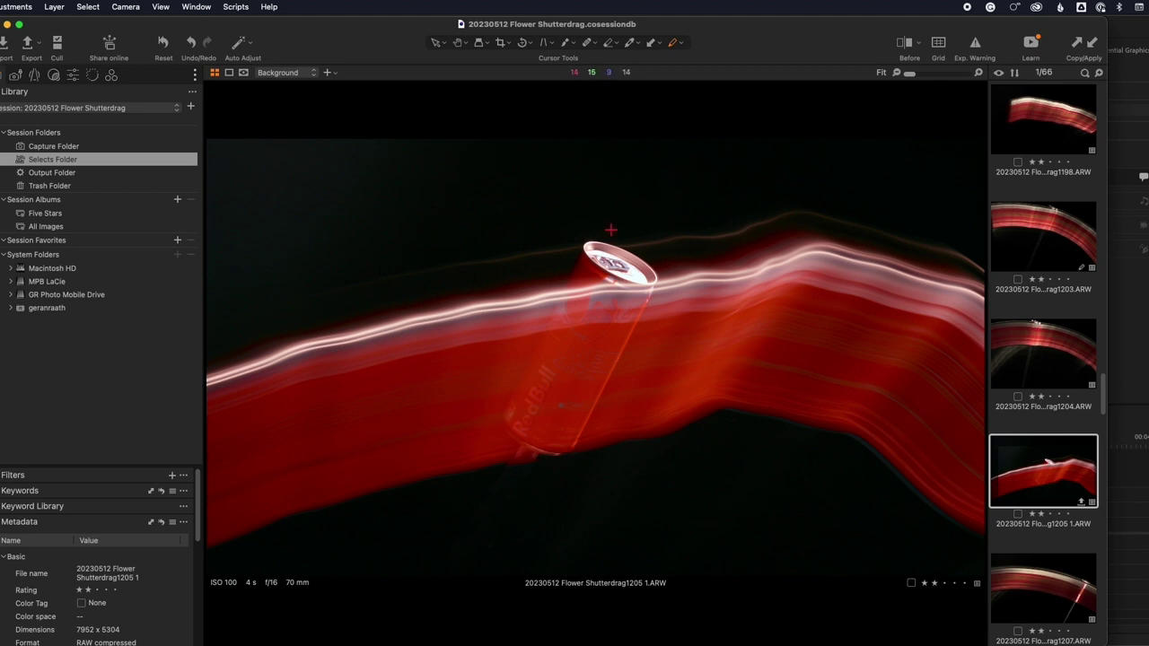
pyautogui.moveTo(610, 230)
pyautogui.mouseDown()
pyautogui.moveTo(616, 290)
pyautogui.moveTo(659, 224)
pyautogui.moveTo(631, 262)
pyautogui.mouseUp()
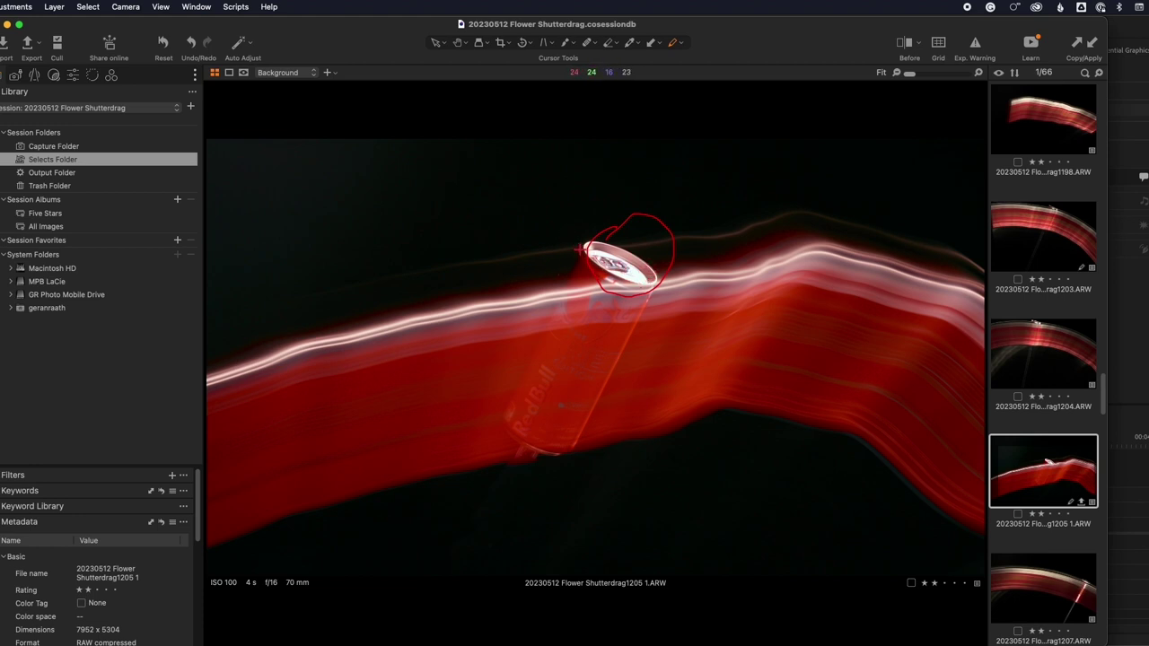
pyautogui.moveTo(572, 248)
pyautogui.mouseDown()
pyautogui.moveTo(354, 288)
pyautogui.moveTo(264, 314)
pyautogui.mouseUp()
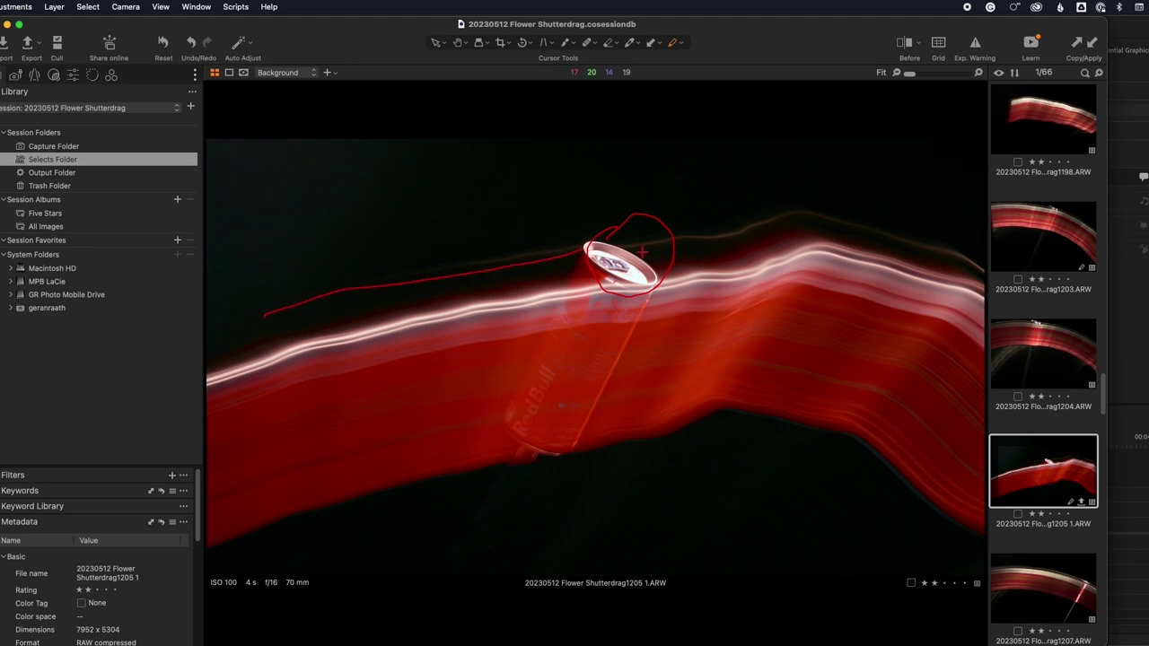
pyautogui.moveTo(681, 243); pyautogui.dragTo(936, 219)
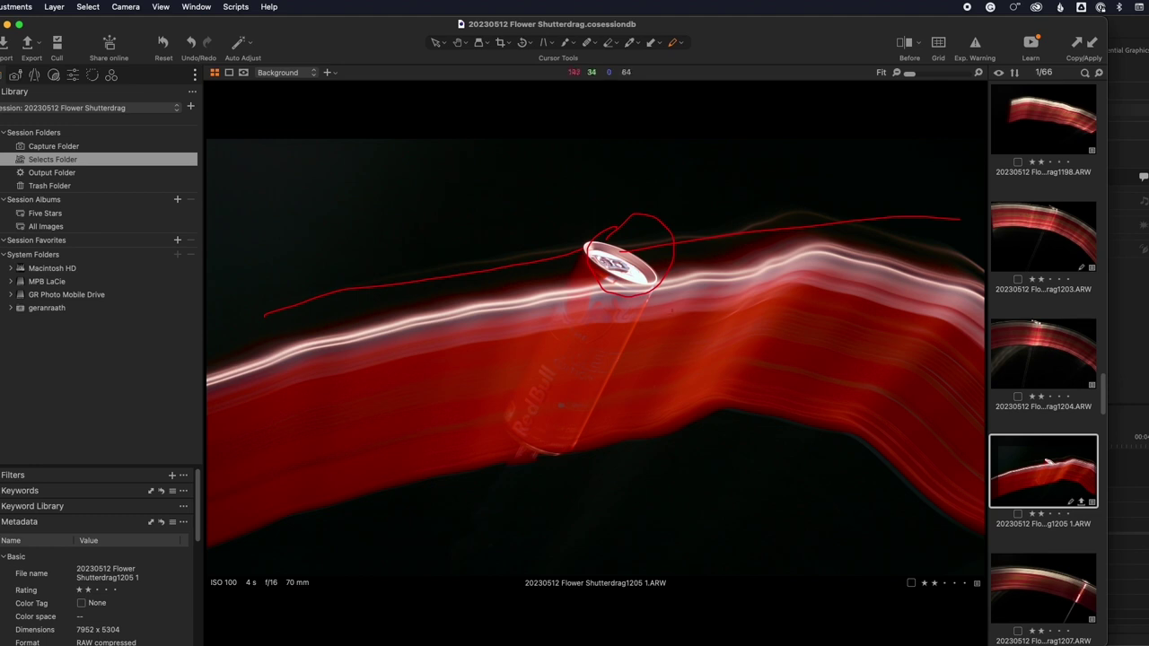
# Rotate photo 1205 1 to the left so that it stands in portrait orientation
pyautogui.click(16, 7)
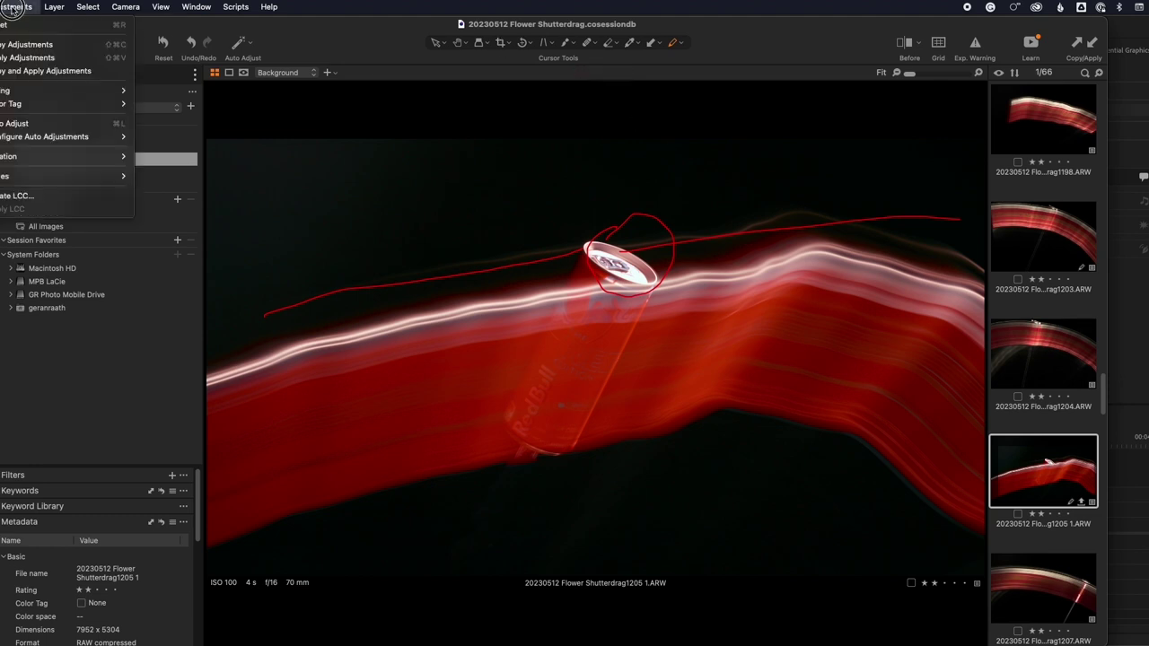
pyautogui.moveTo(48, 158)
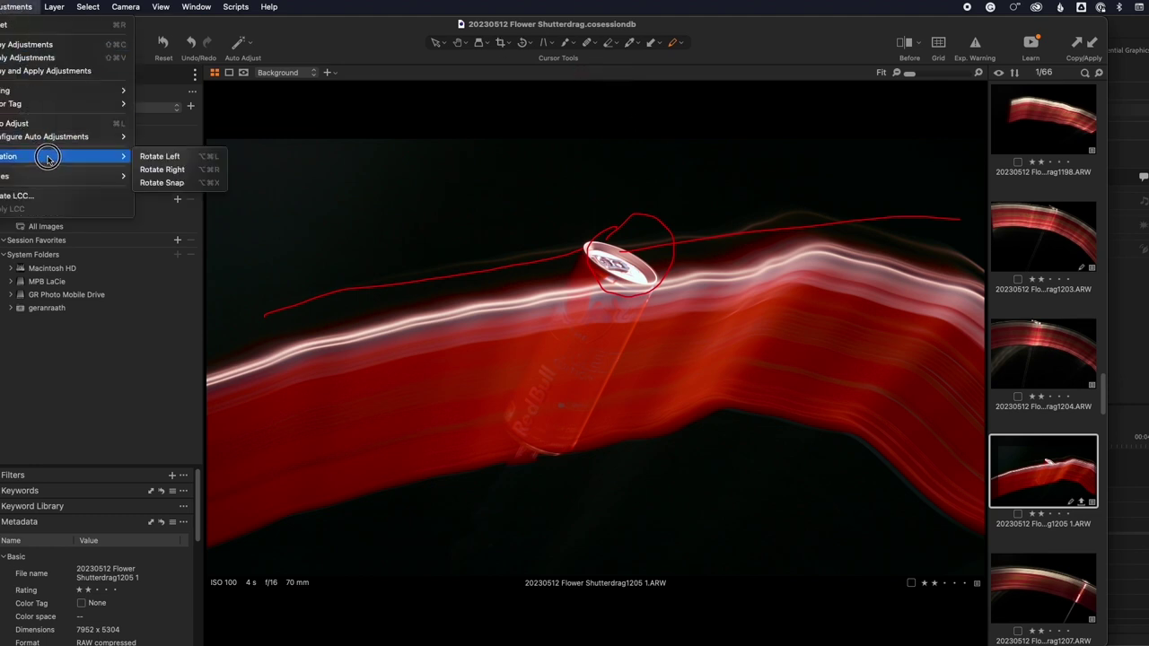
pyautogui.click(158, 156)
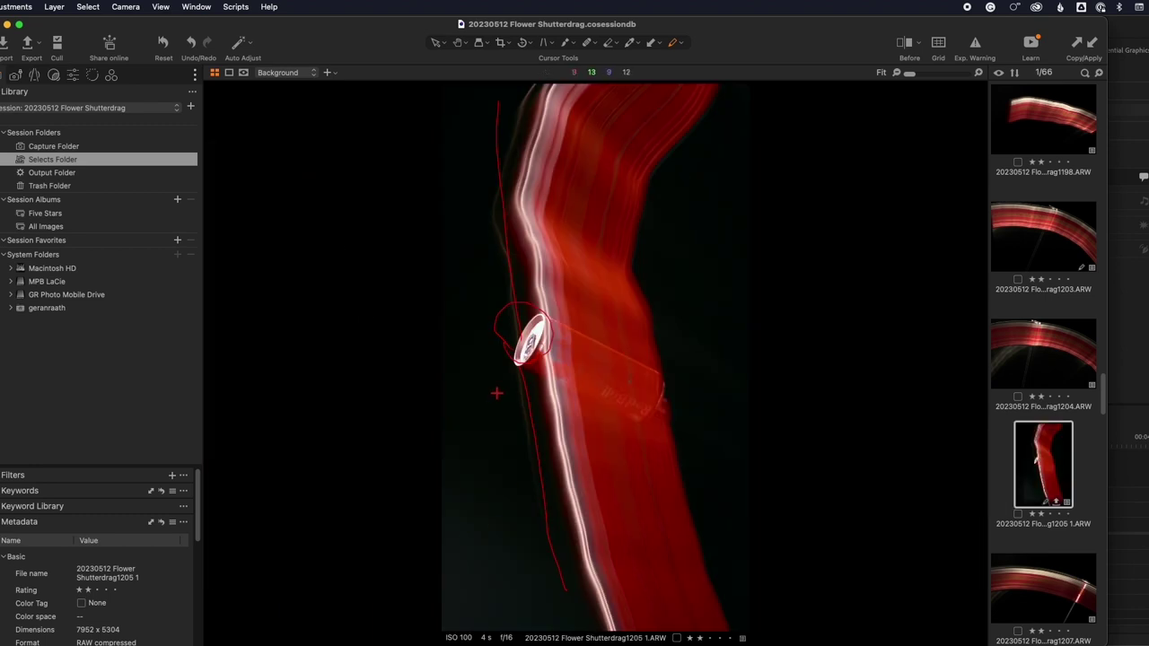
# On the rotated photo 1205 1, draw two diagonal light-direction lines toward the red blur and mark the can's lid
pyautogui.moveTo(741, 169); pyautogui.dragTo(593, 242)
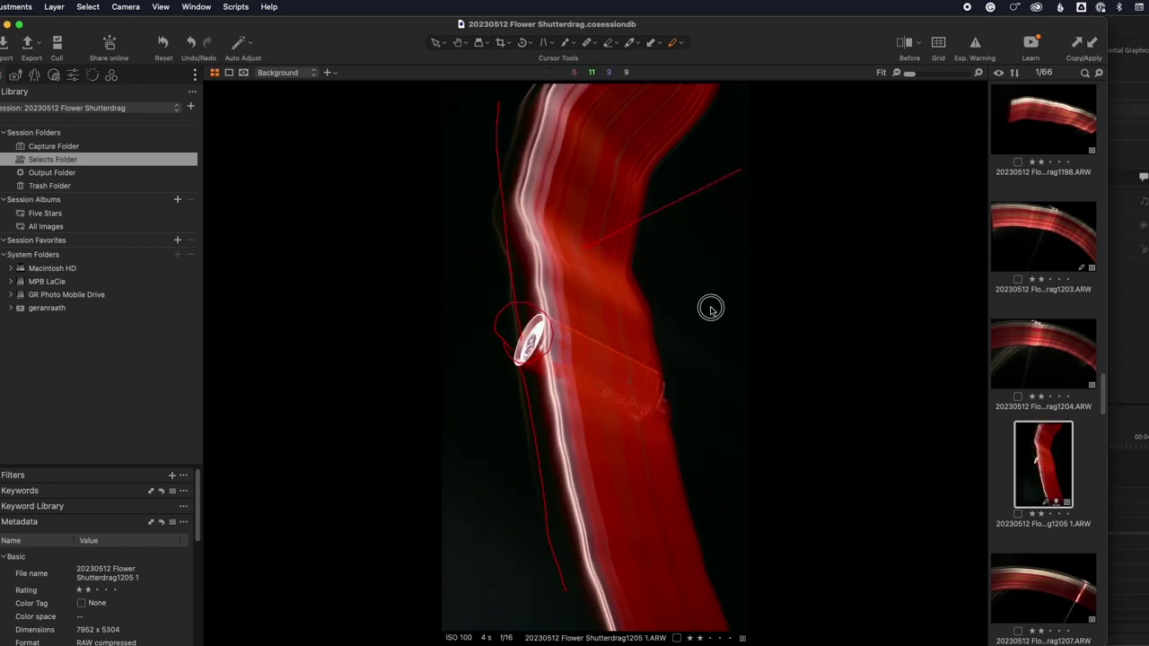
pyautogui.moveTo(745, 225); pyautogui.dragTo(665, 364)
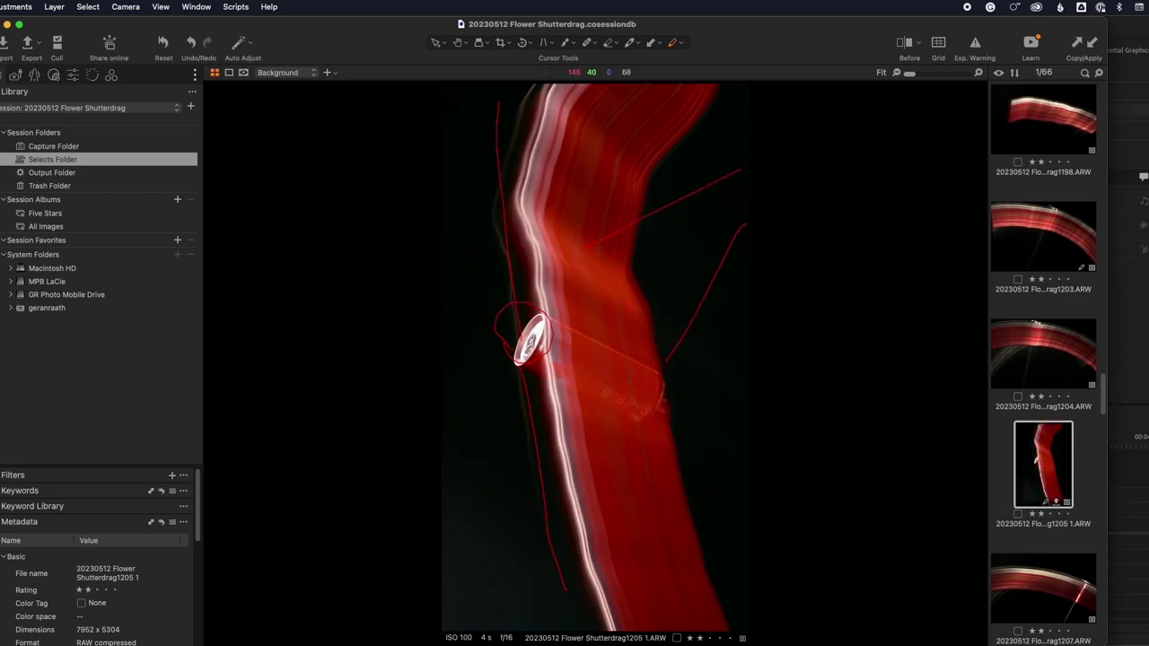
pyautogui.moveTo(538, 323)
pyautogui.mouseDown()
pyautogui.moveTo(534, 350)
pyautogui.moveTo(527, 334)
pyautogui.mouseUp()
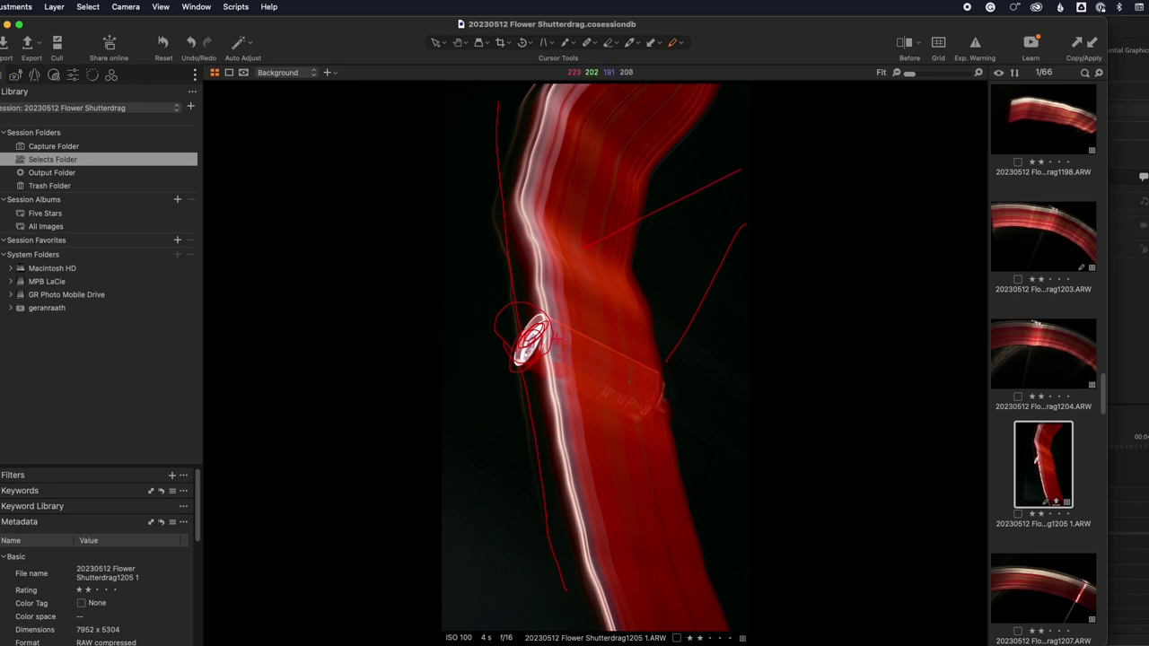
# Adjust the RGB levels of photo 1207, setting the highlight point to 214 and the midtone to -0.03
pyautogui.press('Right')
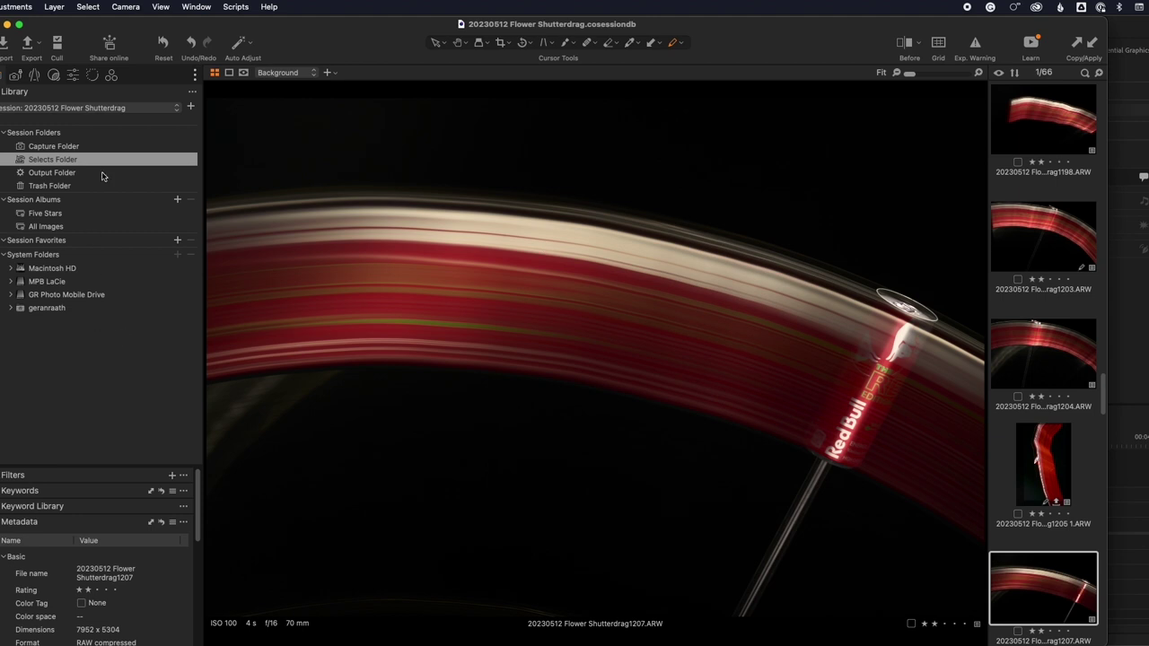
pyautogui.click(74, 76)
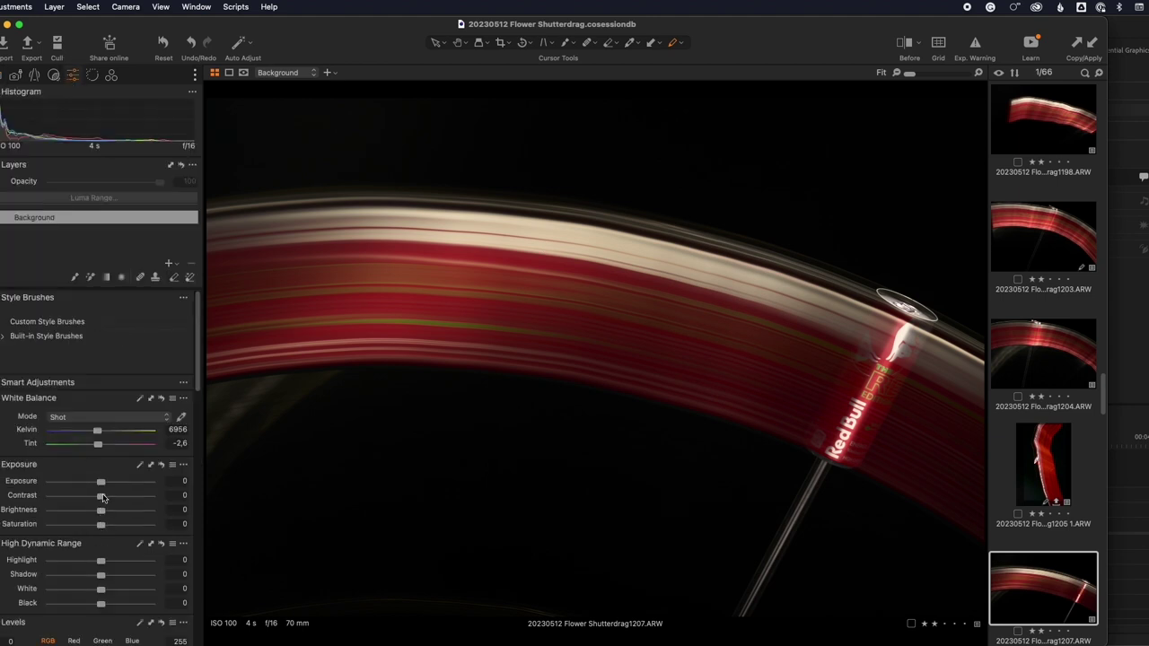
pyautogui.scroll(-10, 101, 550)
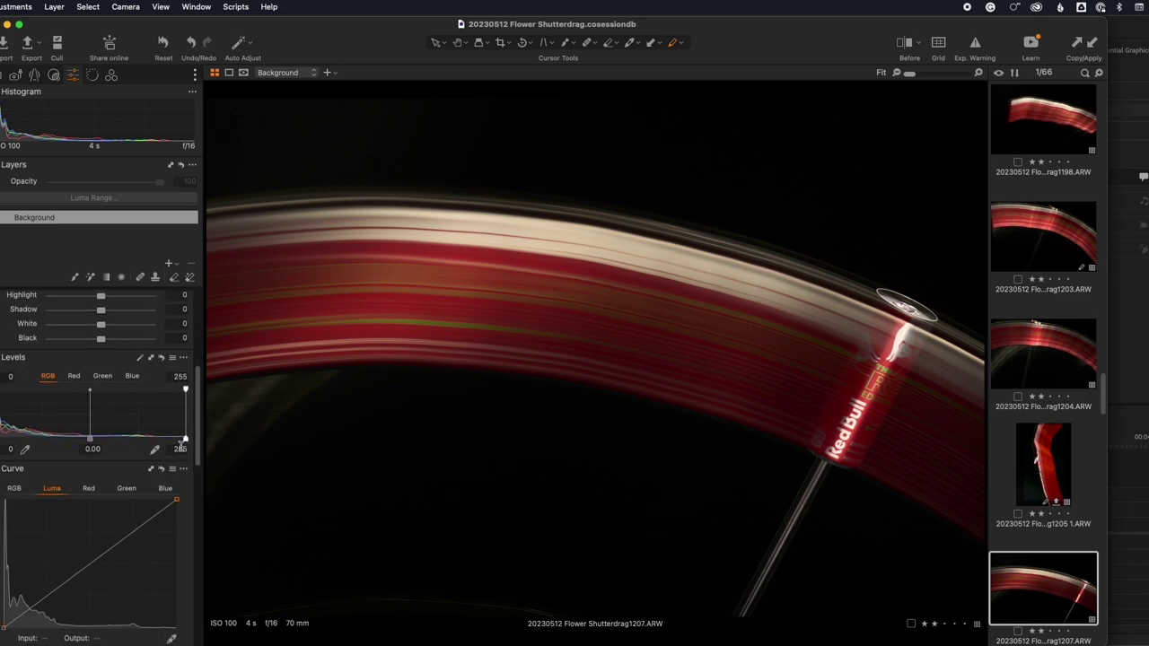
pyautogui.moveTo(183, 439); pyautogui.dragTo(154, 438)
pyautogui.moveTo(74, 439); pyautogui.dragTo(77, 438)
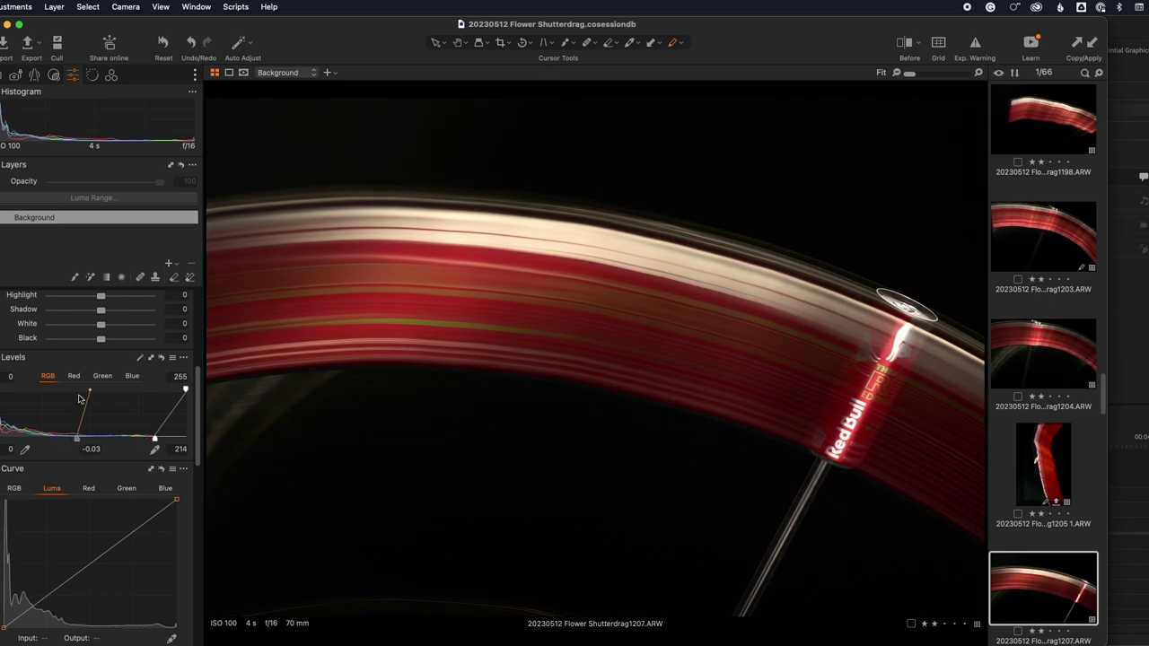
# Shape photo 1207's Luma curve with a shadow point, a raised upper-midtone point and a slightly lowered white end
pyautogui.click(31, 612)
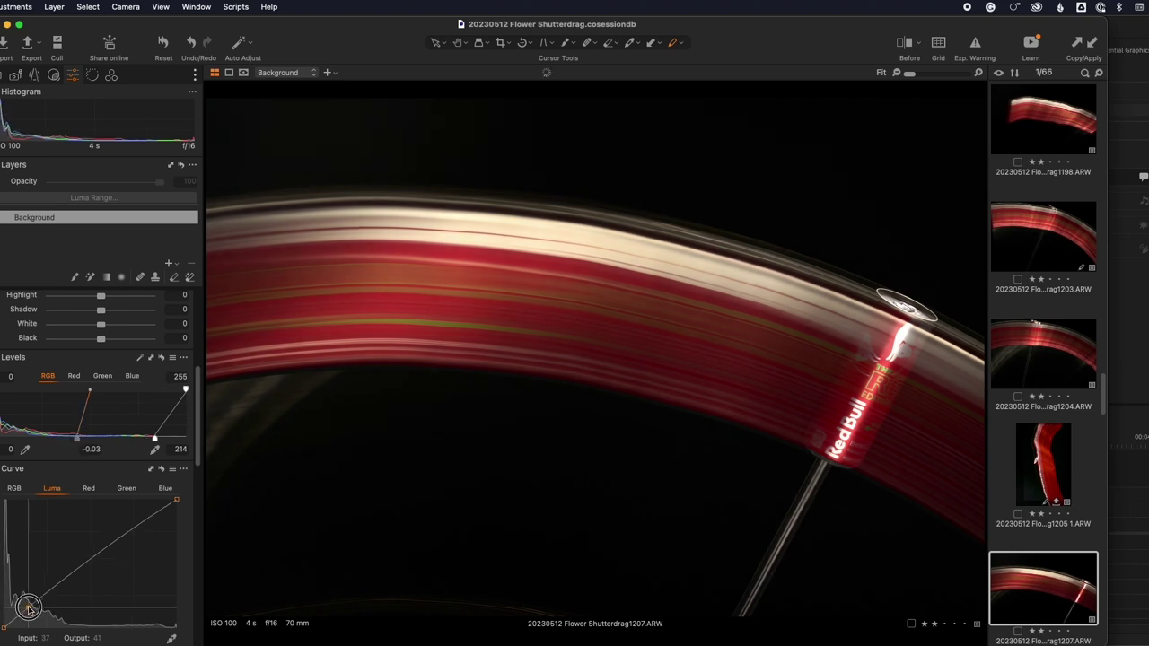
pyautogui.moveTo(108, 555); pyautogui.dragTo(105, 544)
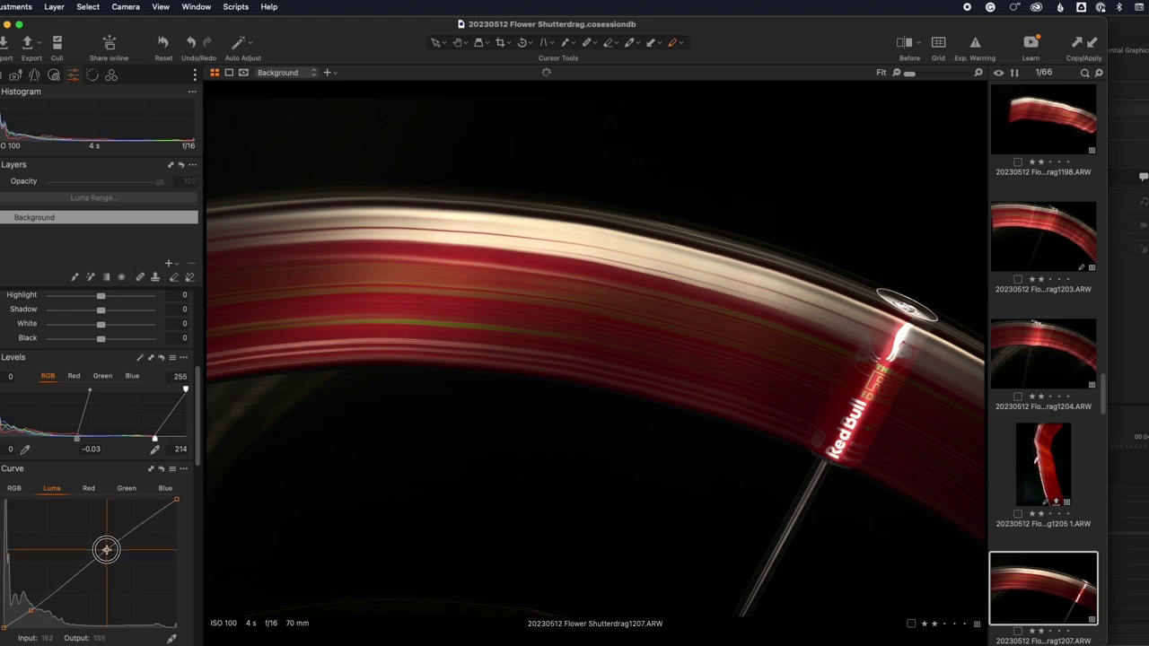
pyautogui.moveTo(176, 499); pyautogui.dragTo(178, 508)
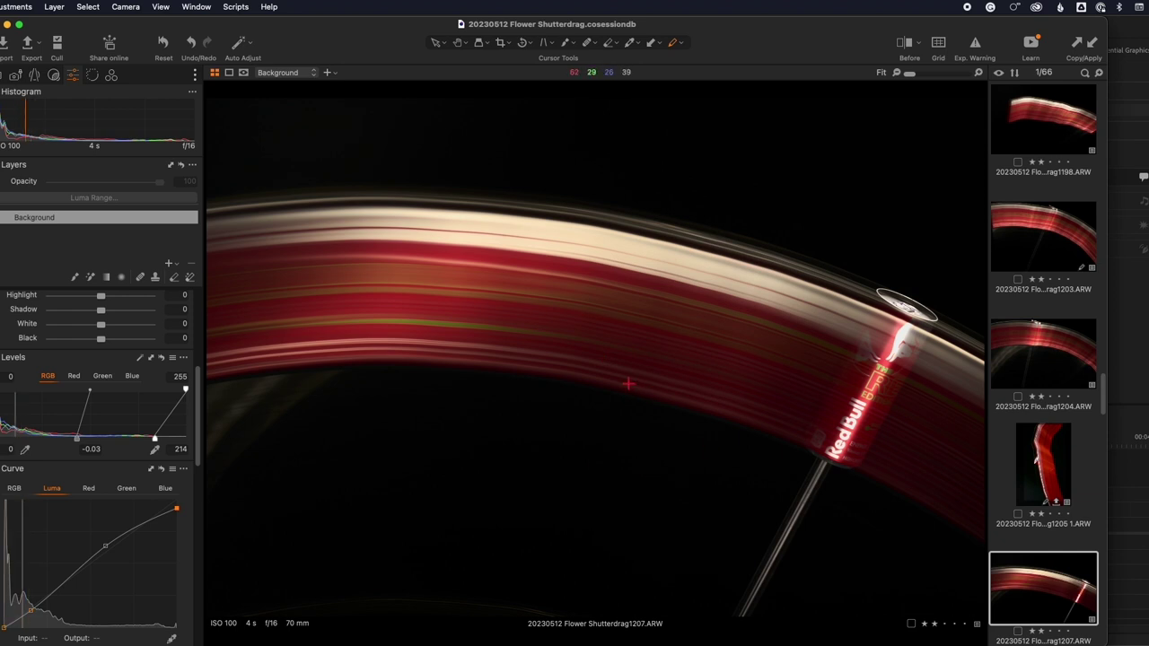
# View photos 1215 and 1224 to compare the can's blur and lighting
pyautogui.press('Down')
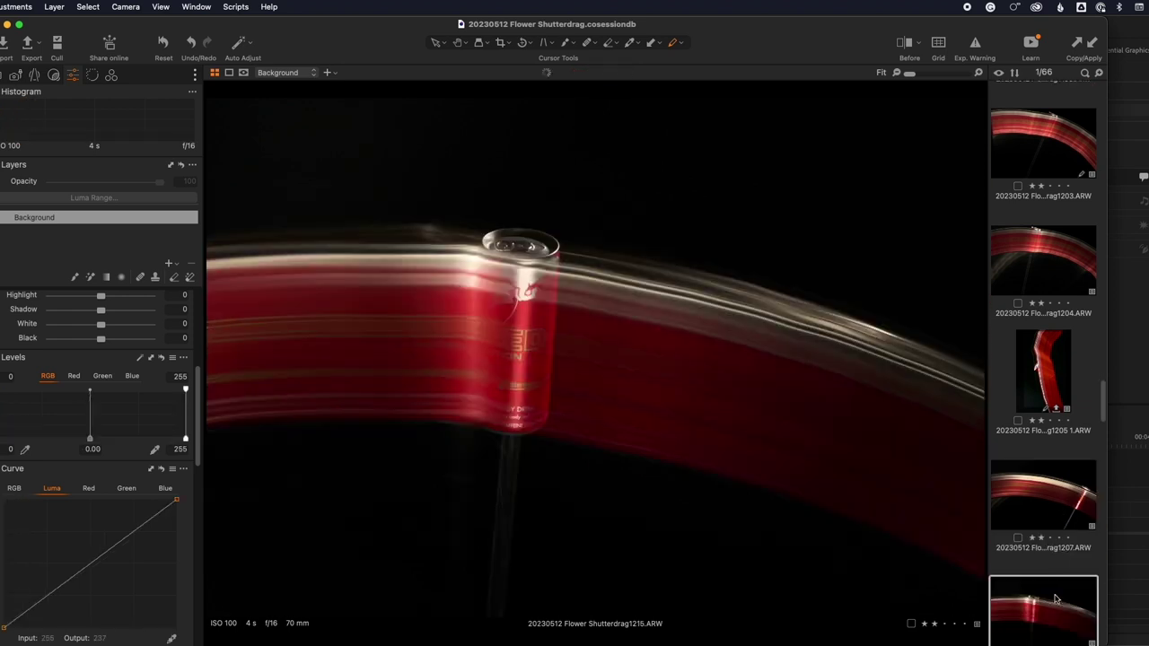
pyautogui.press('Down')
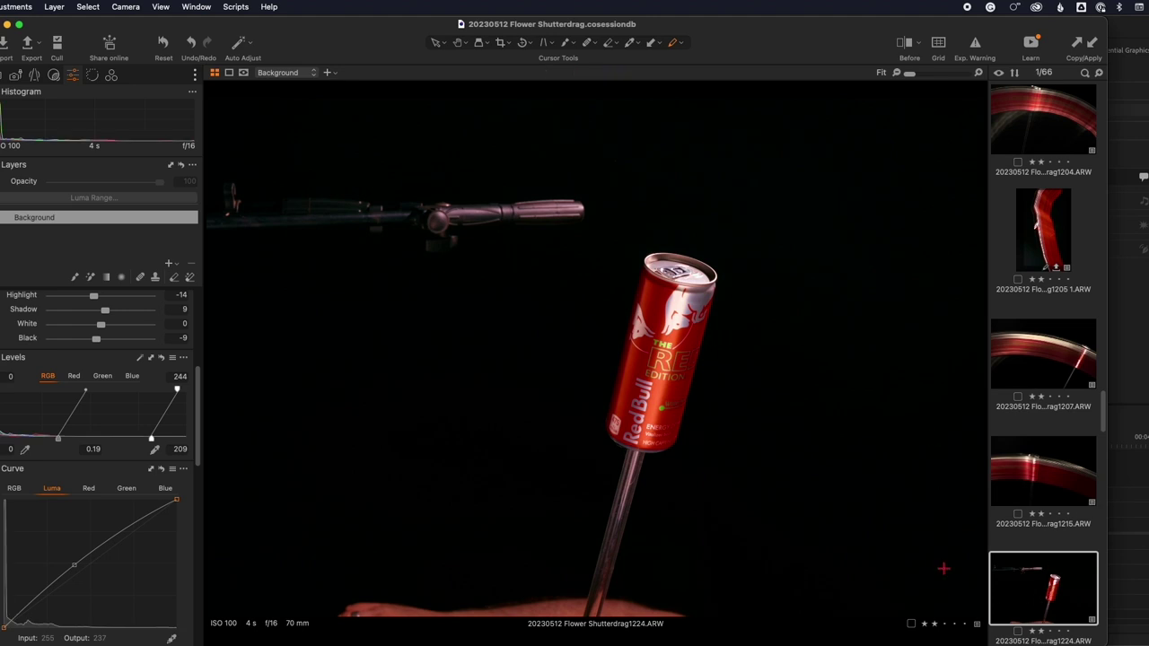
# Look back through the can photos from 1224 to 1194 1 and compare their blur and lighting
pyautogui.press('Up')
pyautogui.press('Up')
pyautogui.press('Up')
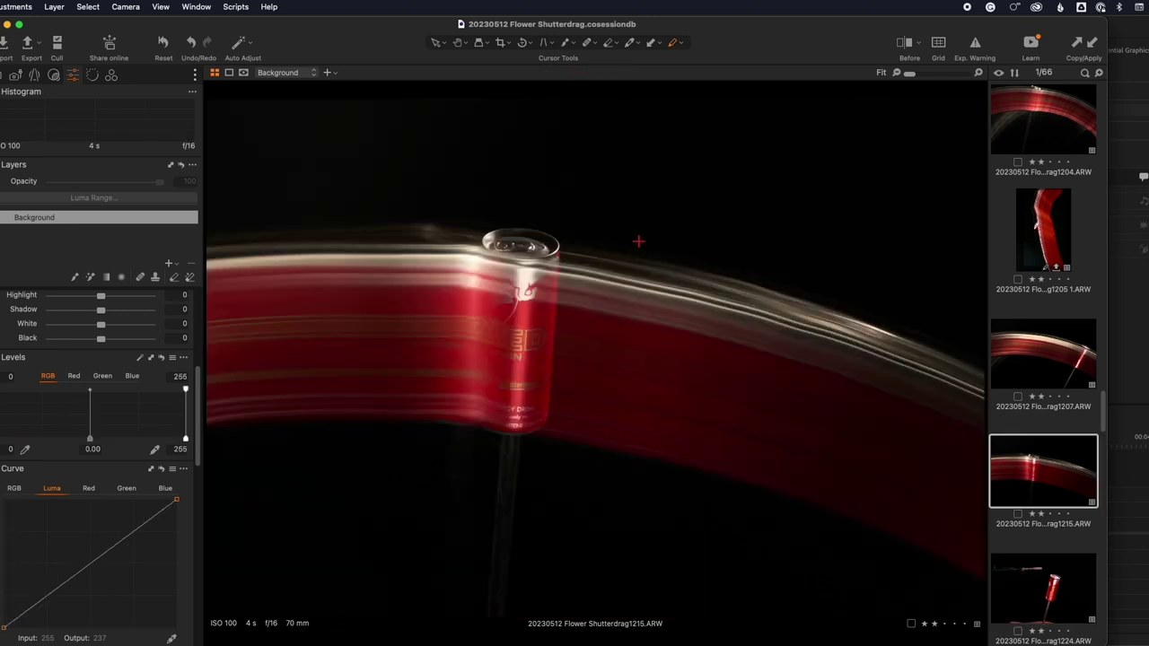
pyautogui.press('Down')
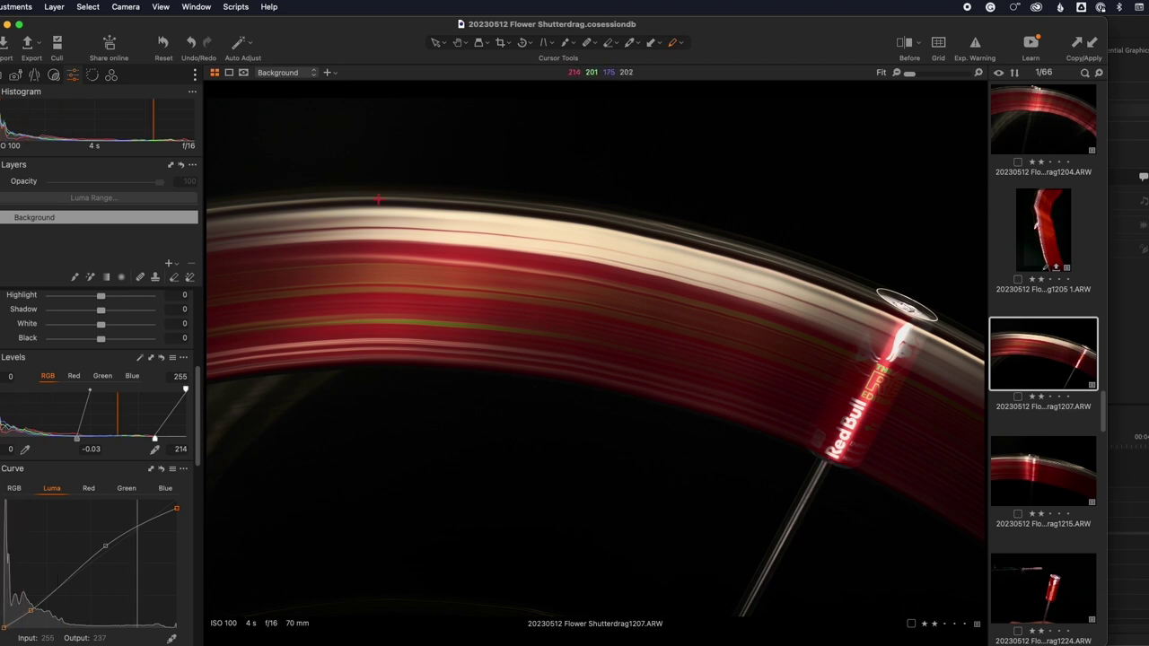
pyautogui.click(1032, 225)
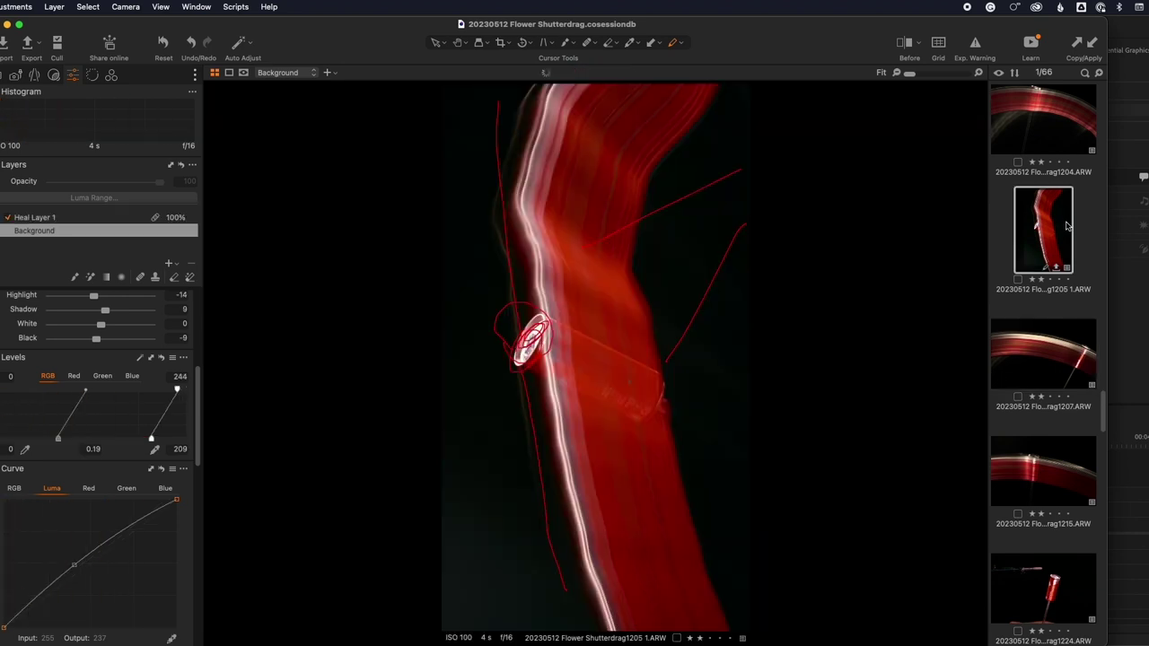
pyautogui.press('Up')
pyautogui.press('Up')
pyautogui.press('Up')
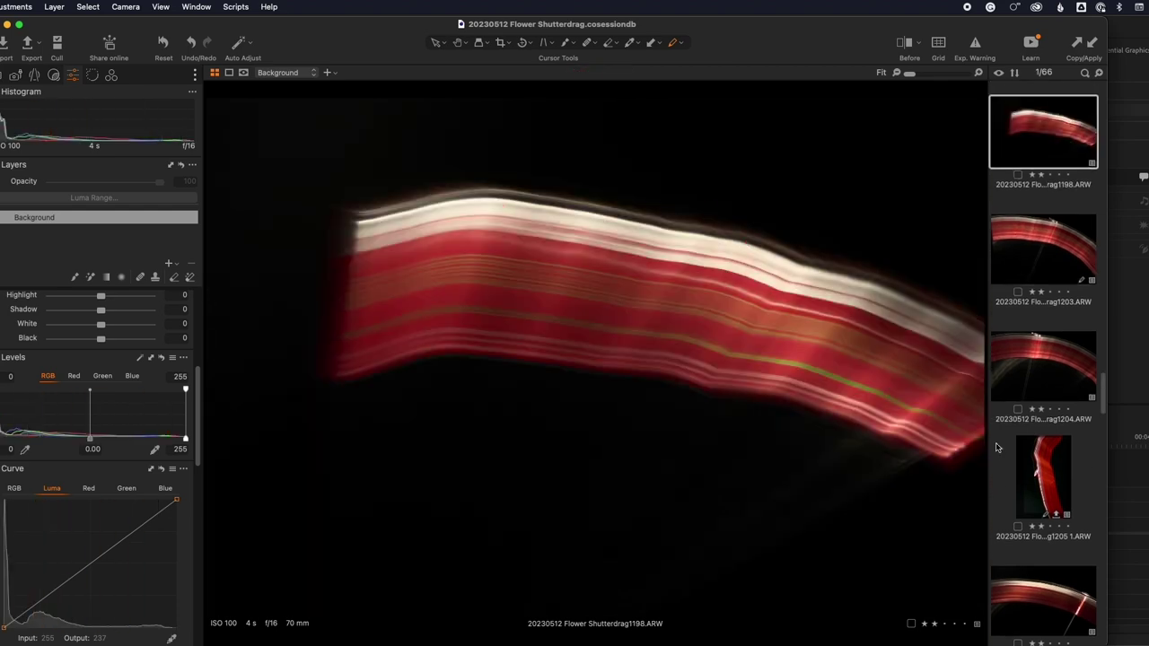
pyautogui.press('Down')
pyautogui.press('Up')
pyautogui.press('Up')
pyautogui.press('Up')
pyautogui.press('Down')
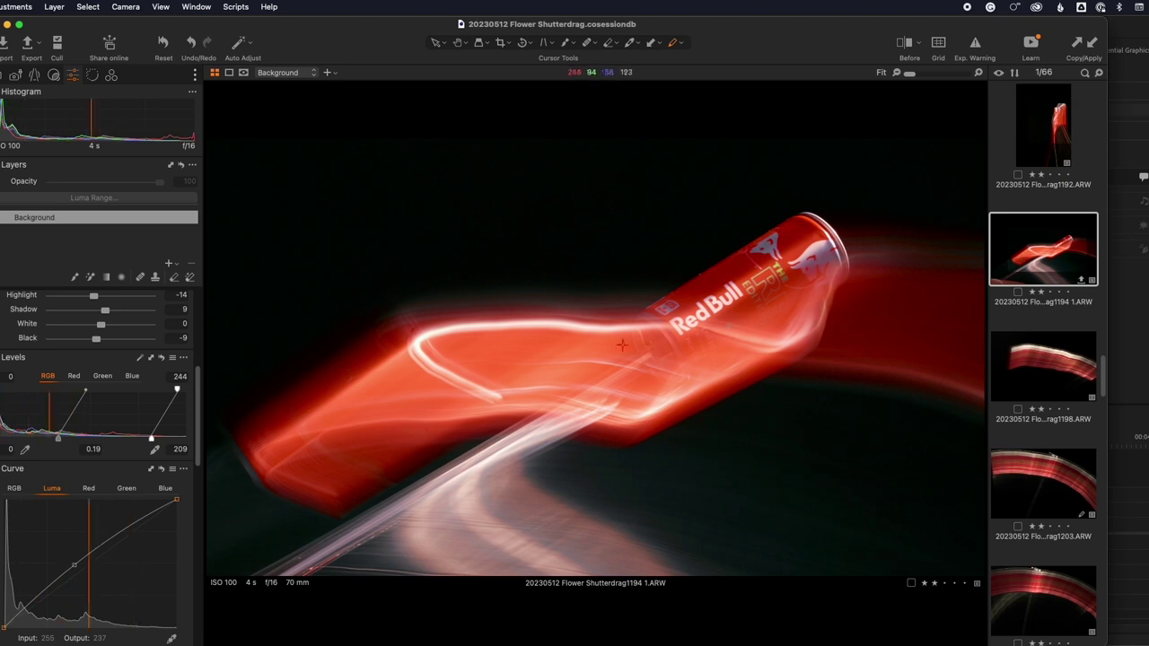
# Return to photo 1224 and draw a red outline around the tilted can
pyautogui.press('Down')
pyautogui.press('Down')
pyautogui.press('Down')
pyautogui.press('Down')
pyautogui.press('Down')
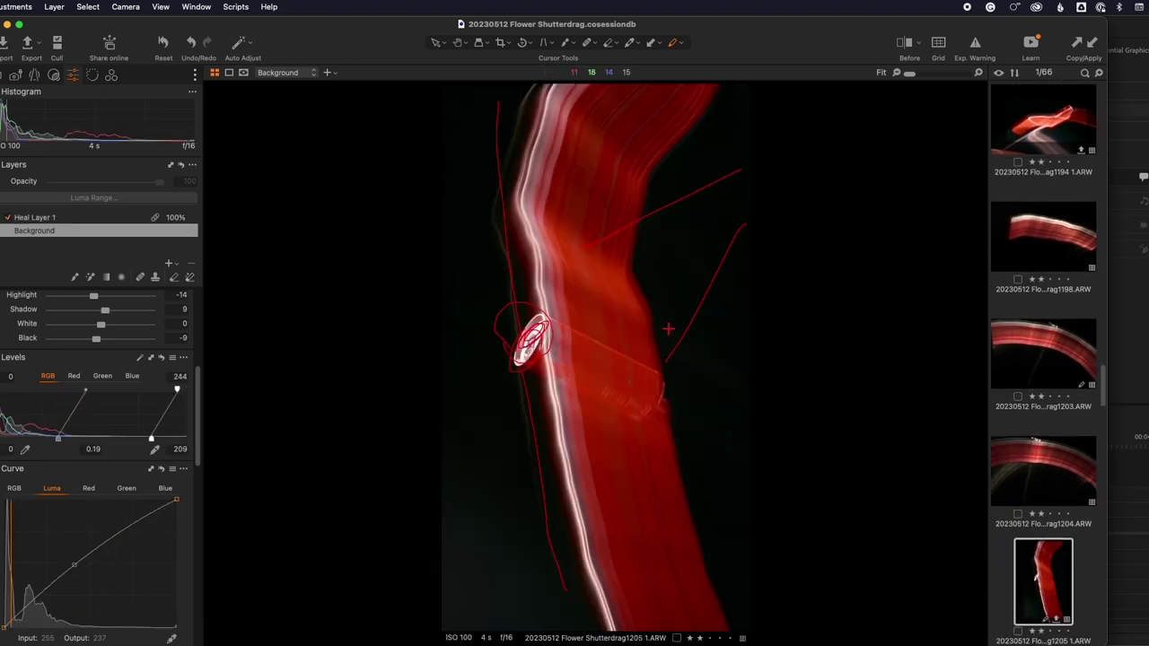
pyautogui.press('Down')
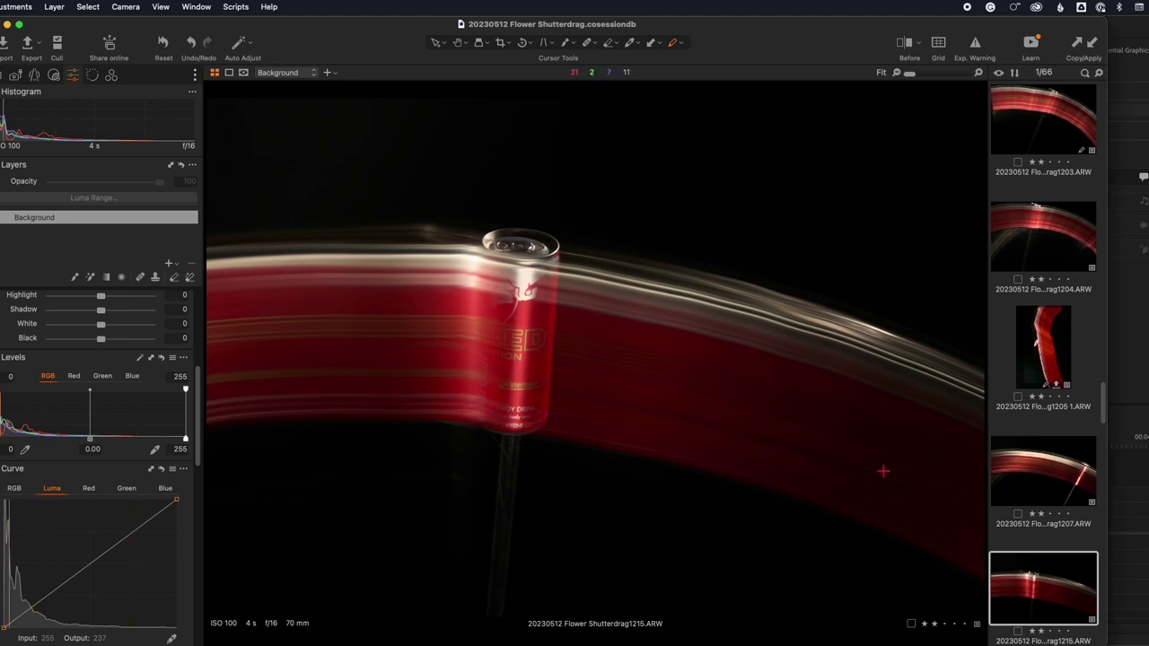
pyautogui.press('Down')
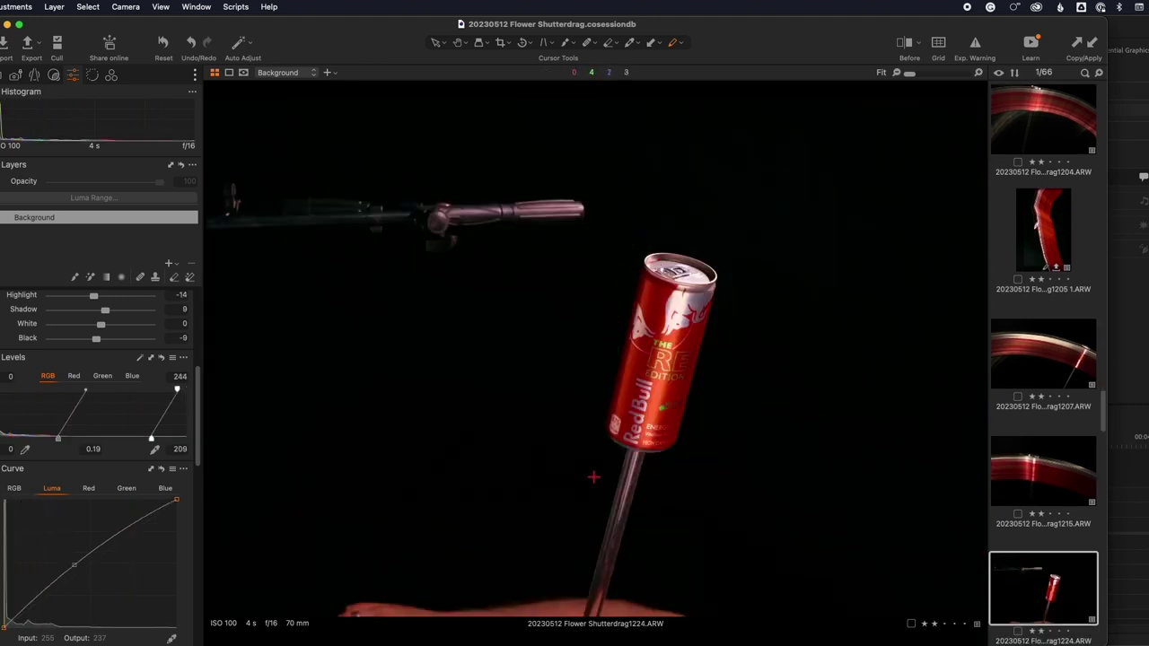
pyautogui.moveTo(628, 236)
pyautogui.mouseDown()
pyautogui.moveTo(564, 424)
pyautogui.moveTo(575, 482)
pyautogui.moveTo(744, 496)
pyautogui.moveTo(768, 288)
pyautogui.moveTo(749, 253)
pyautogui.moveTo(633, 233)
pyautogui.mouseUp()
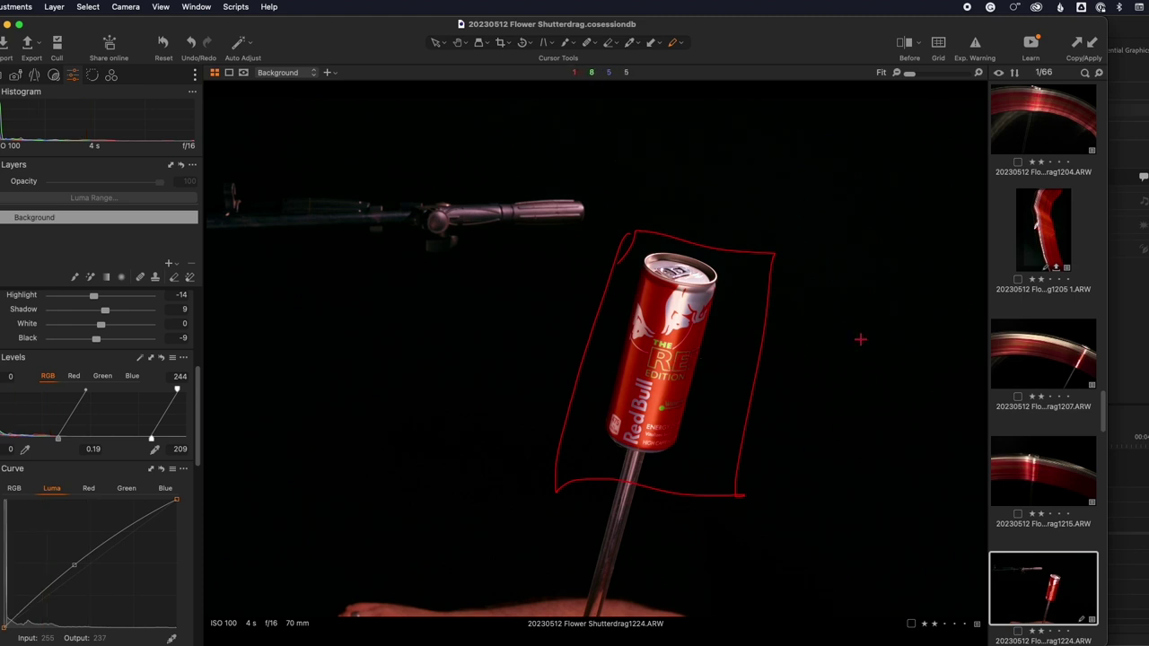
# Compare the can's blur and frozen areas in photos 1207 and 1215 once more
pyautogui.click(1023, 473)
pyautogui.press('Down')
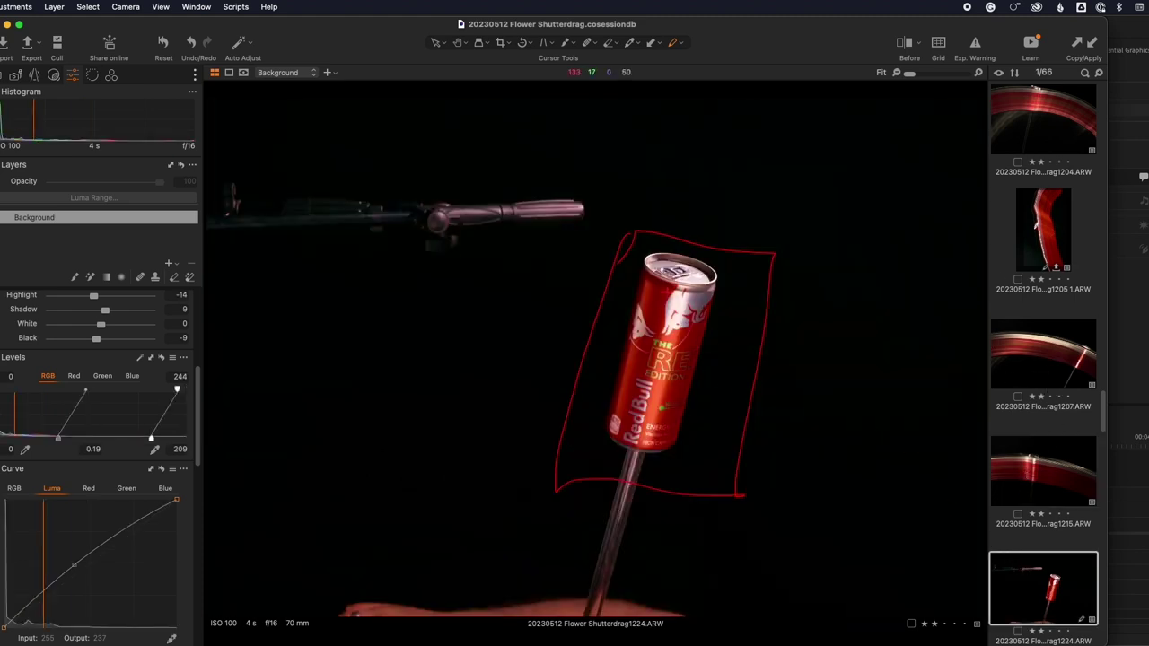
pyautogui.press('Down')
pyautogui.press('Up')
pyautogui.press('Up')
pyautogui.press('Up')
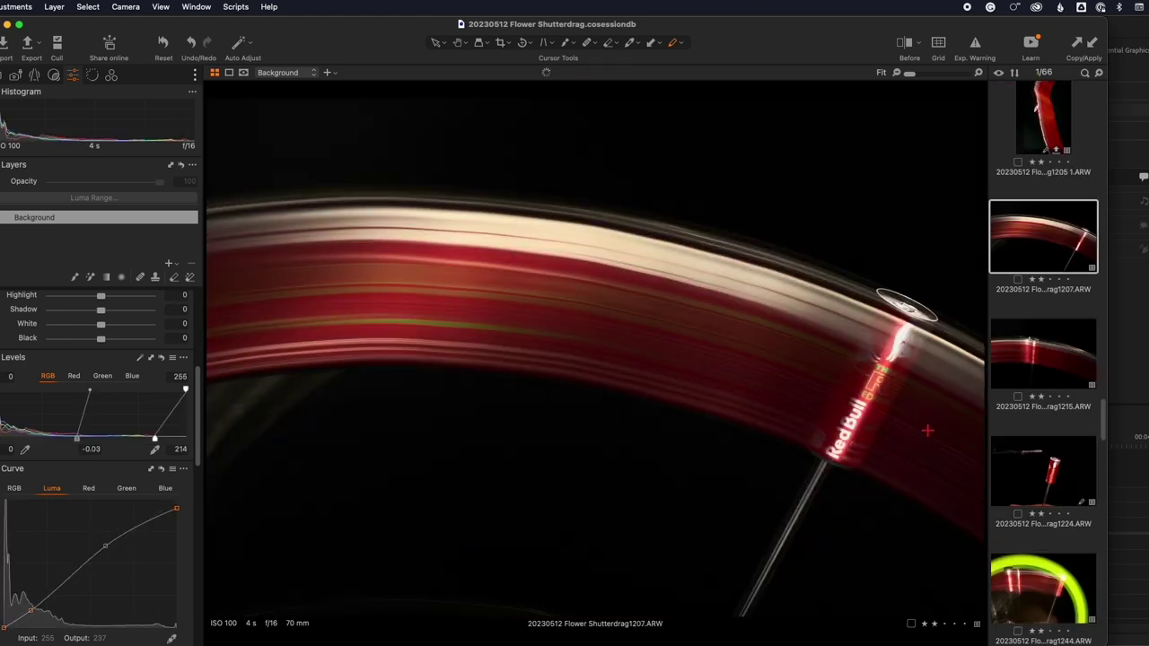
pyautogui.press('Down')
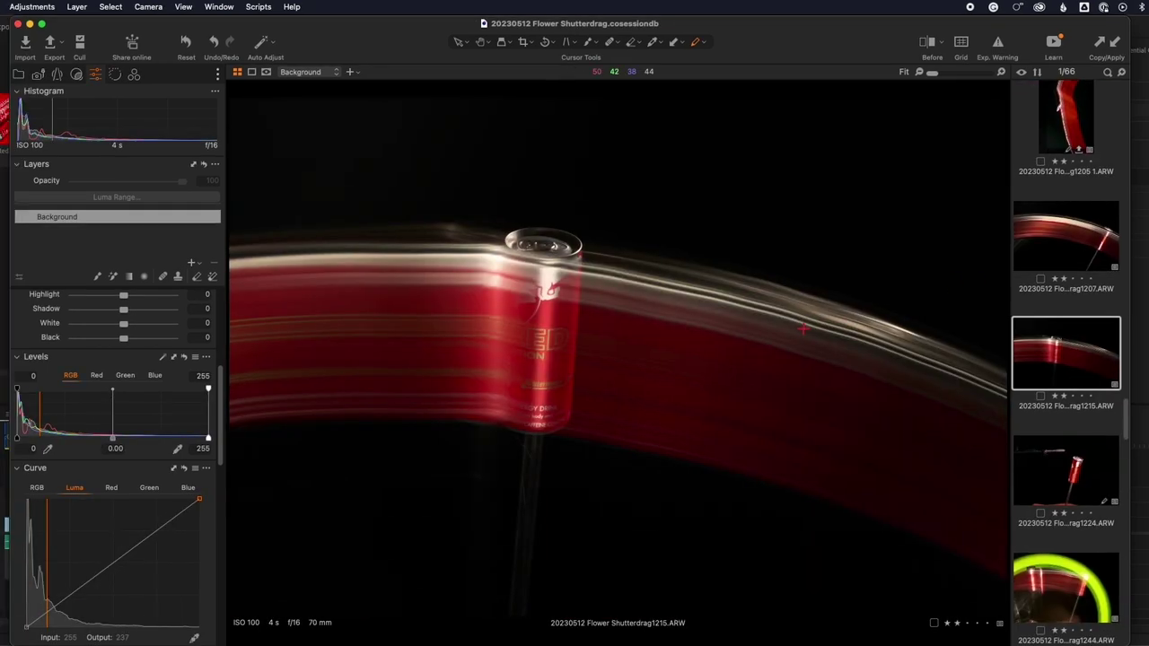
# On photo 1244, outline where the yellow-green arc crosses the right can's bright top and mark the arc above the left can
pyautogui.press('Down')
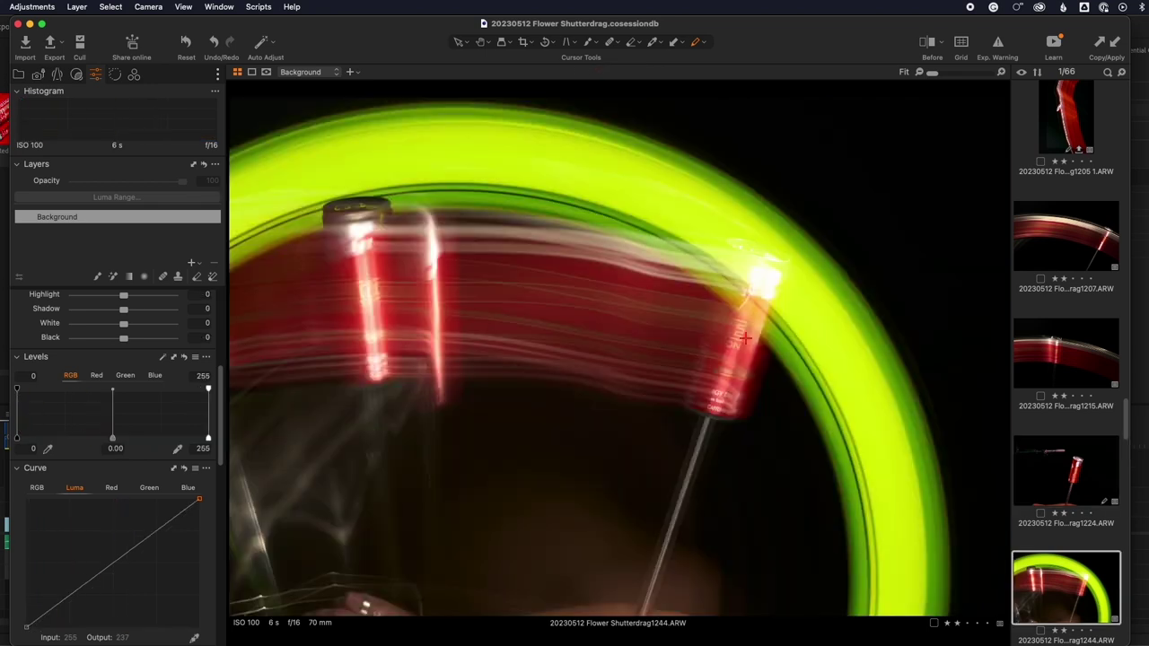
pyautogui.press('Down')
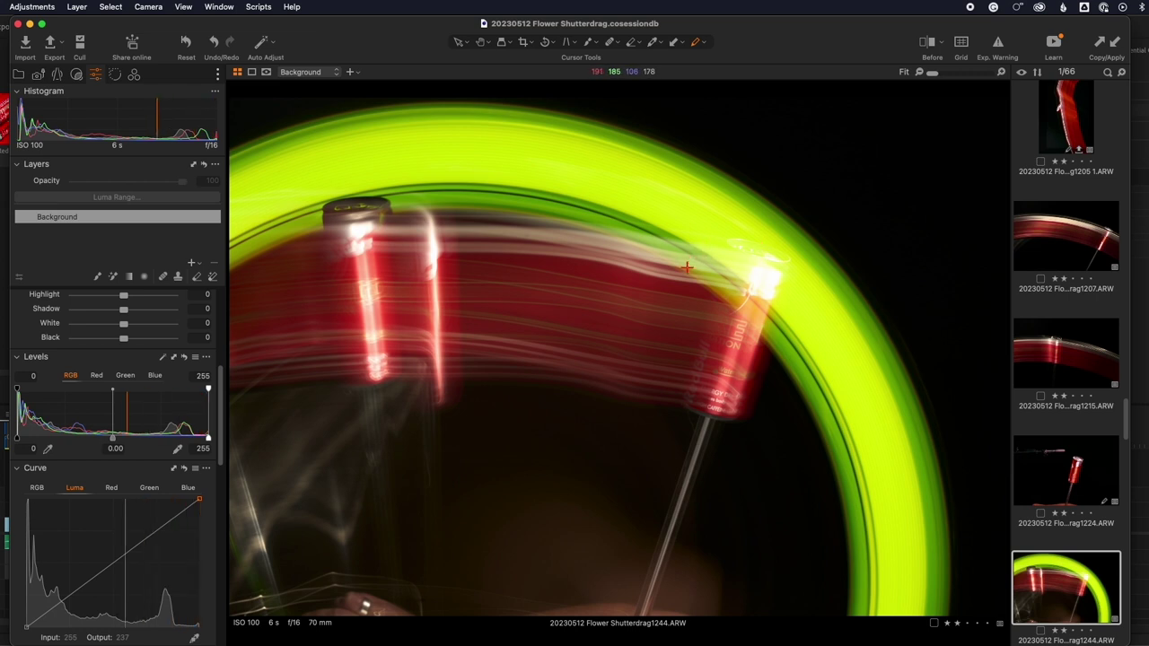
pyautogui.moveTo(680, 267)
pyautogui.mouseDown()
pyautogui.moveTo(764, 209)
pyautogui.moveTo(862, 303)
pyautogui.moveTo(780, 366)
pyautogui.moveTo(676, 265)
pyautogui.mouseUp()
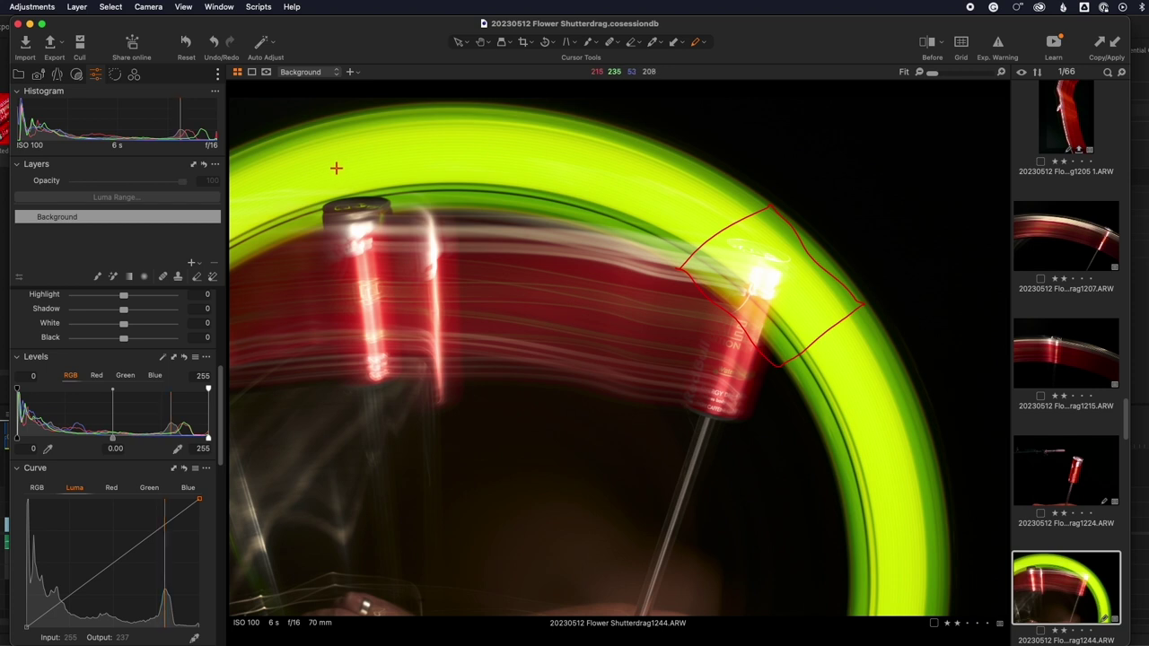
pyautogui.moveTo(336, 168)
pyautogui.mouseDown()
pyautogui.moveTo(336, 180)
pyautogui.moveTo(339, 171)
pyautogui.mouseUp()
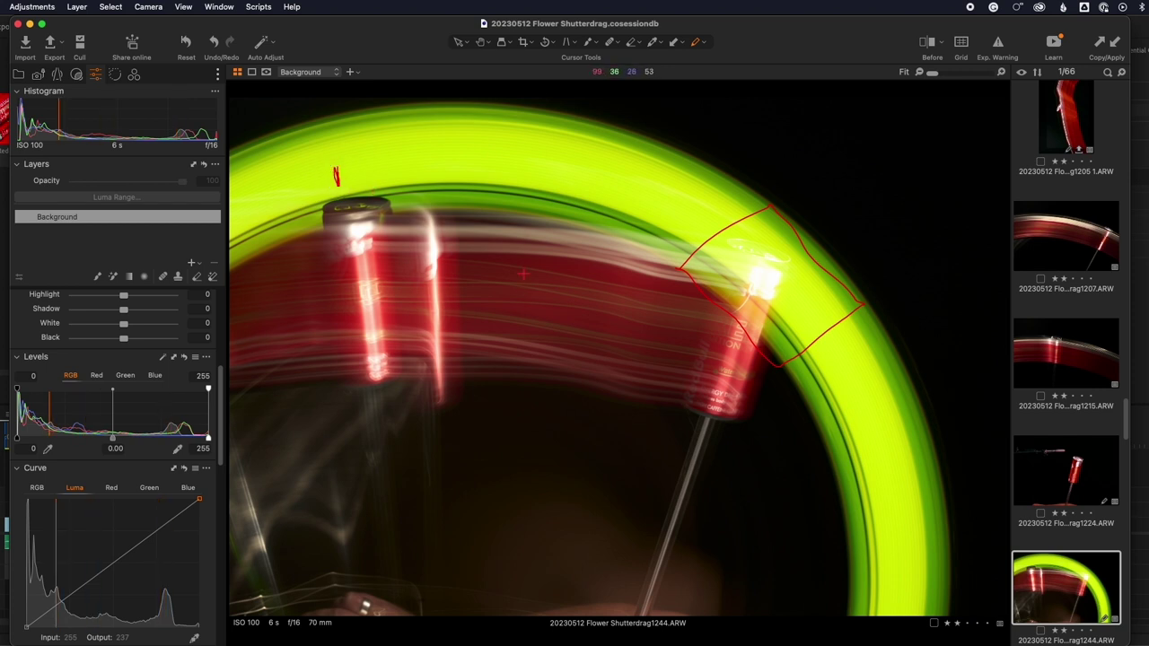
# On photo 1257, draw a curve along the green light trail to the can's lid and a wider arc over the can
pyautogui.press('Right')
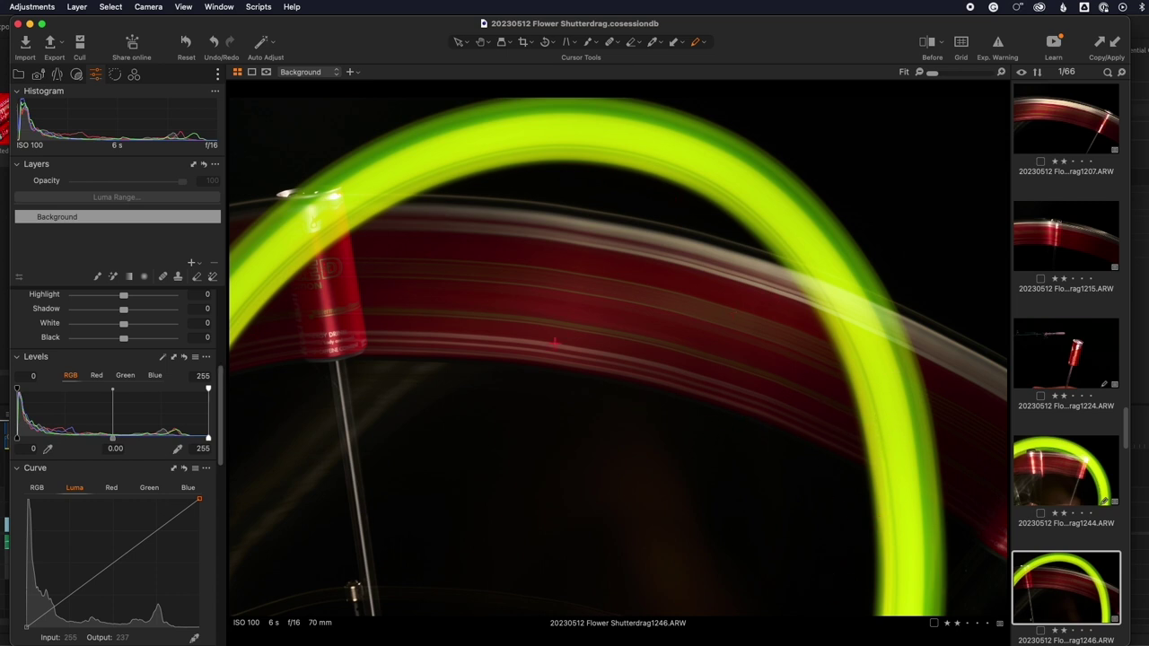
pyautogui.press('Right')
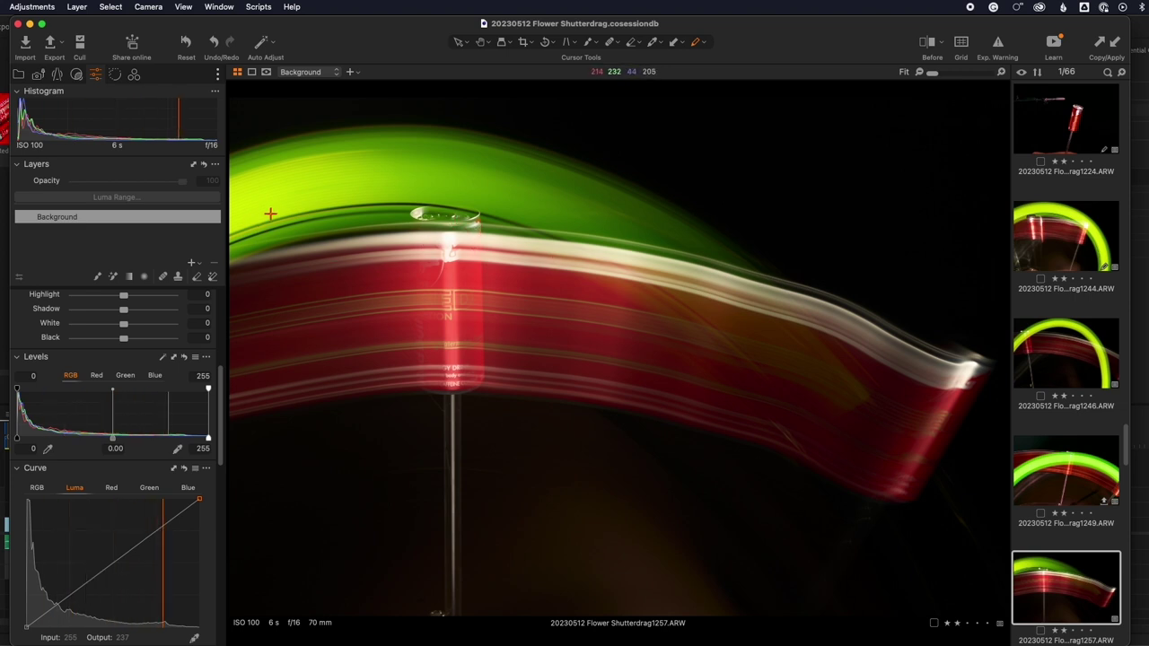
pyautogui.moveTo(241, 218)
pyautogui.mouseDown()
pyautogui.moveTo(363, 188)
pyautogui.moveTo(444, 208)
pyautogui.mouseUp()
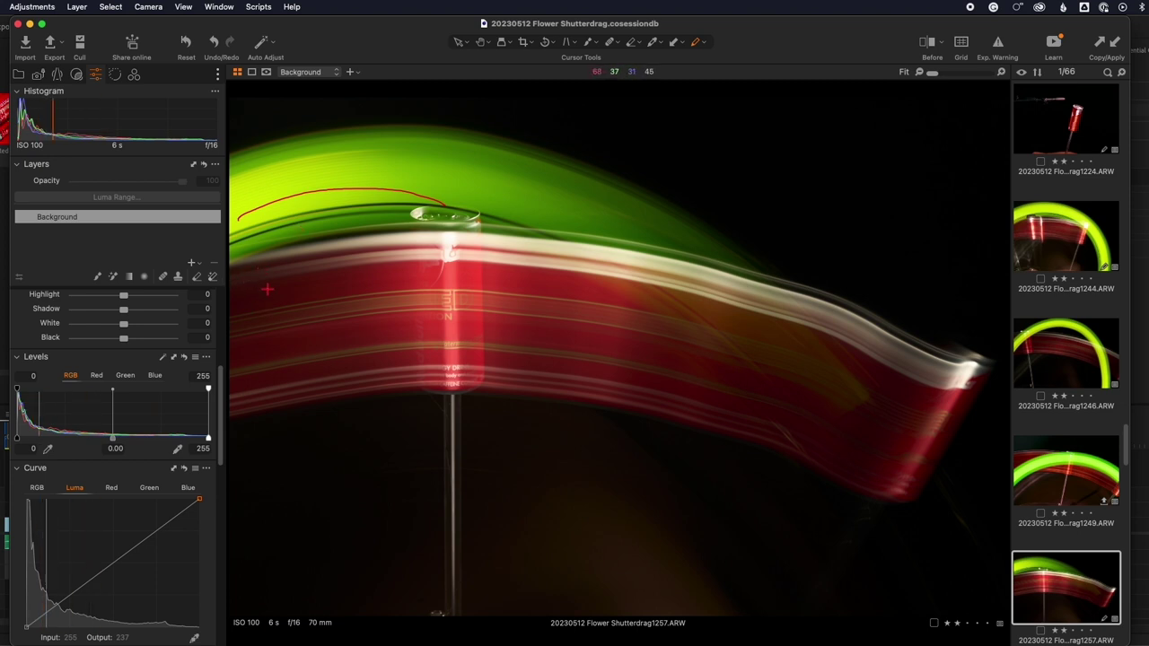
pyautogui.moveTo(260, 334)
pyautogui.mouseDown()
pyautogui.moveTo(471, 198)
pyautogui.moveTo(689, 394)
pyautogui.mouseUp()
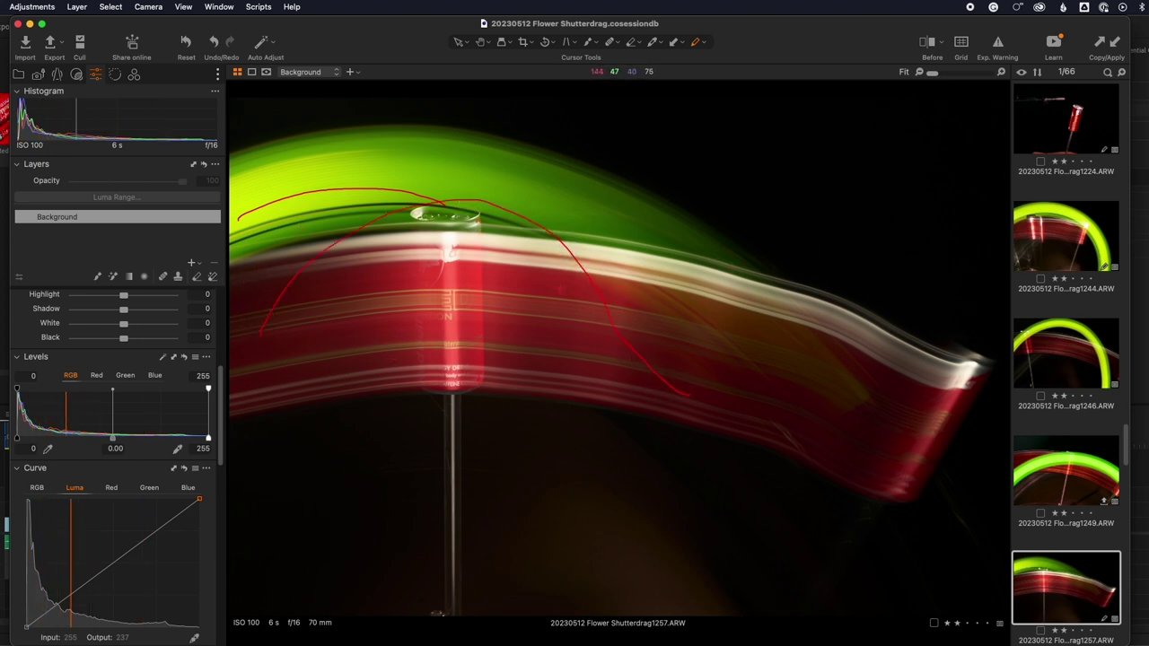
# On photo 1258, outline the red blur extending to the right of the can
pyautogui.press('Right')
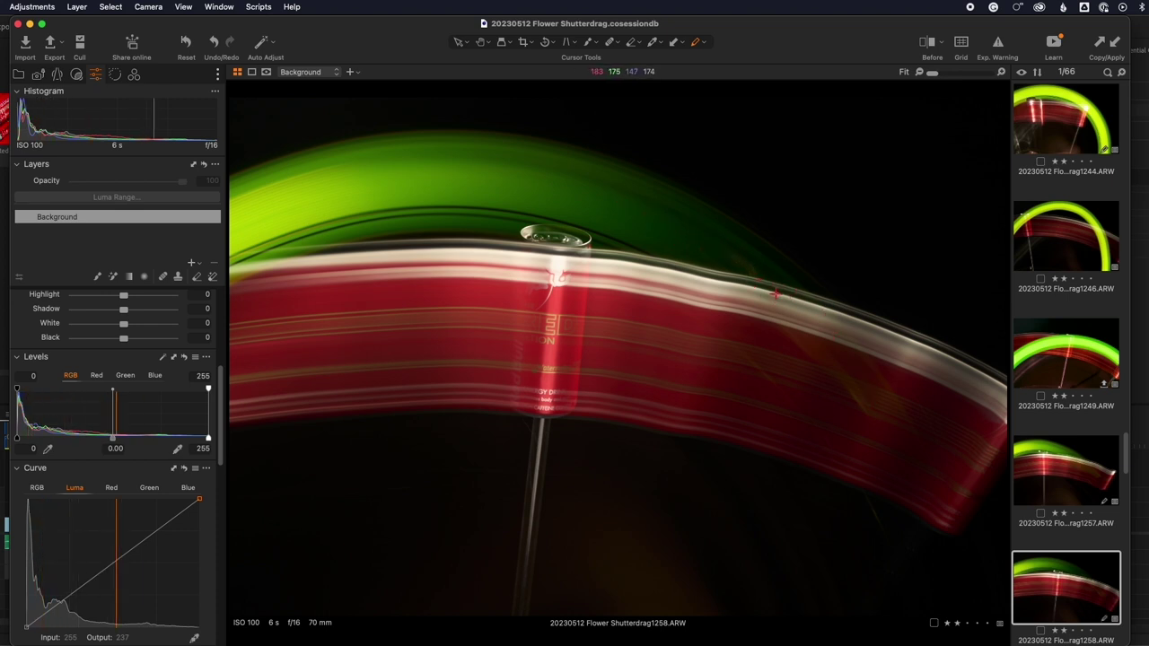
pyautogui.moveTo(616, 264)
pyautogui.mouseDown()
pyautogui.moveTo(680, 427)
pyautogui.moveTo(869, 476)
pyautogui.moveTo(941, 513)
pyautogui.moveTo(1001, 385)
pyautogui.moveTo(865, 322)
pyautogui.moveTo(625, 266)
pyautogui.mouseUp()
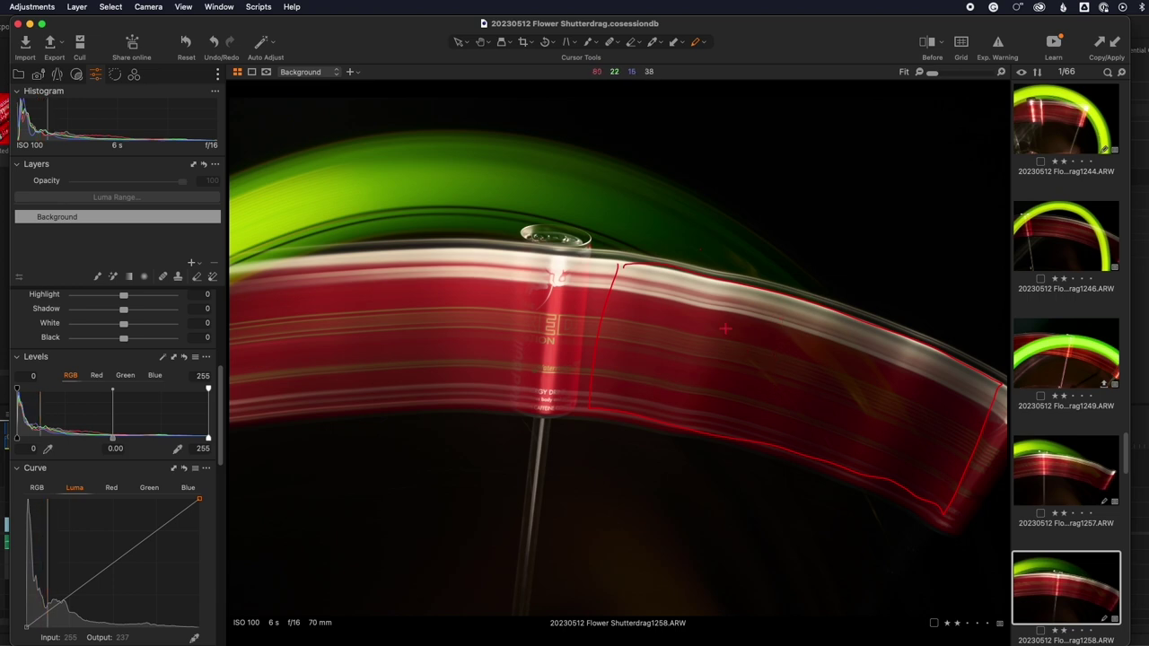
# On photo 1267, bracket the red blur's lower edge left of the can and examine the green lines crossing it up close
pyautogui.press('Right')
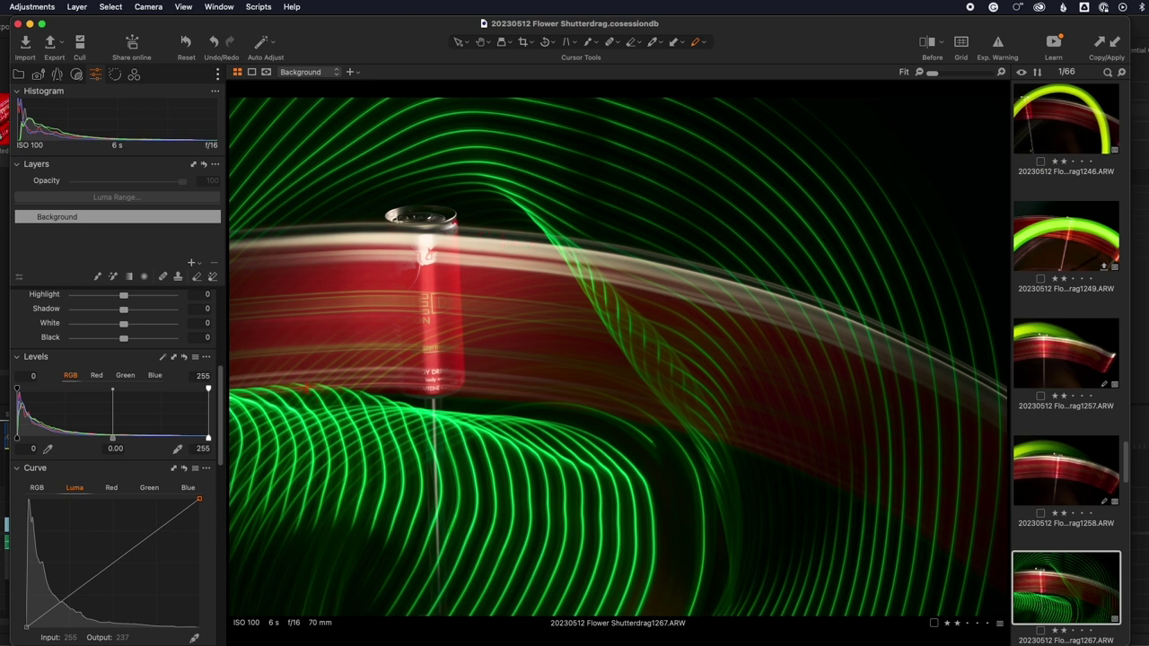
pyautogui.moveTo(308, 394); pyautogui.dragTo(360, 359)
pyautogui.scroll(5, 321, 378)
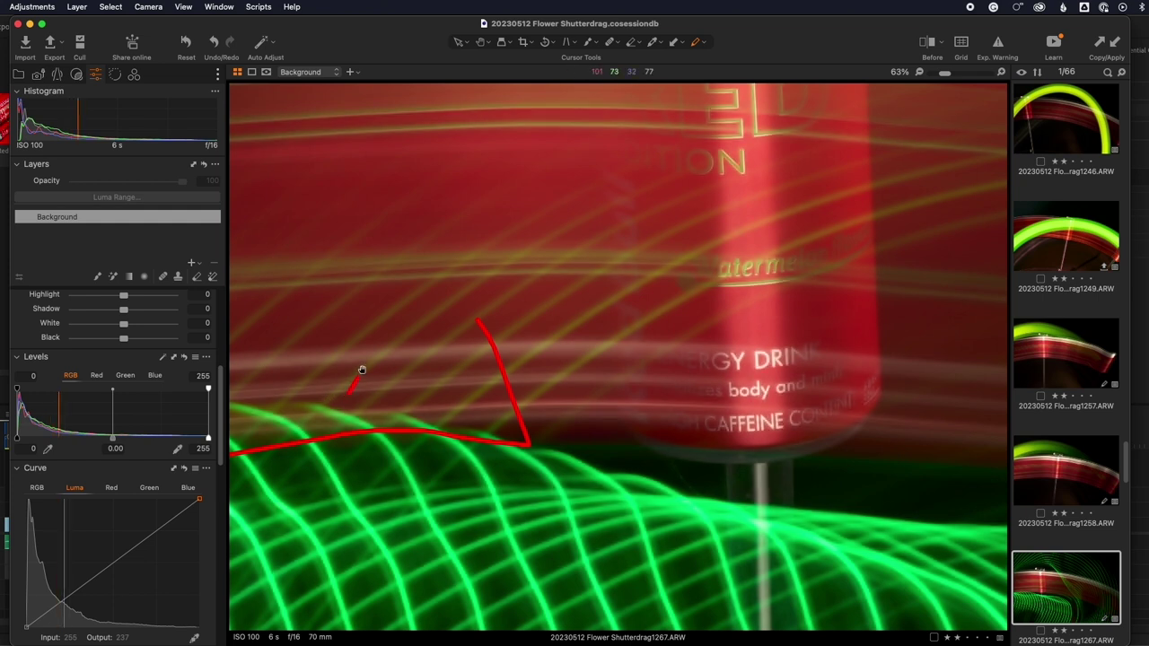
pyautogui.moveTo(361, 370); pyautogui.dragTo(592, 304)
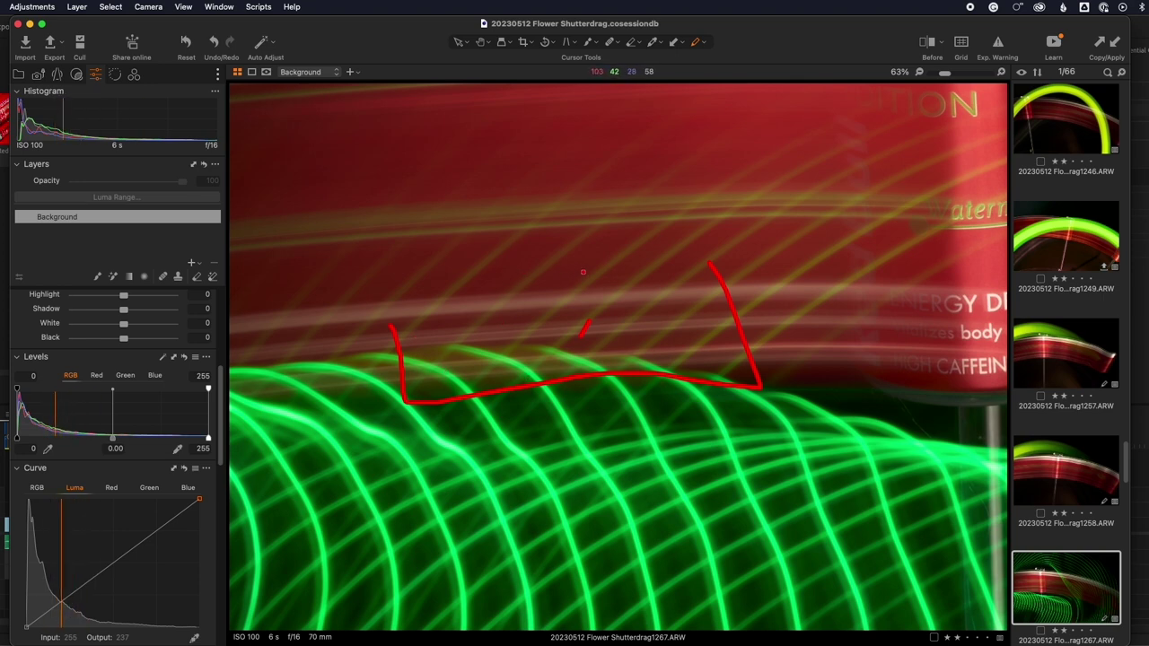
pyautogui.press('super+0')
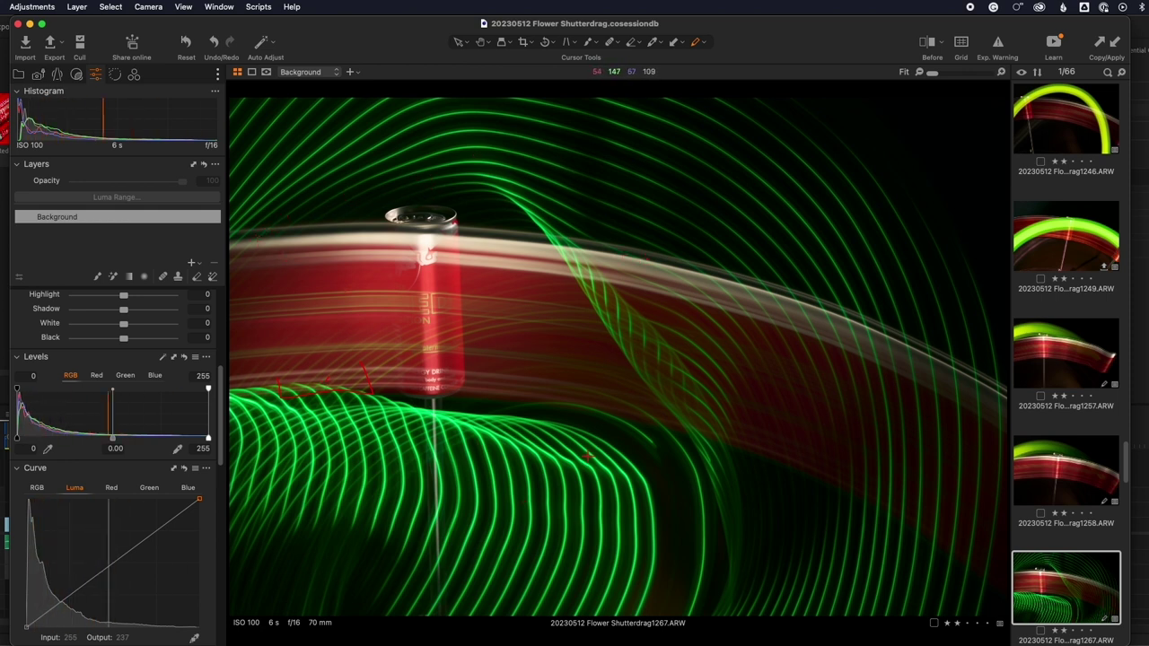
# On photo 1276, outline the dark red block and the can, and trace several green light lines above the block
pyautogui.press('Right')
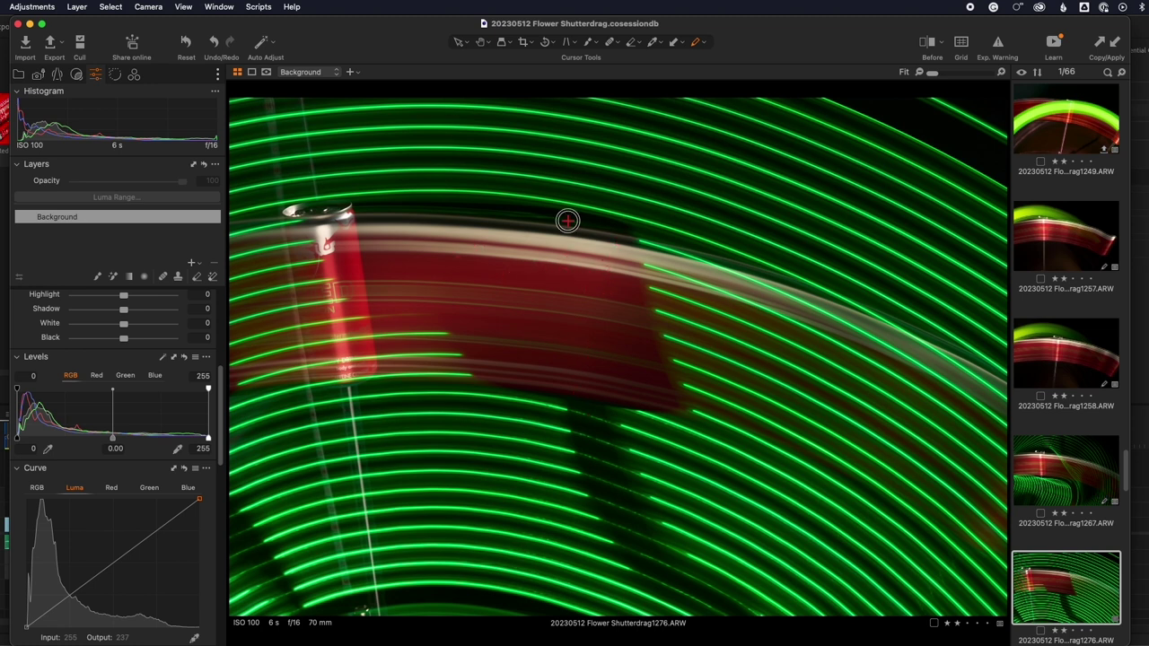
pyautogui.moveTo(568, 220)
pyautogui.mouseDown()
pyautogui.moveTo(679, 360)
pyautogui.moveTo(685, 414)
pyautogui.moveTo(472, 379)
pyautogui.moveTo(458, 334)
pyautogui.moveTo(384, 321)
pyautogui.moveTo(325, 240)
pyautogui.mouseUp()
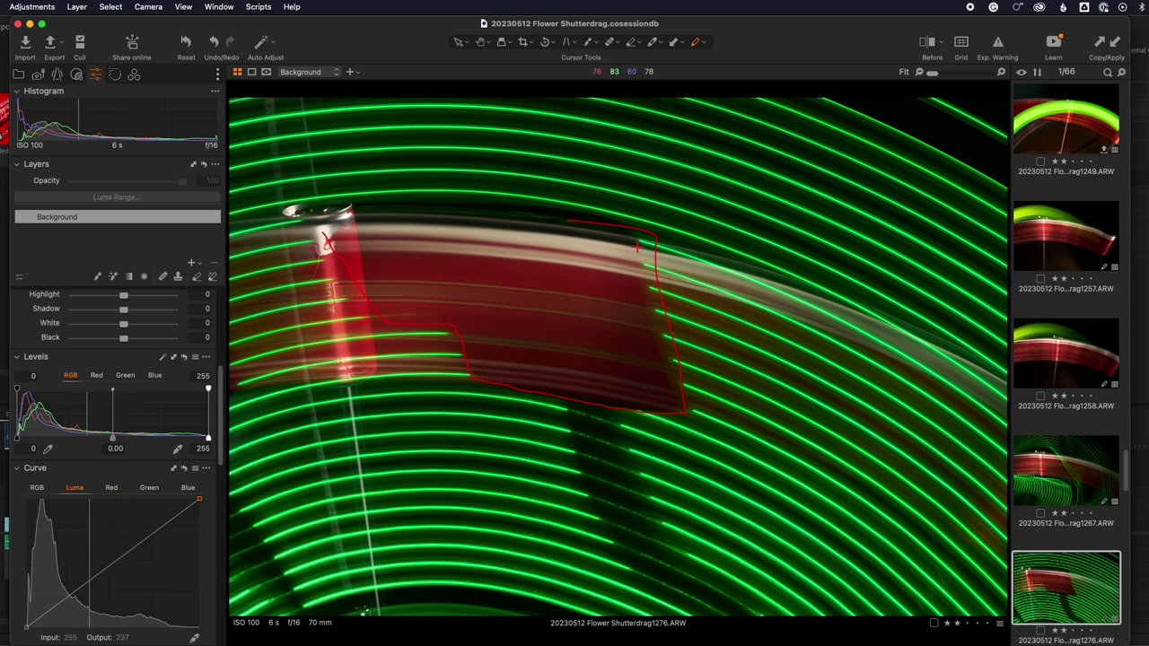
pyautogui.moveTo(592, 230)
pyautogui.mouseDown()
pyautogui.moveTo(383, 218)
pyautogui.moveTo(380, 344)
pyautogui.moveTo(403, 367)
pyautogui.moveTo(579, 383)
pyautogui.moveTo(656, 406)
pyautogui.moveTo(667, 318)
pyautogui.moveTo(631, 233)
pyautogui.moveTo(560, 233)
pyautogui.moveTo(483, 178)
pyautogui.moveTo(452, 177)
pyautogui.moveTo(524, 163)
pyautogui.moveTo(474, 165)
pyautogui.moveTo(450, 148)
pyautogui.mouseUp()
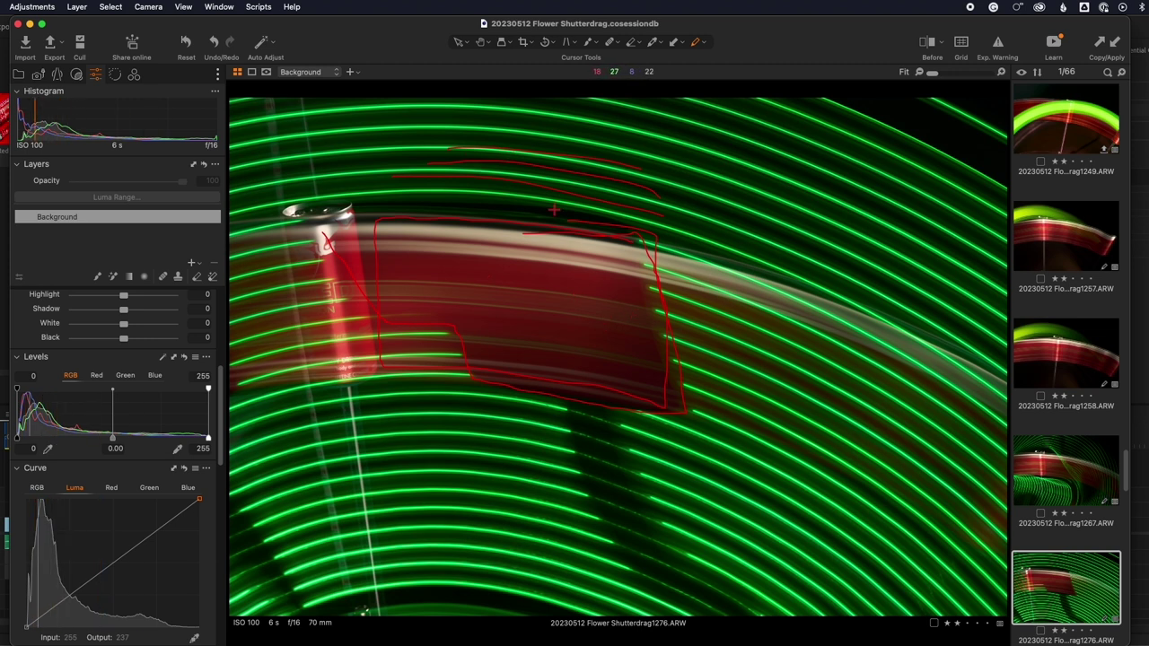
pyautogui.moveTo(369, 238)
pyautogui.mouseDown()
pyautogui.moveTo(368, 305)
pyautogui.moveTo(431, 380)
pyautogui.moveTo(671, 410)
pyautogui.moveTo(640, 267)
pyautogui.mouseUp()
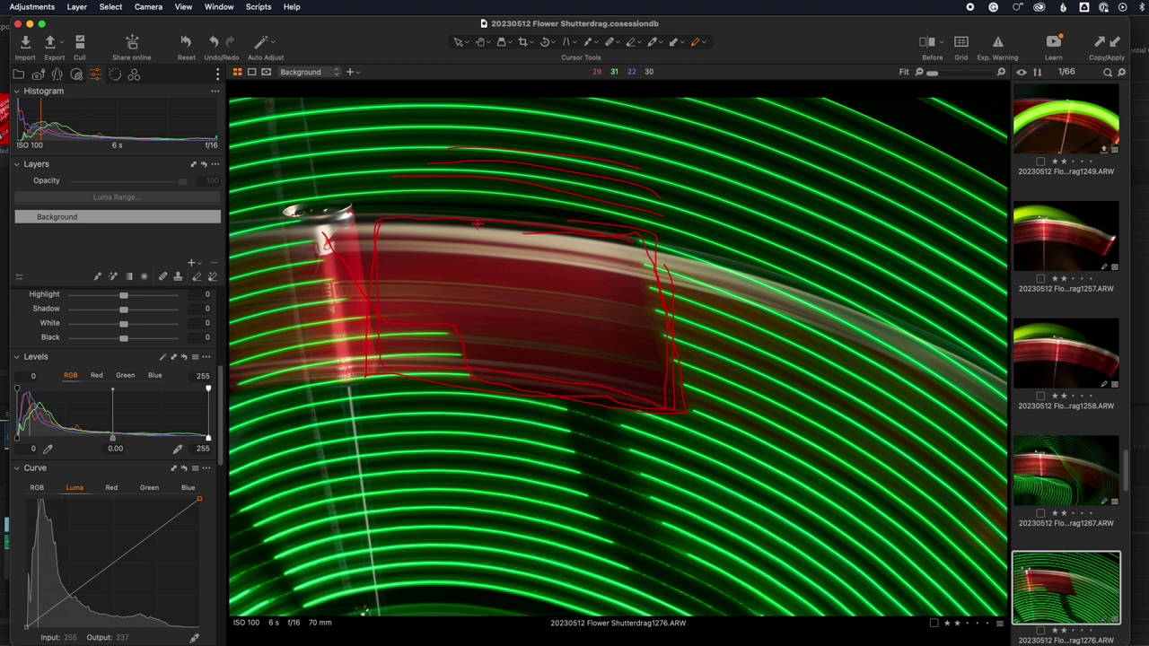
pyautogui.moveTo(323, 235)
pyautogui.mouseDown()
pyautogui.moveTo(323, 386)
pyautogui.moveTo(342, 386)
pyautogui.moveTo(362, 317)
pyautogui.moveTo(352, 235)
pyautogui.mouseUp()
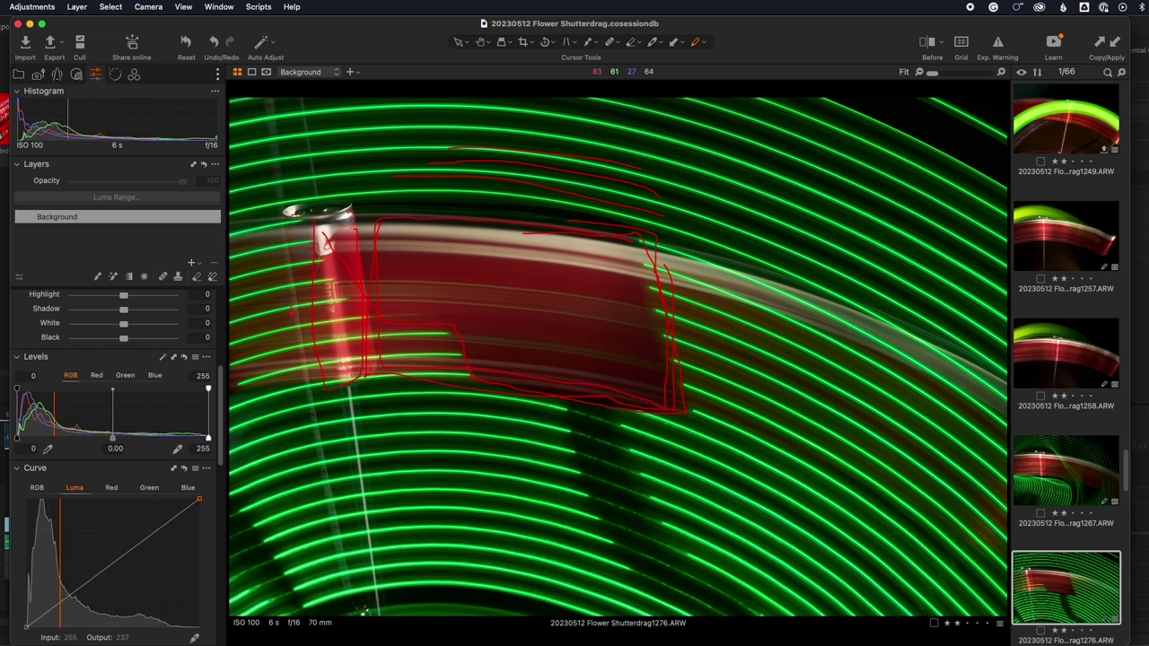
pyautogui.moveTo(346, 289); pyautogui.dragTo(325, 307)
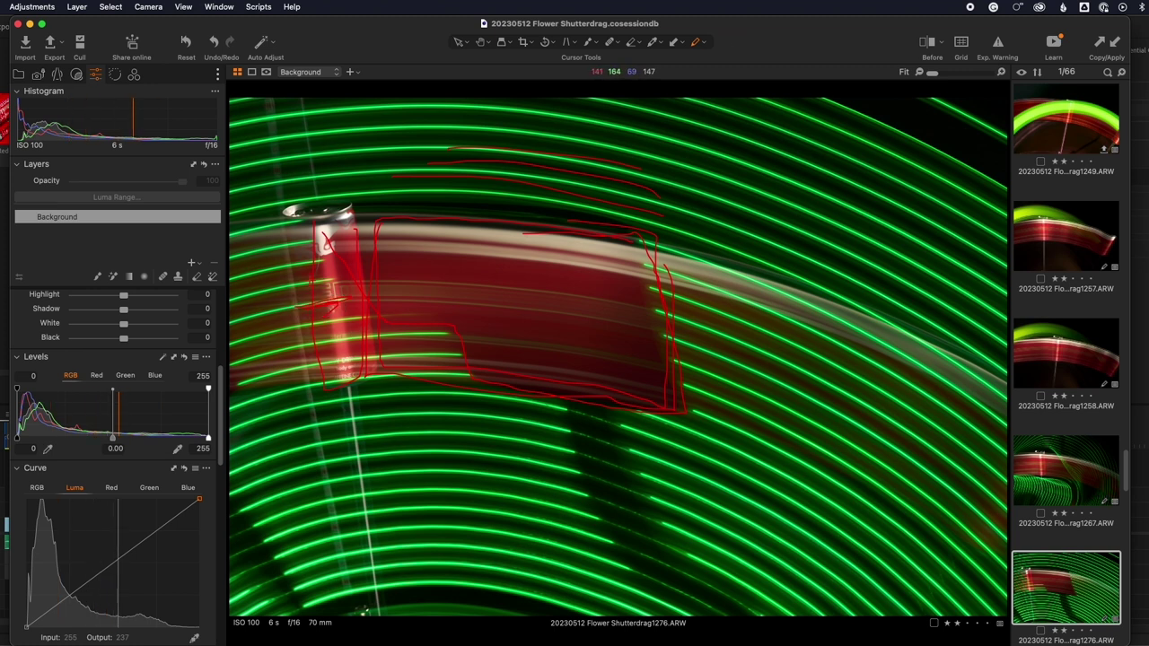
# Open photo 1278 and examine the base of the can and its support rod against the green light lines up close
pyautogui.press('Down')
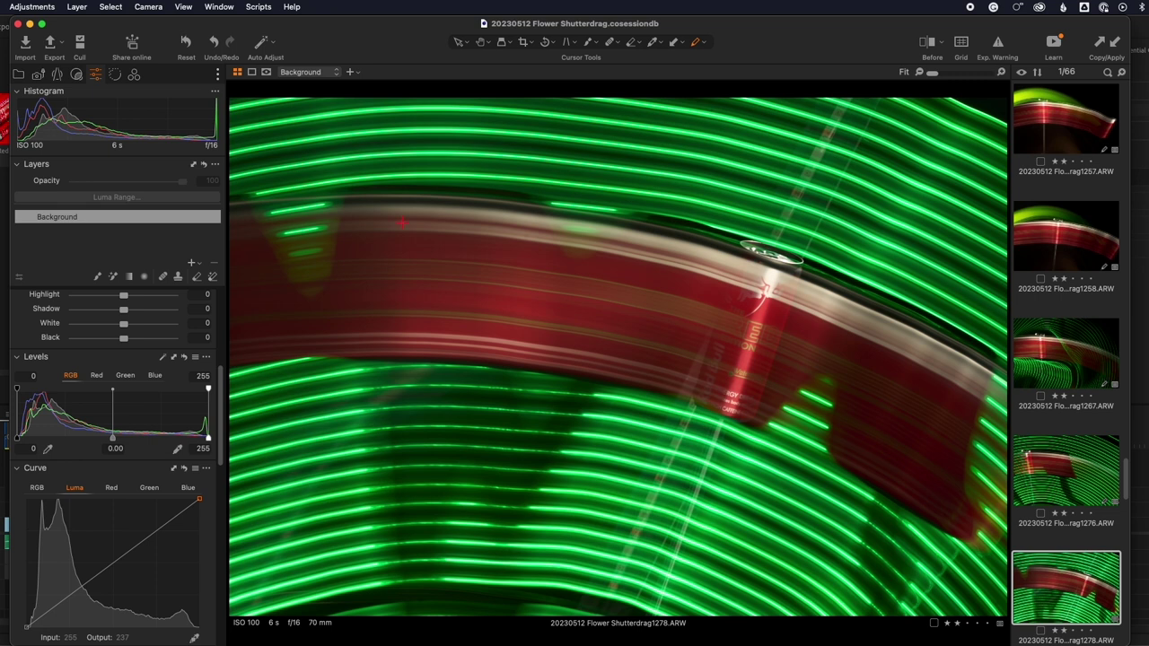
pyautogui.scroll(5, 656, 467)
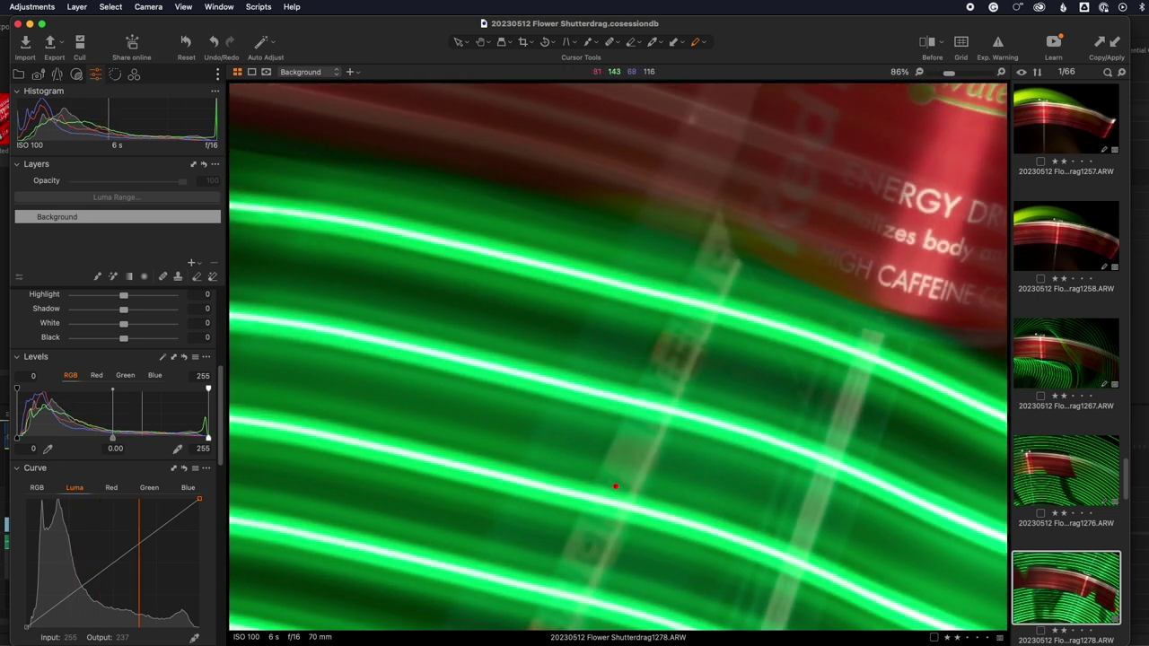
pyautogui.scroll(-5, 696, 373)
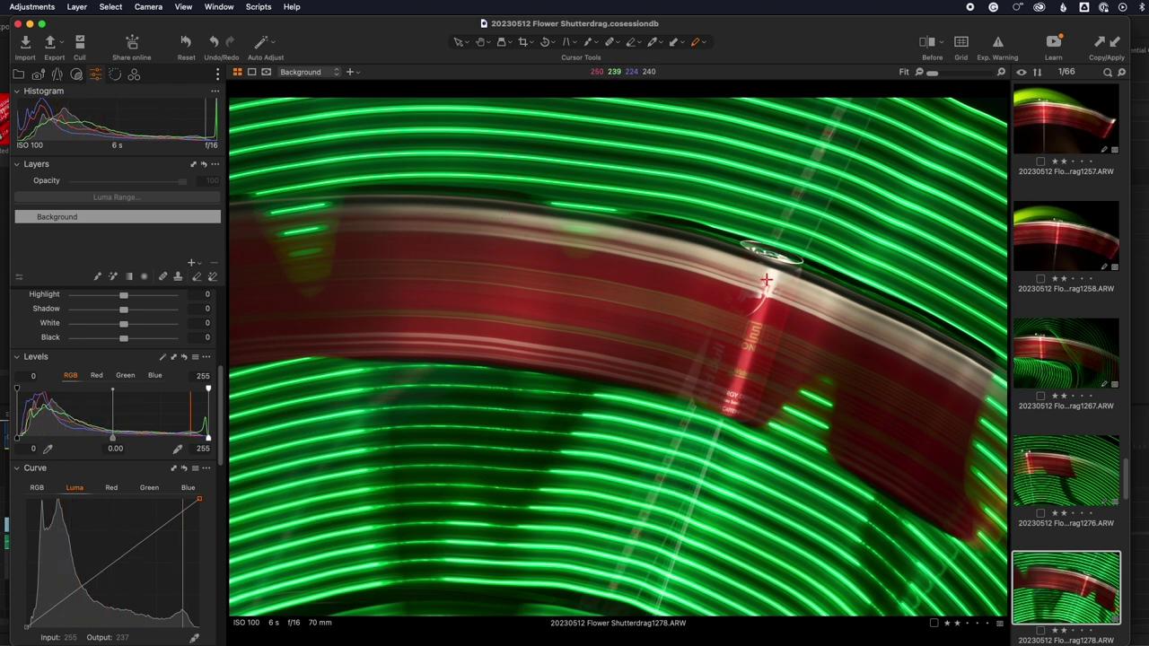
# Outline the can and the faint ghost shape extending above it on photo 1278, and bring up photo 1279
pyautogui.moveTo(745, 242)
pyautogui.mouseDown()
pyautogui.moveTo(805, 253)
pyautogui.moveTo(746, 432)
pyautogui.moveTo(688, 402)
pyautogui.moveTo(744, 264)
pyautogui.moveTo(845, 124)
pyautogui.moveTo(871, 168)
pyautogui.moveTo(804, 280)
pyautogui.moveTo(754, 227)
pyautogui.mouseUp()
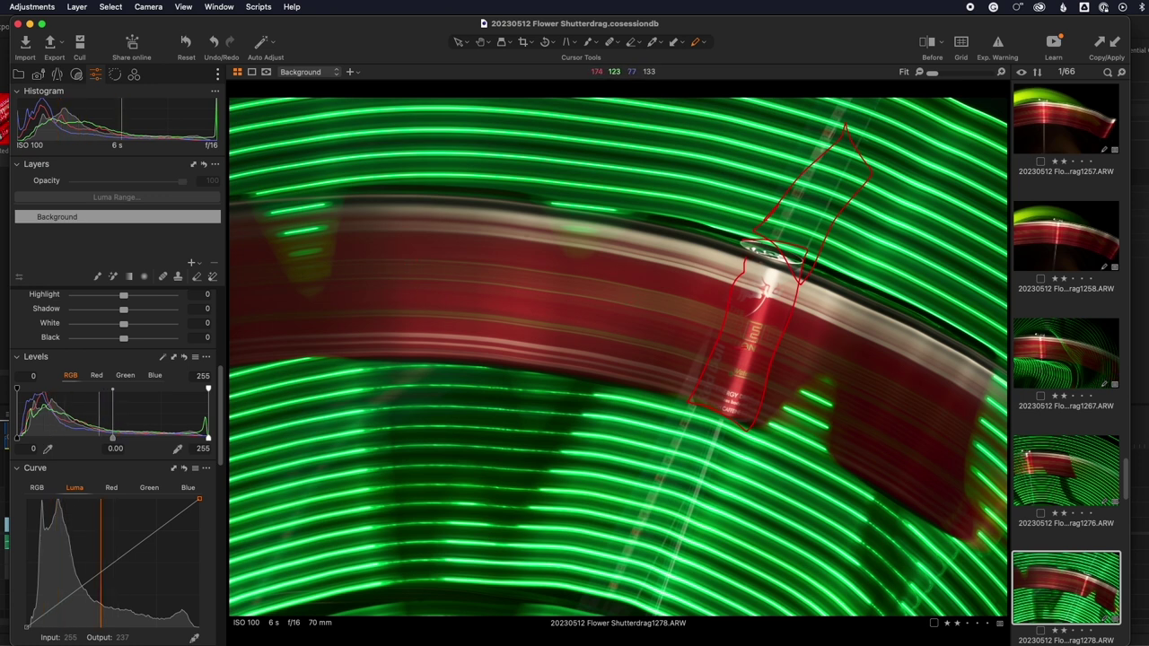
pyautogui.press('Right')
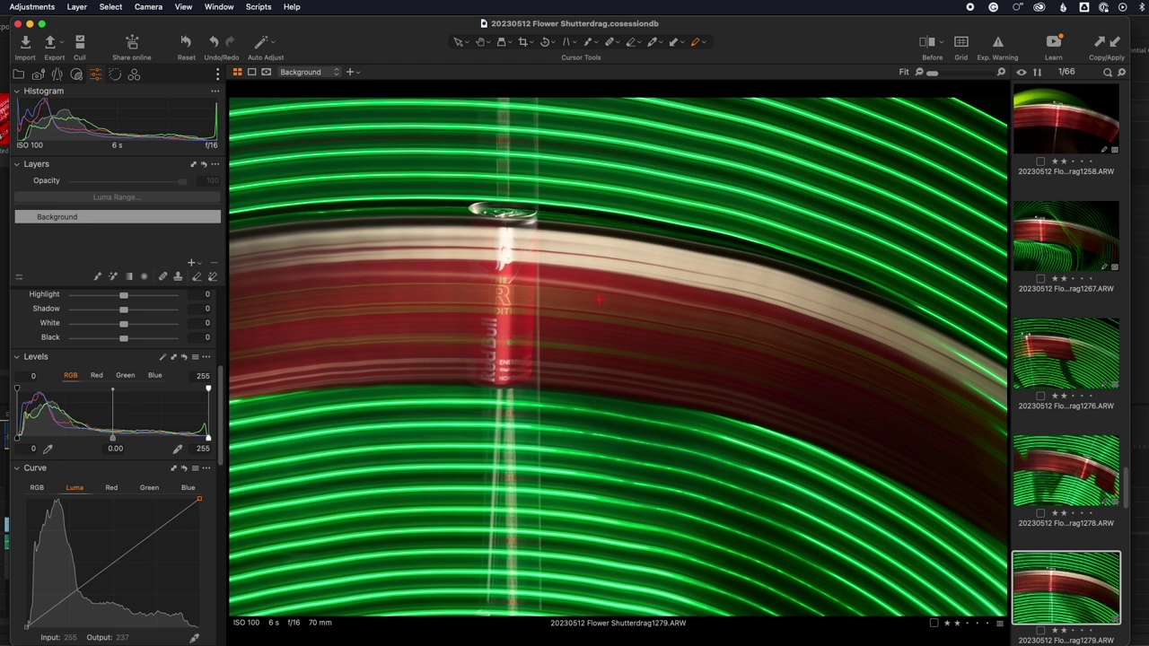
pyautogui.press('Right')
pyautogui.press('Left')
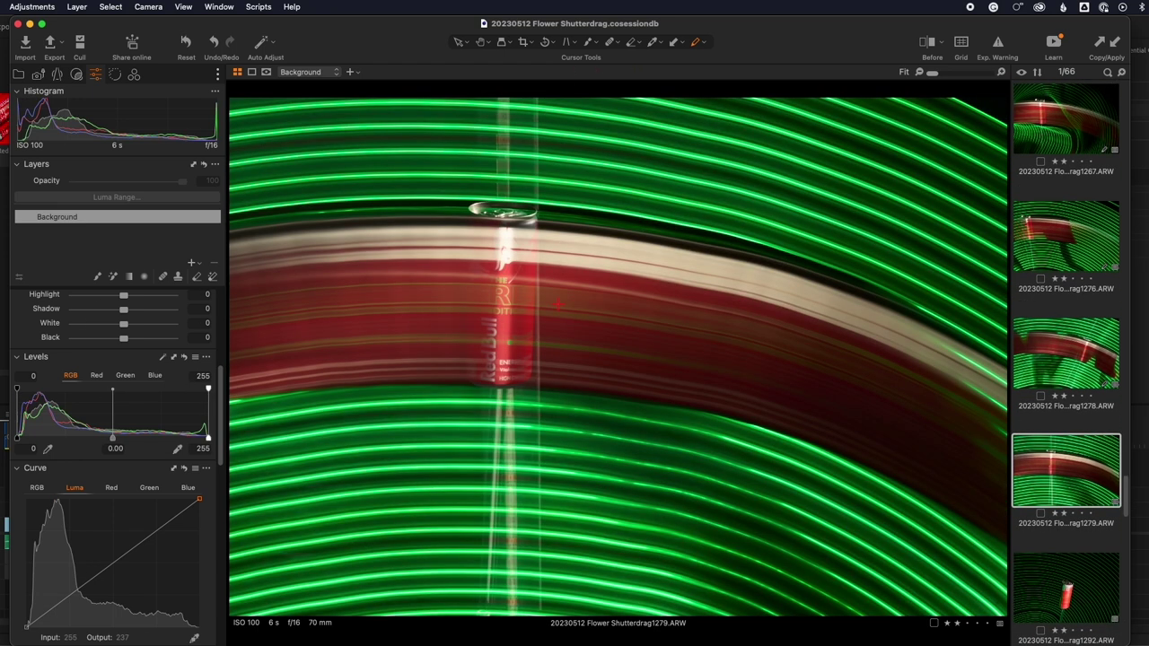
# Compare photo 1279 with photo 1292, and outline the dark red block beside the can on photo 1294
pyautogui.press('Right')
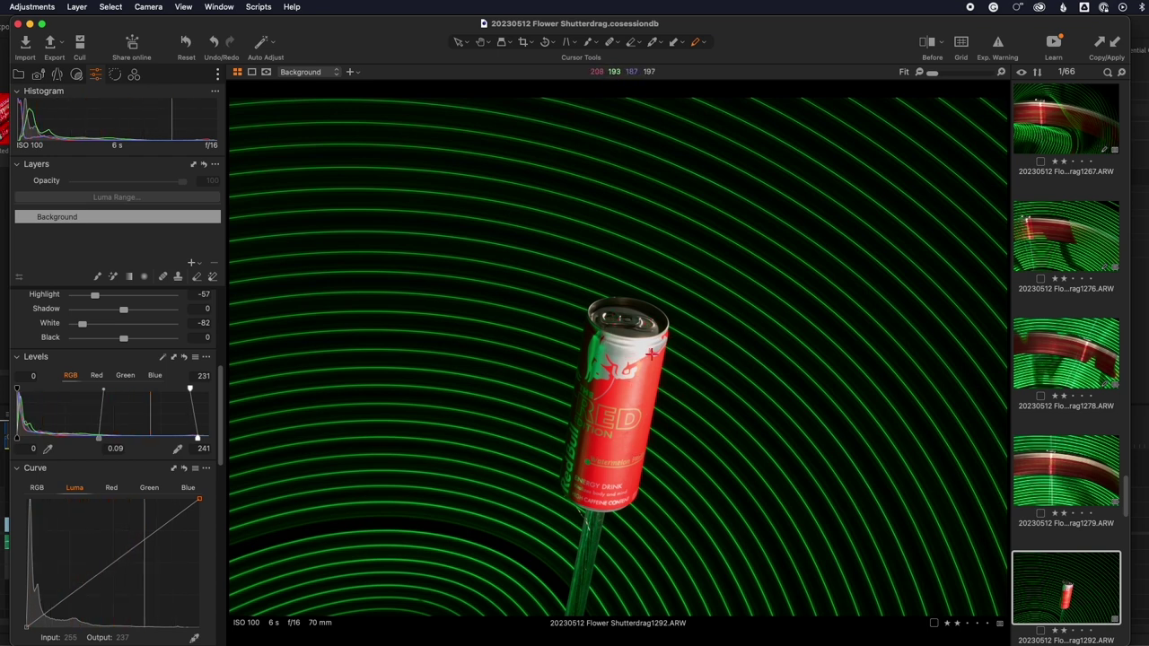
pyautogui.press('Left')
pyautogui.press('Right')
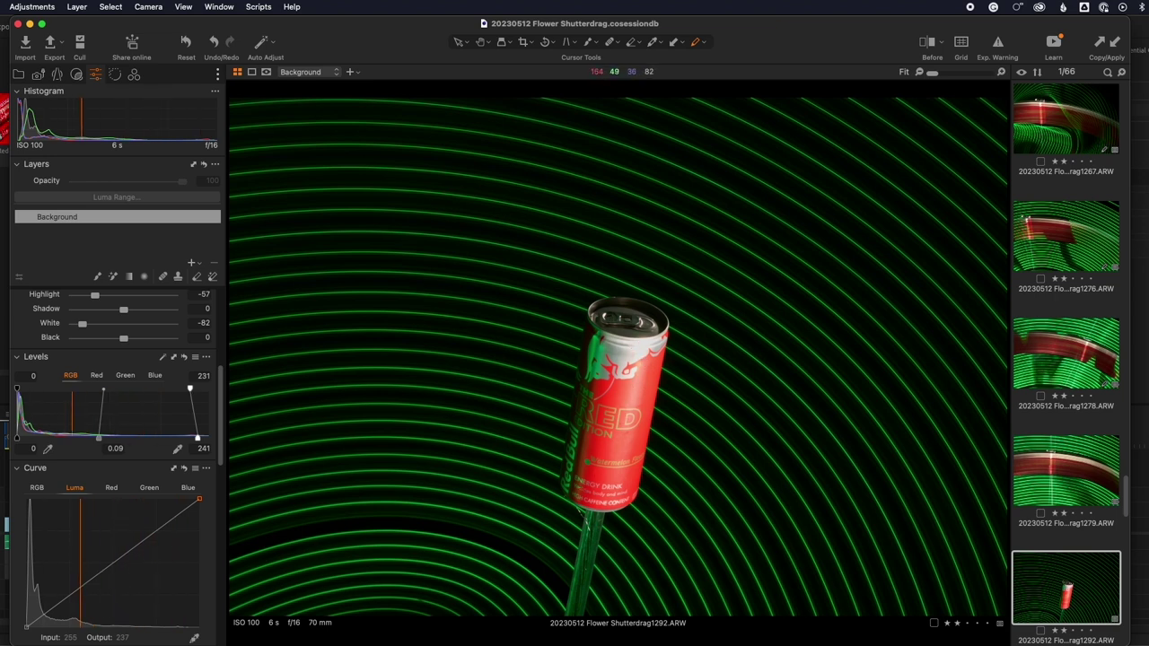
pyautogui.press('Right')
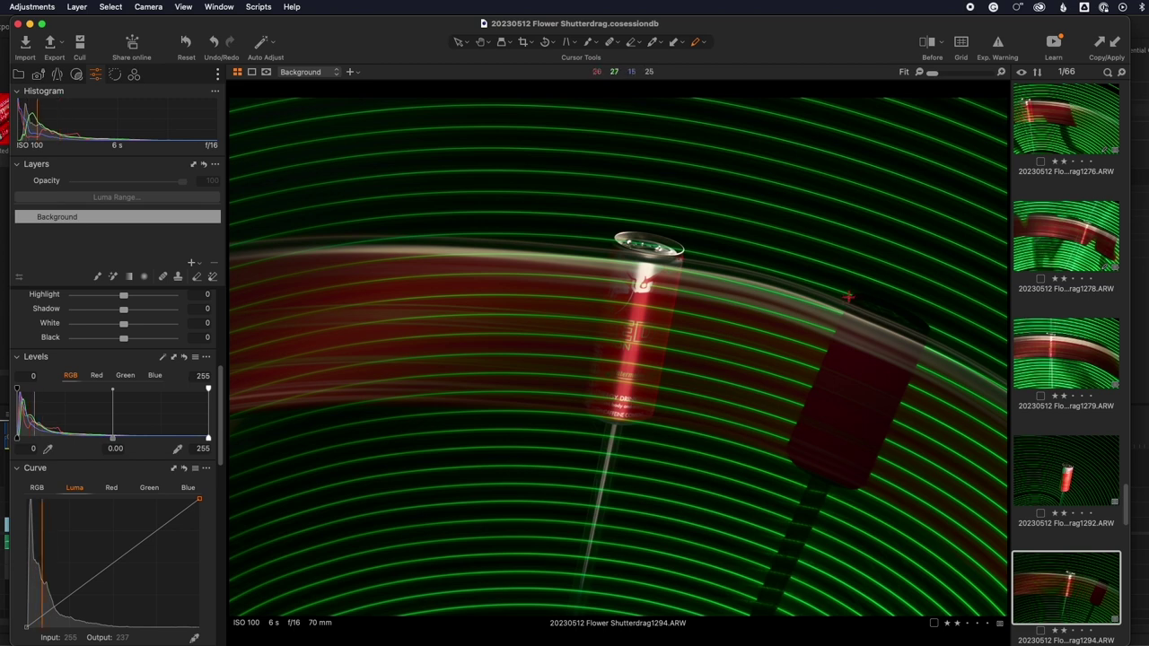
pyautogui.moveTo(848, 296)
pyautogui.mouseDown()
pyautogui.moveTo(834, 333)
pyautogui.moveTo(826, 500)
pyautogui.moveTo(924, 364)
pyautogui.moveTo(854, 312)
pyautogui.mouseUp()
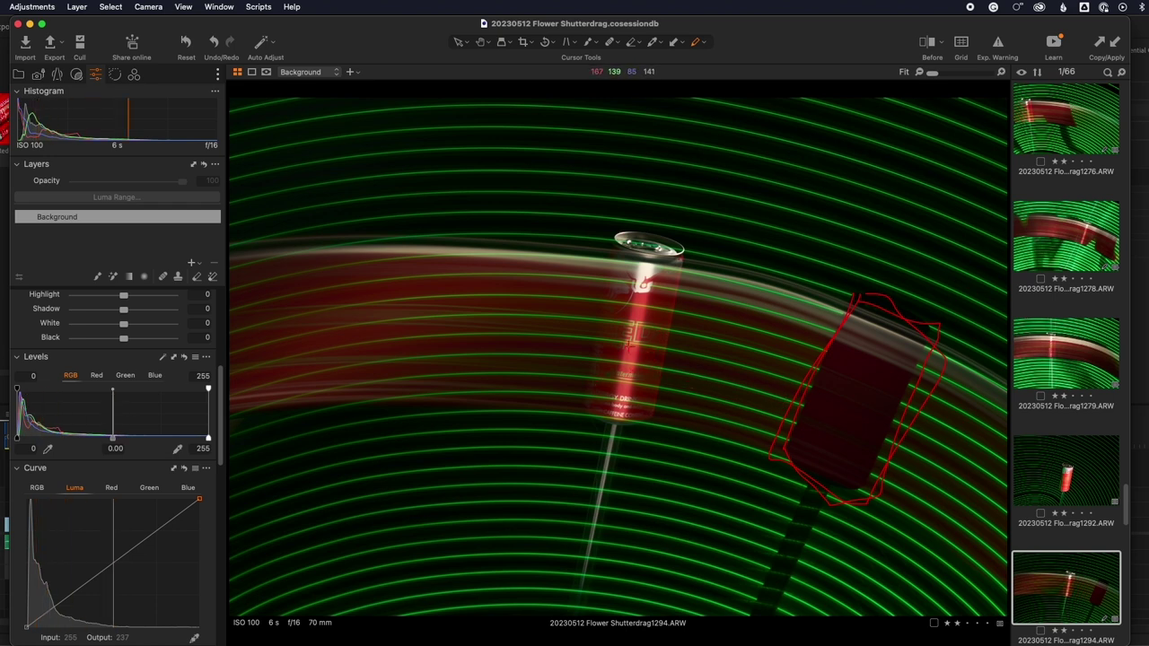
# View photos 1297 and 1319, and mark the gaps between the repeated can exposures on photo 1185 1 with slanted lines
pyautogui.press('Right')
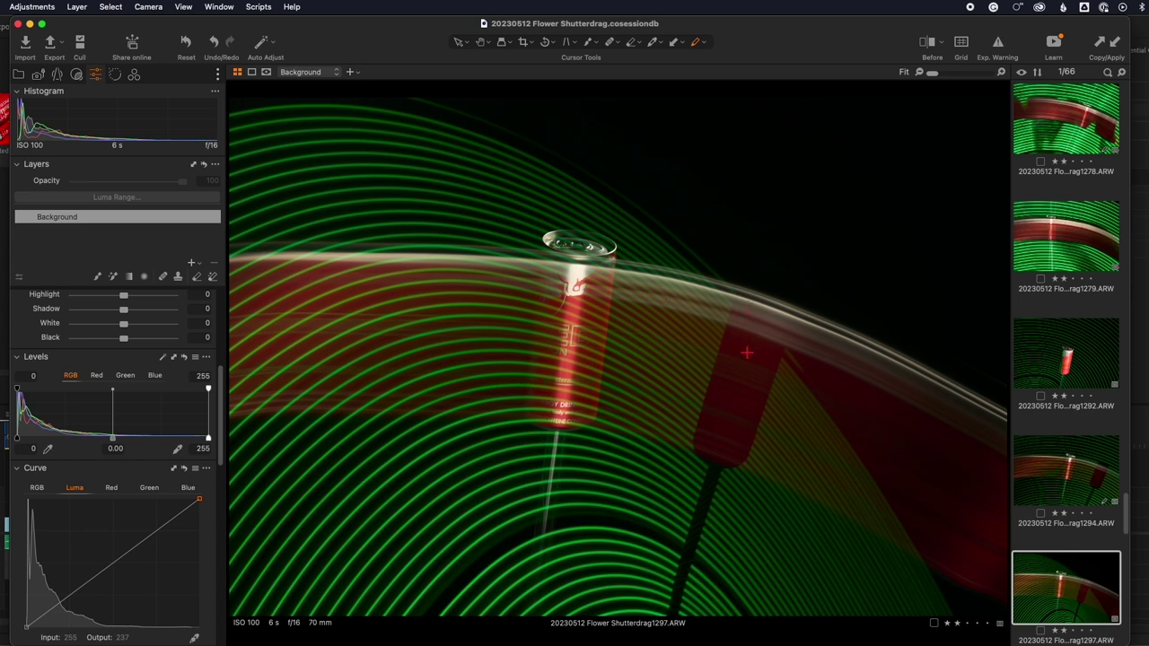
pyautogui.press('Down')
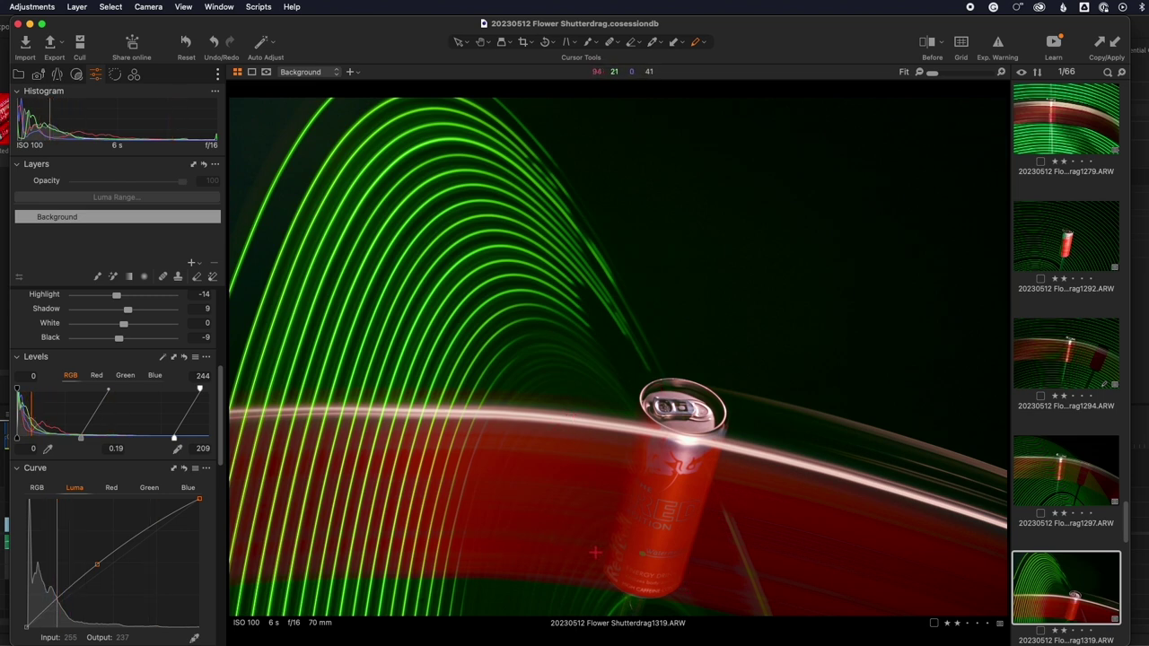
pyautogui.press('Right')
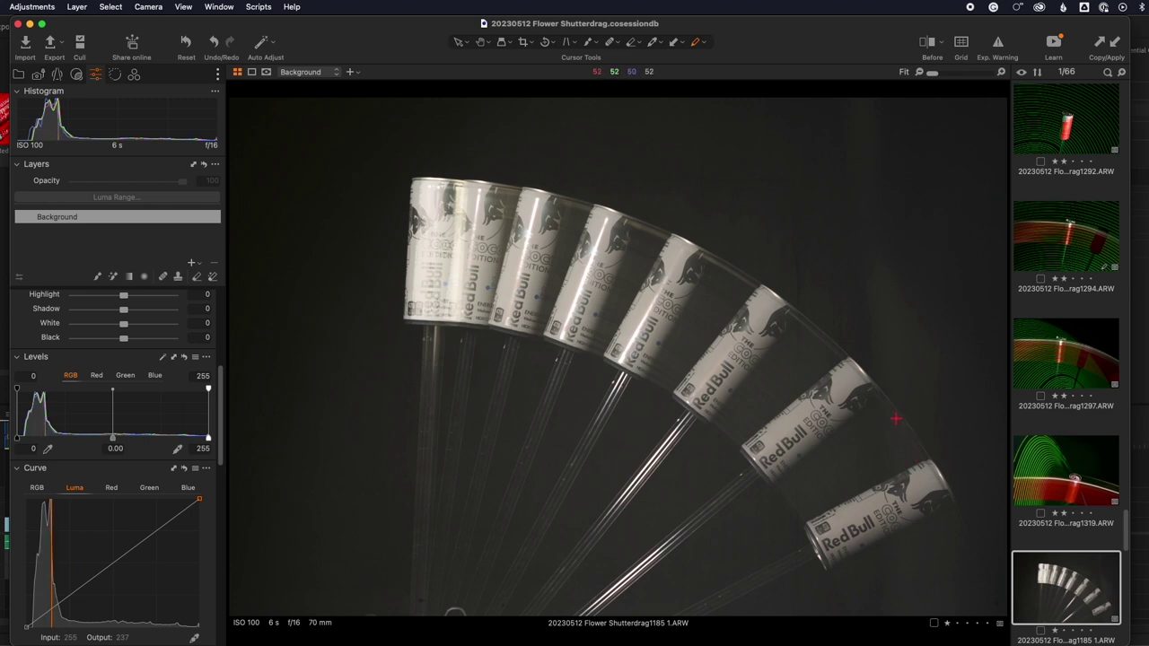
pyautogui.moveTo(799, 346); pyautogui.dragTo(713, 440)
pyautogui.moveTo(722, 280); pyautogui.dragTo(647, 392)
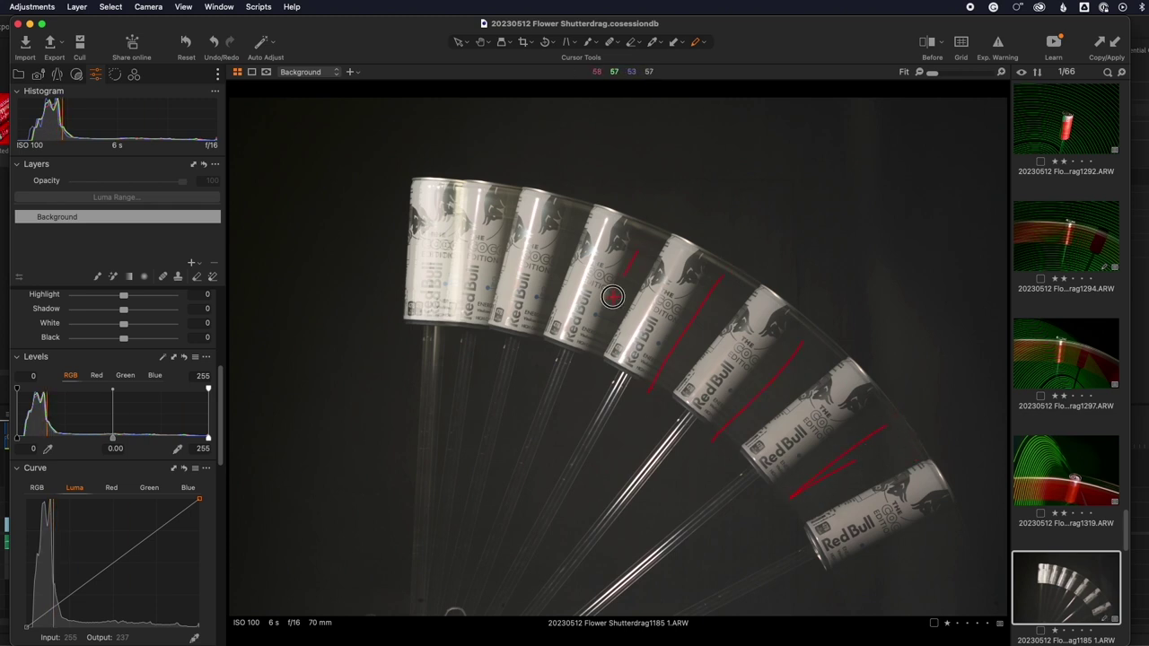
pyautogui.moveTo(612, 296); pyautogui.dragTo(589, 345)
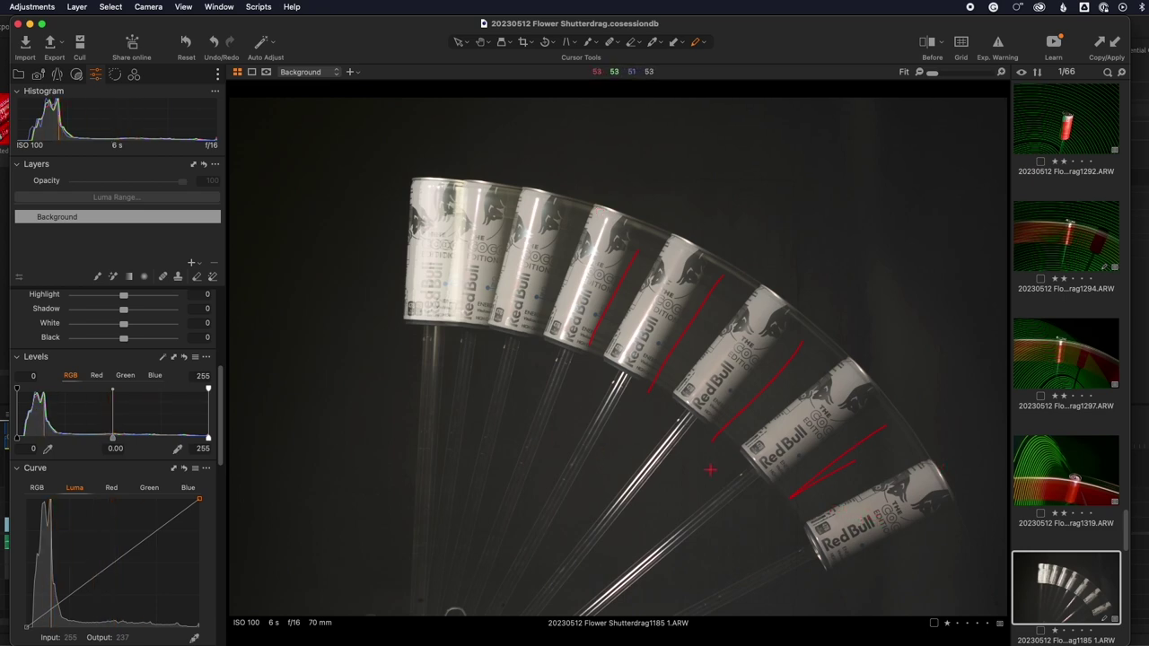
# Look at photo 1191 1, and open the green-and-red image 1190 1.tif near the start of the collection
pyautogui.press('Down')
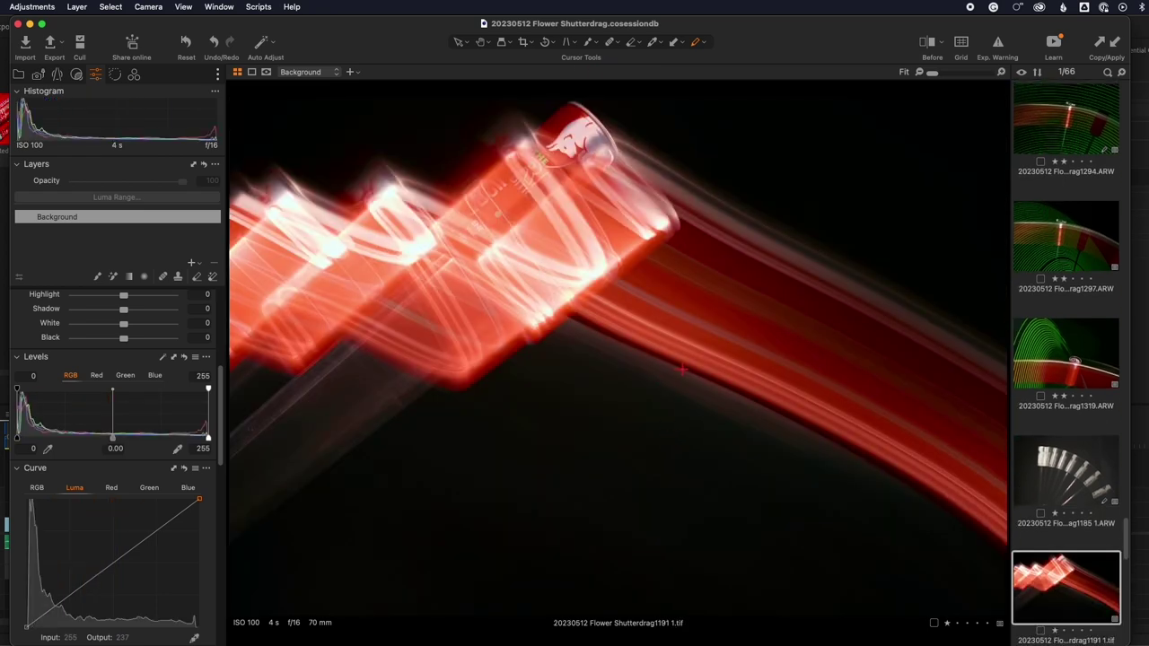
pyautogui.press('Up')
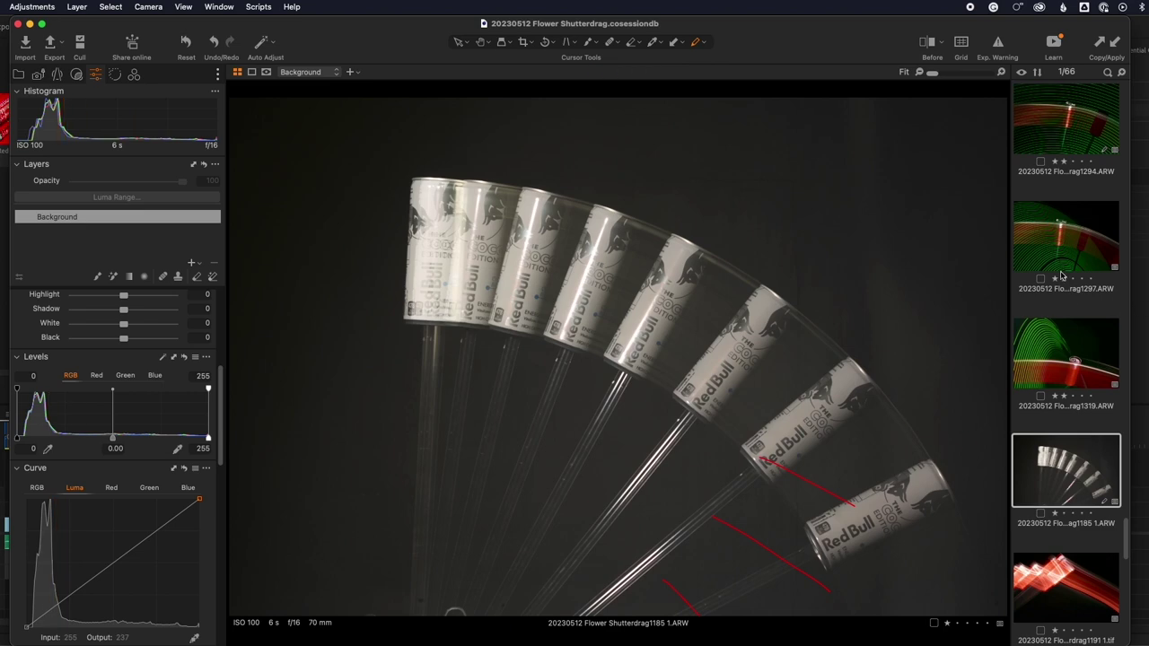
pyautogui.scroll(10, 1062, 277)
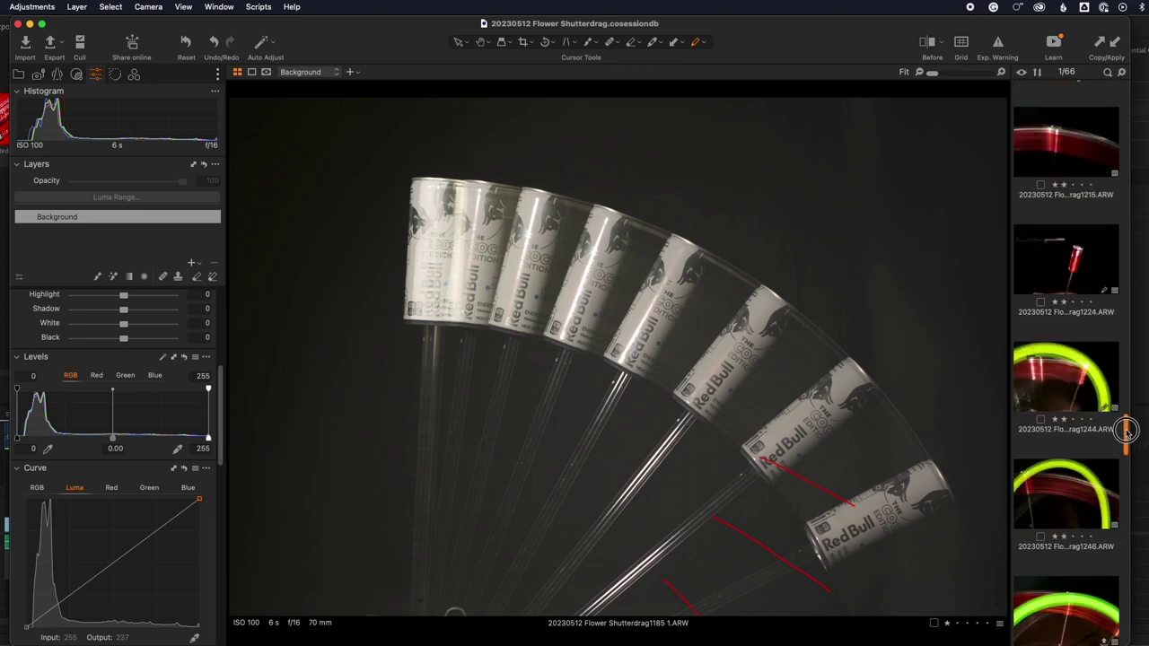
pyautogui.moveTo(1127, 430); pyautogui.dragTo(1125, 104)
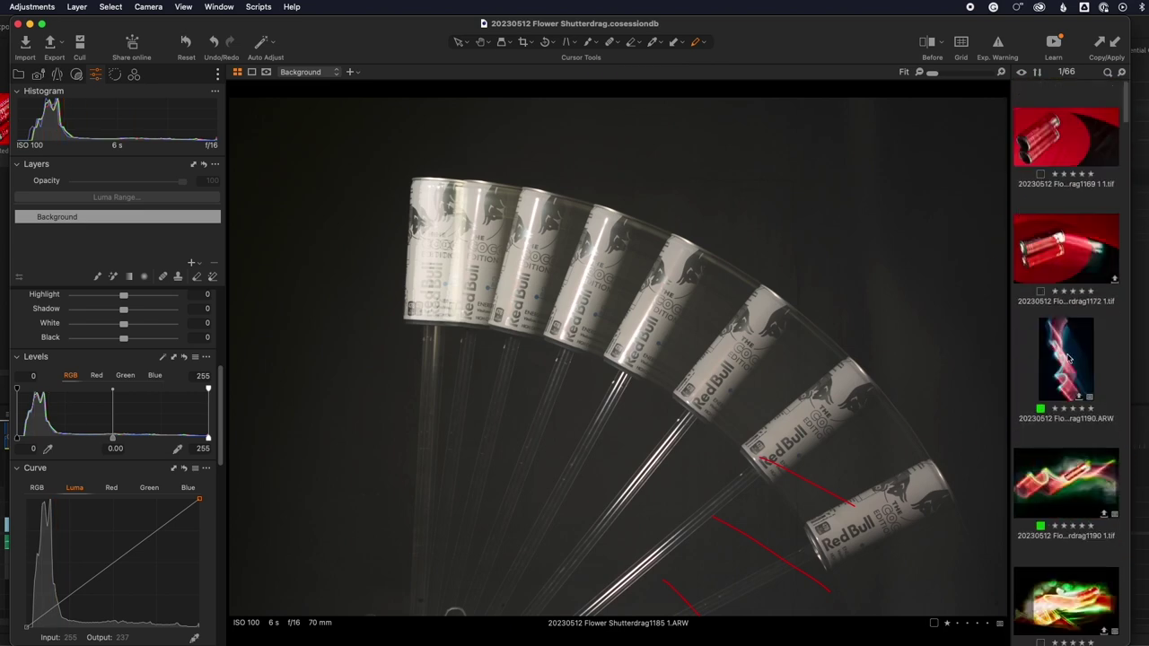
pyautogui.click(1066, 476)
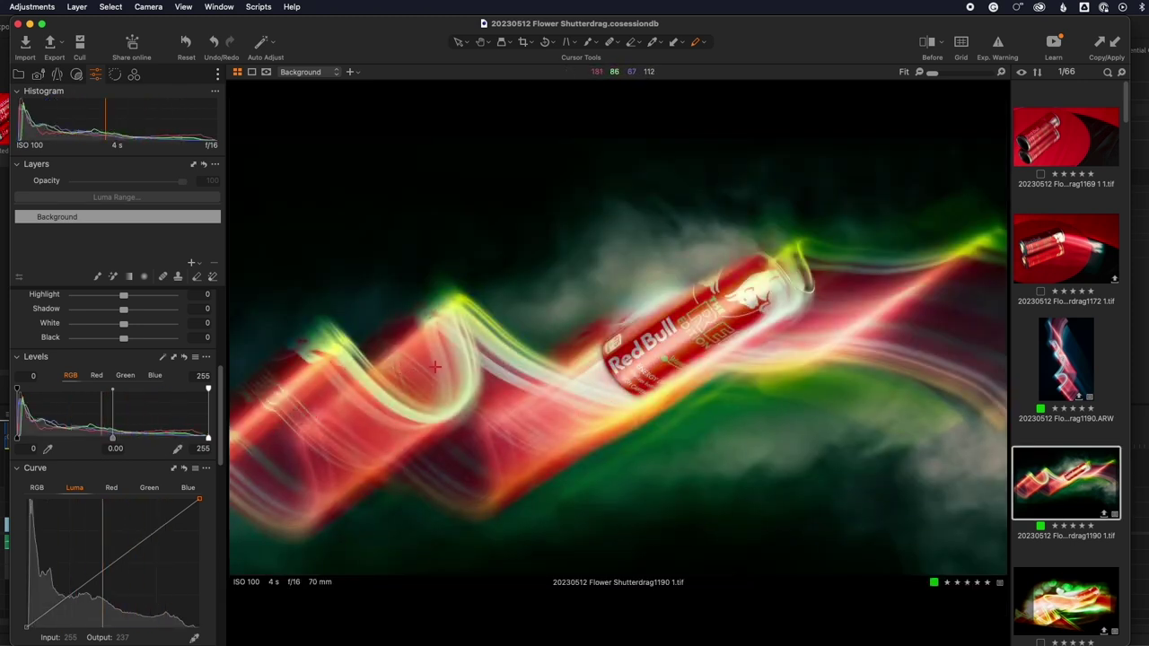
# Open the raw photo 1190.ARW and examine the can's bull logo and the light streaks over it up close
pyautogui.click(1064, 380)
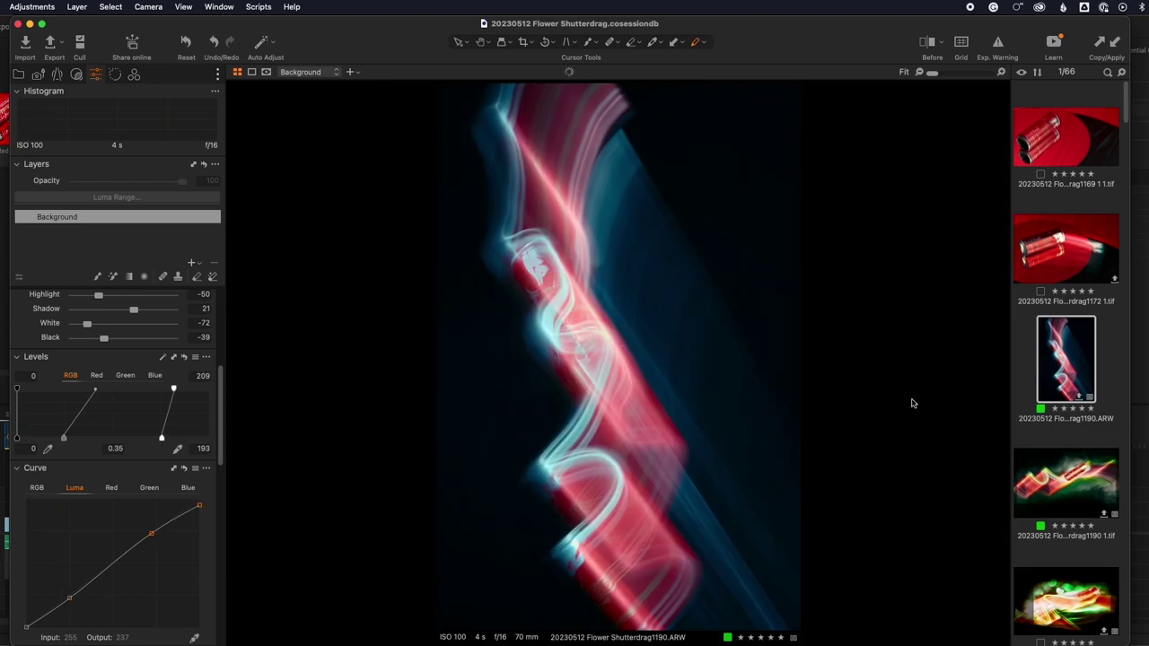
pyautogui.click(543, 262)
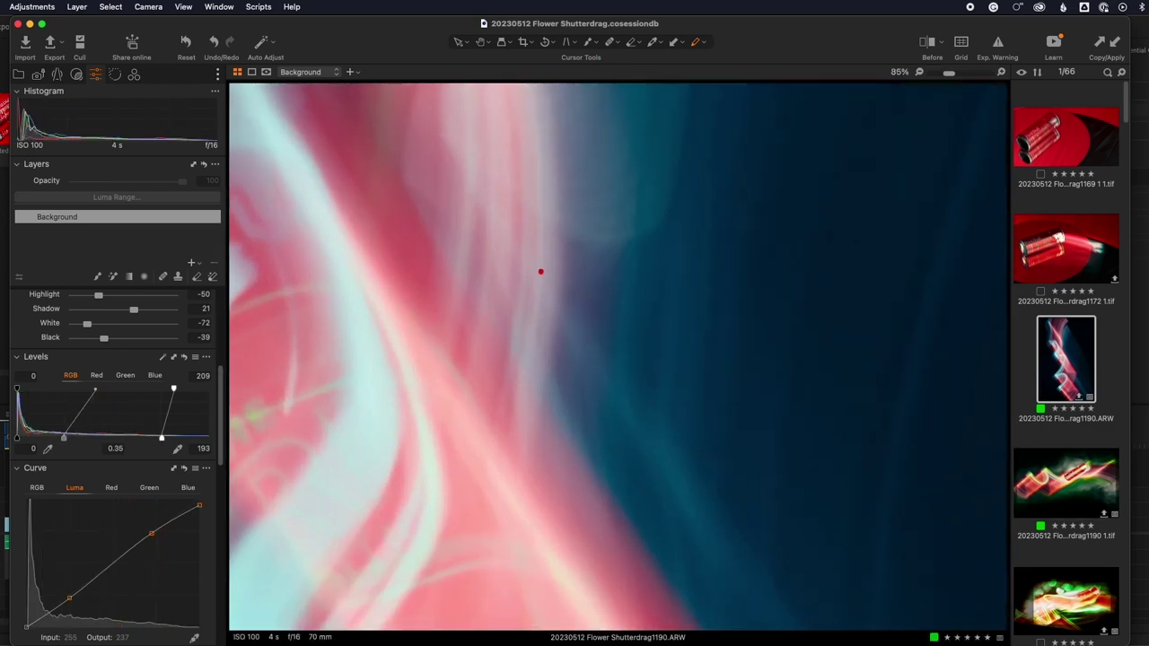
pyautogui.moveTo(506, 295); pyautogui.dragTo(813, 321)
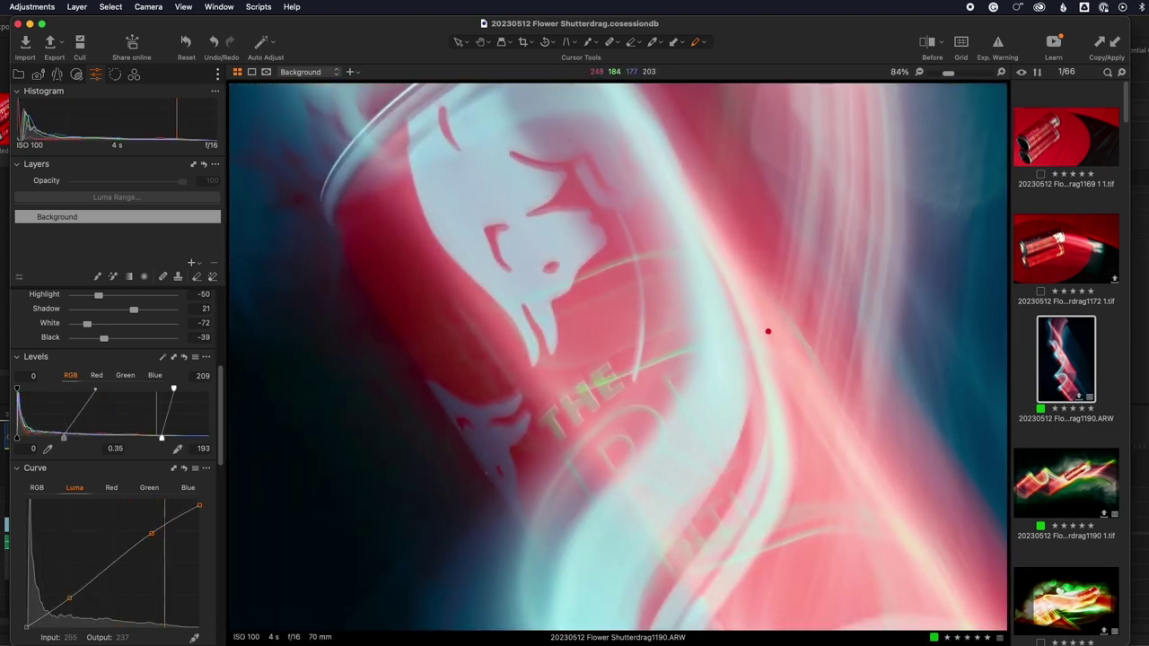
pyautogui.click(762, 332)
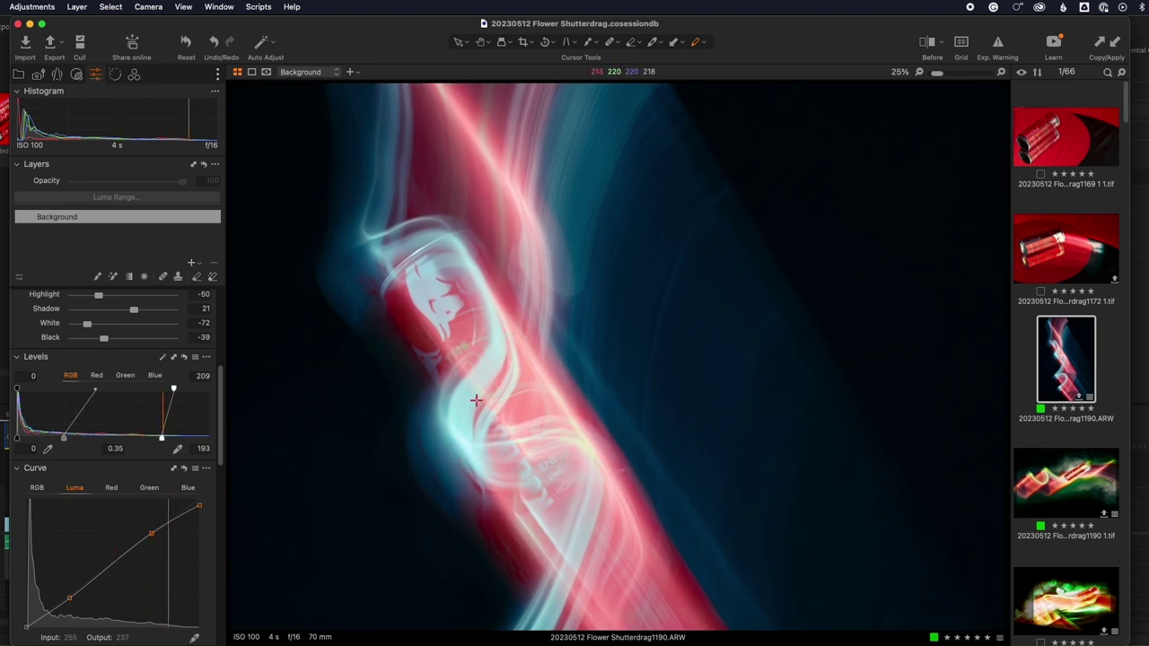
# Examine the can in 1190 1.tif up close and as a whole, and view images 1194.tif and 1205.tif
pyautogui.click(1066, 484)
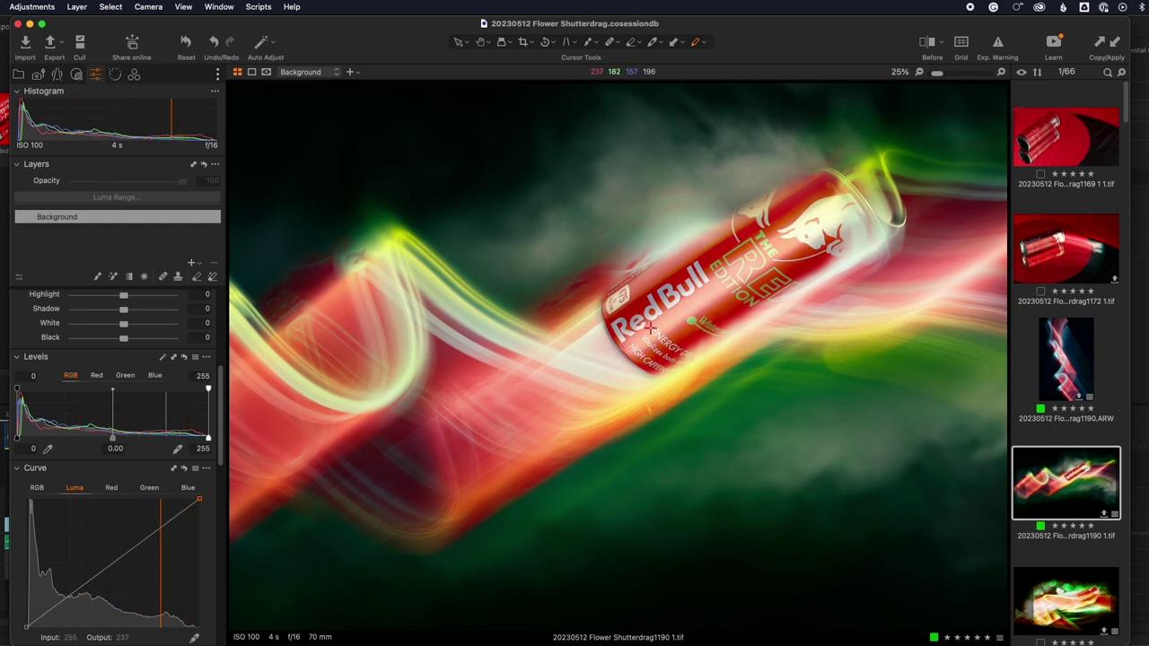
pyautogui.press('super+0')
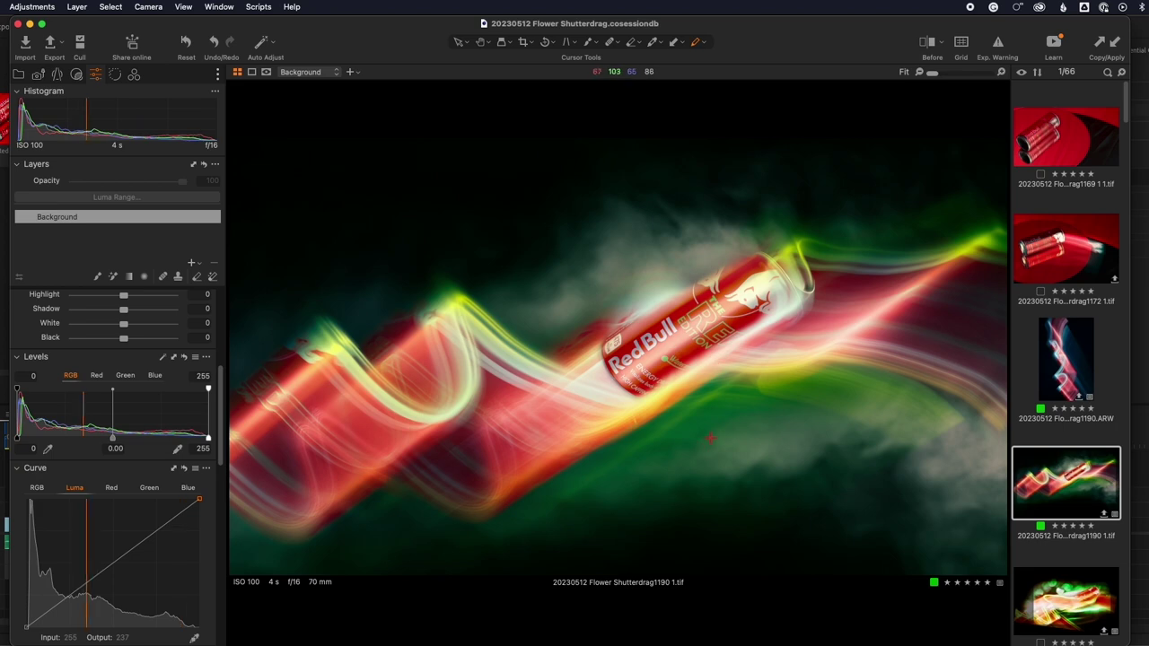
pyautogui.press('Right')
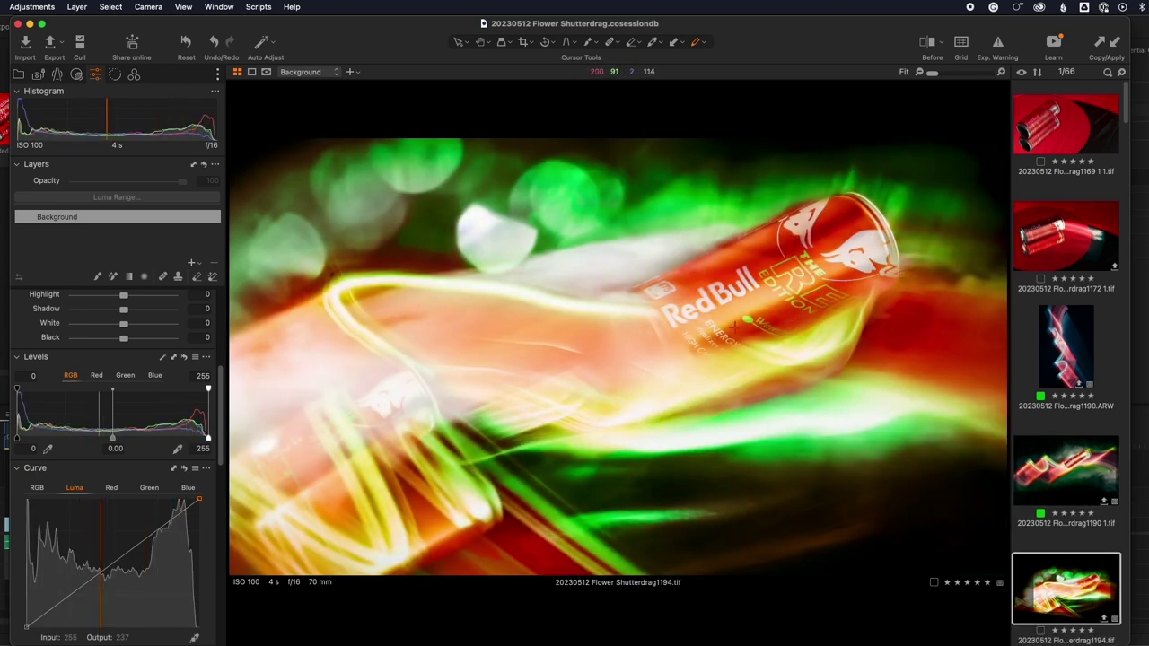
pyautogui.press('Right')
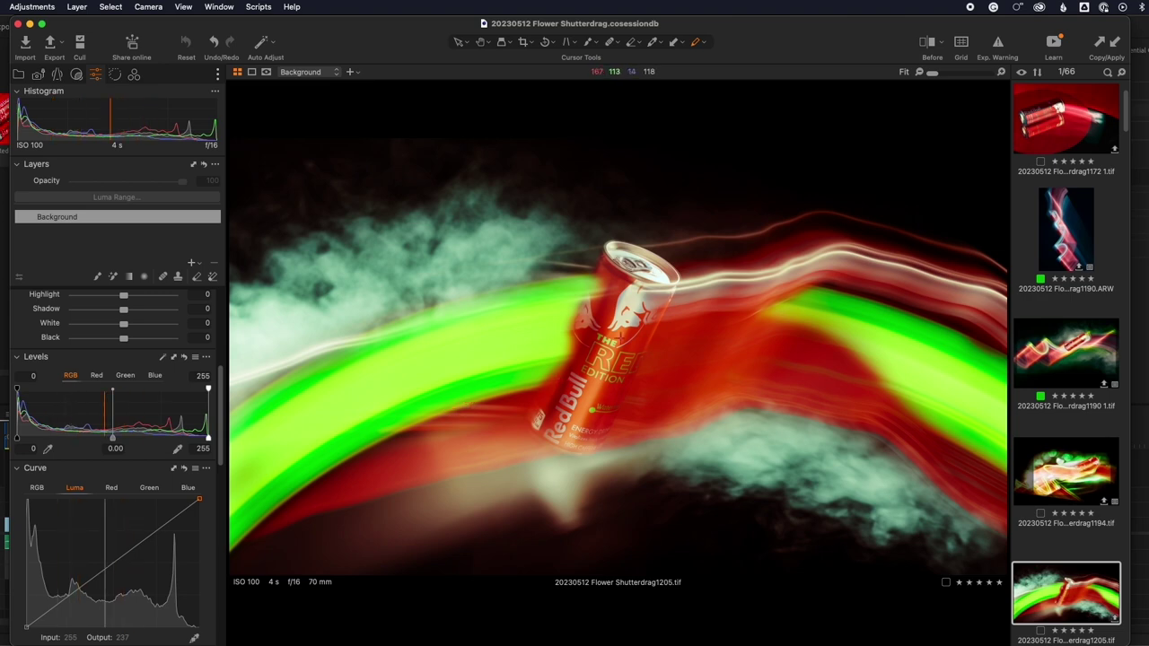